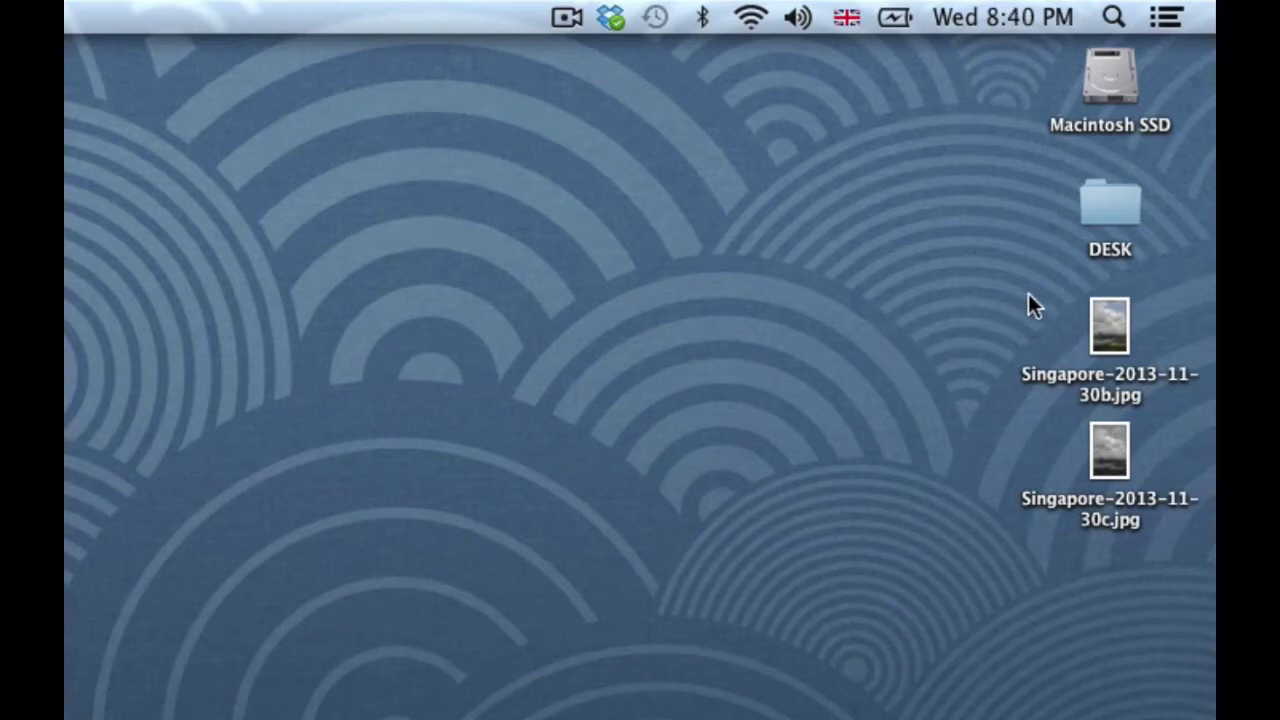
Launch Photoshop CS5 from Spotlight and open Singapore-2013-11-30b.jpg and 30c.jpg from the desktop.
{"action": "left_click", "coordinate": [1116, 15]}
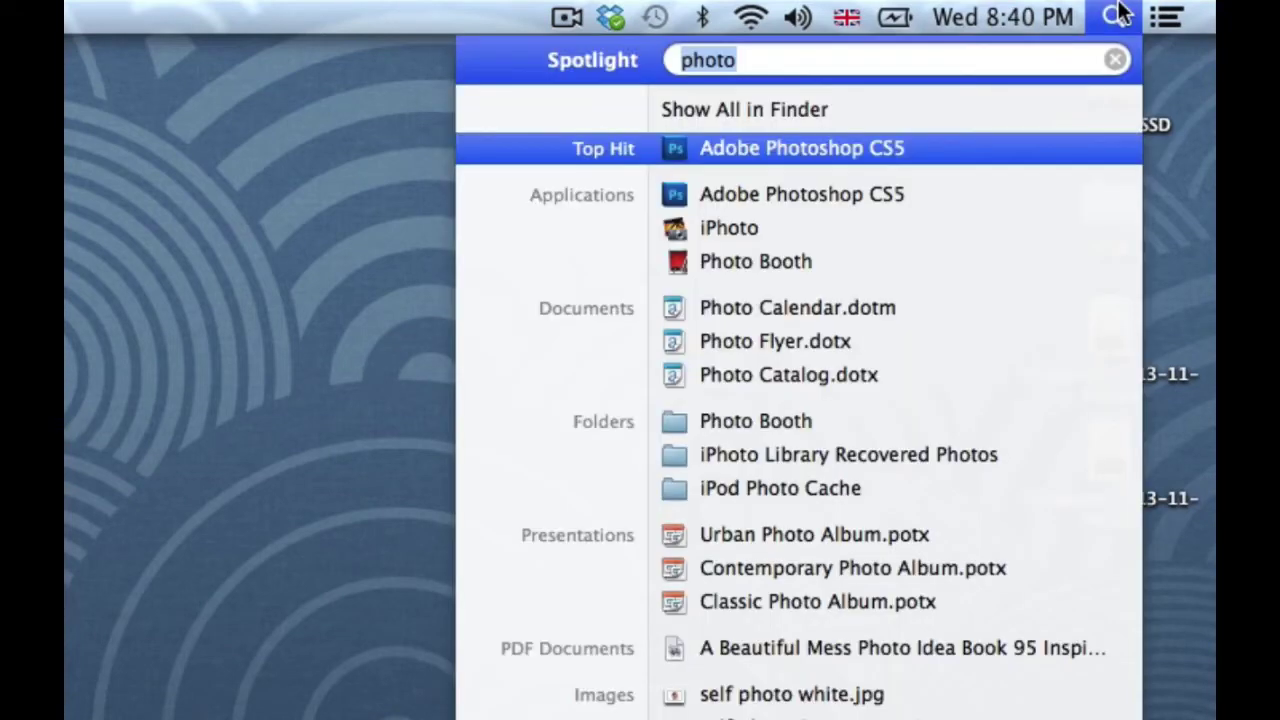
{"action": "left_click", "coordinate": [760, 148]}
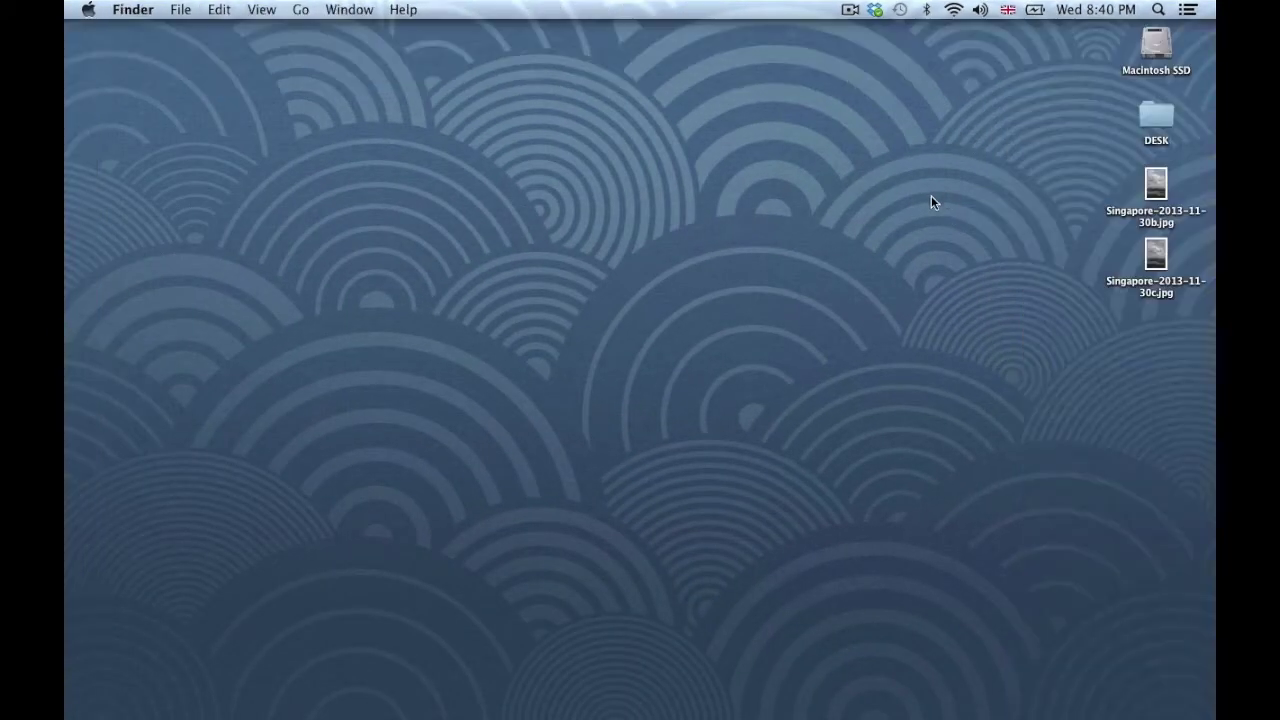
{"action": "left_click_drag", "start_coordinate": [1091, 186], "coordinate": [1053, 694]}
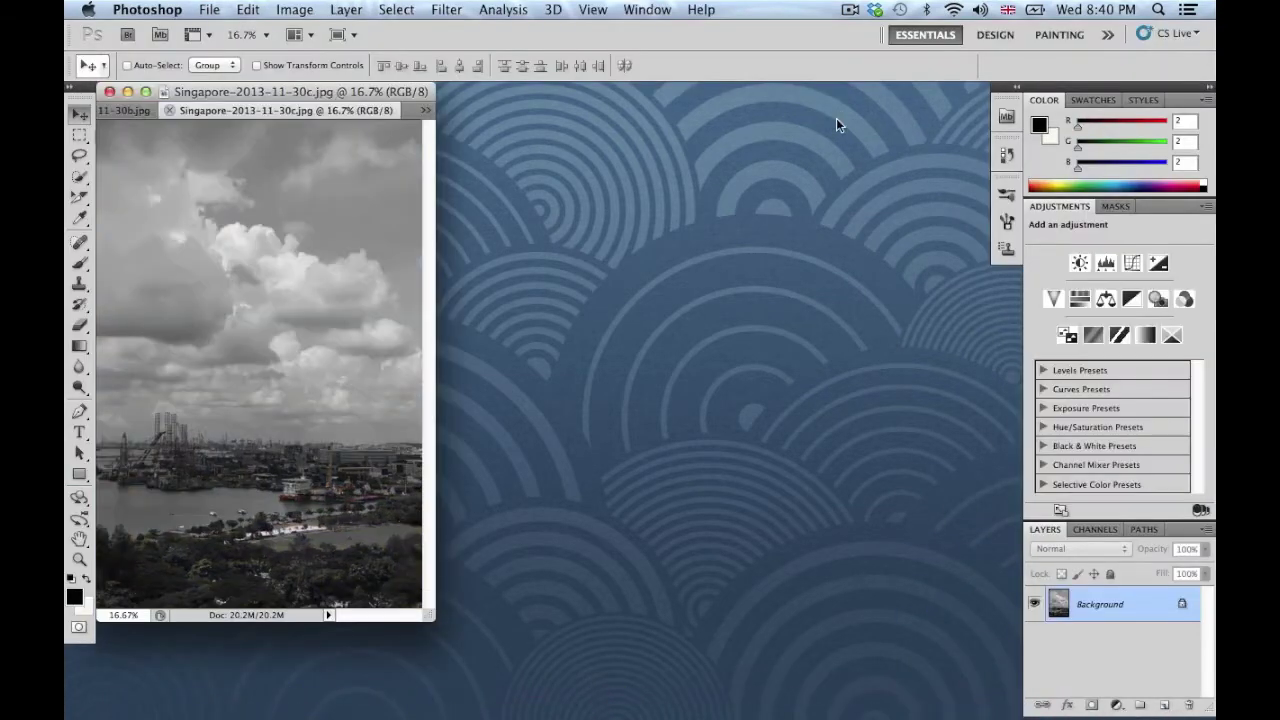
Enlarge the document window and compare the colour 30b photo with the greyscale 30c photo.
{"action": "left_click", "coordinate": [145, 91]}
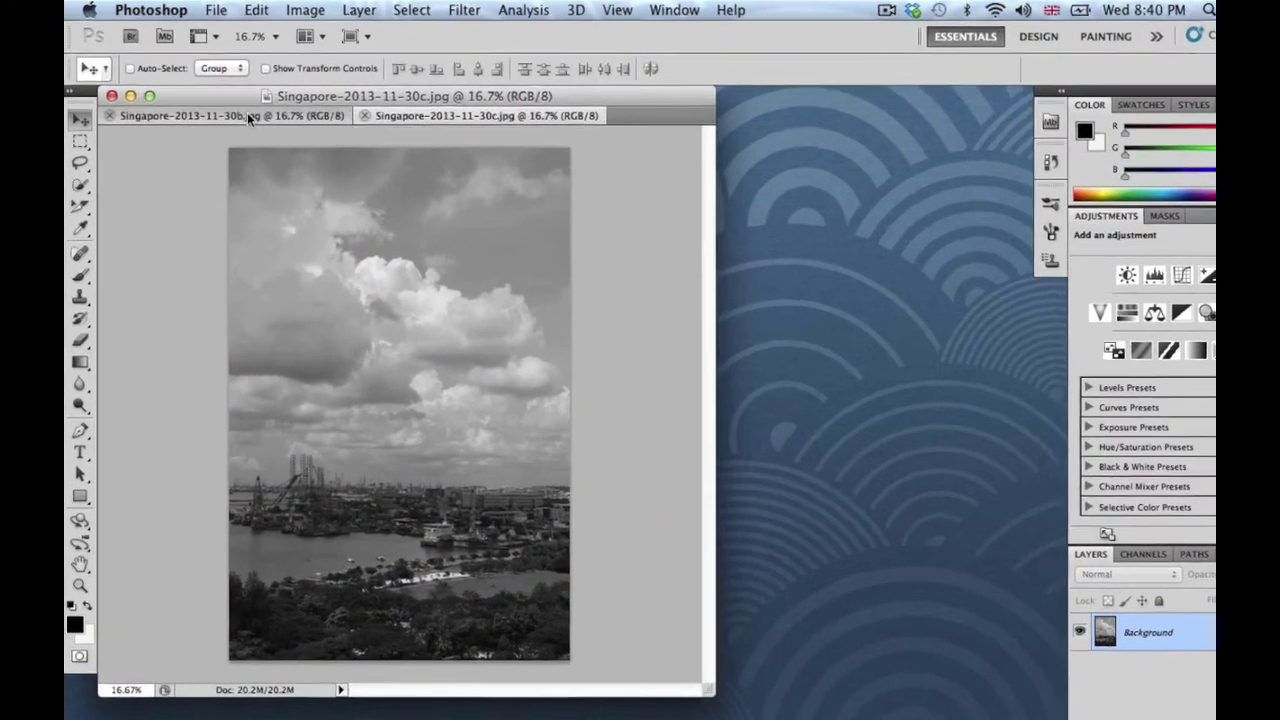
{"action": "left_click", "coordinate": [247, 110]}
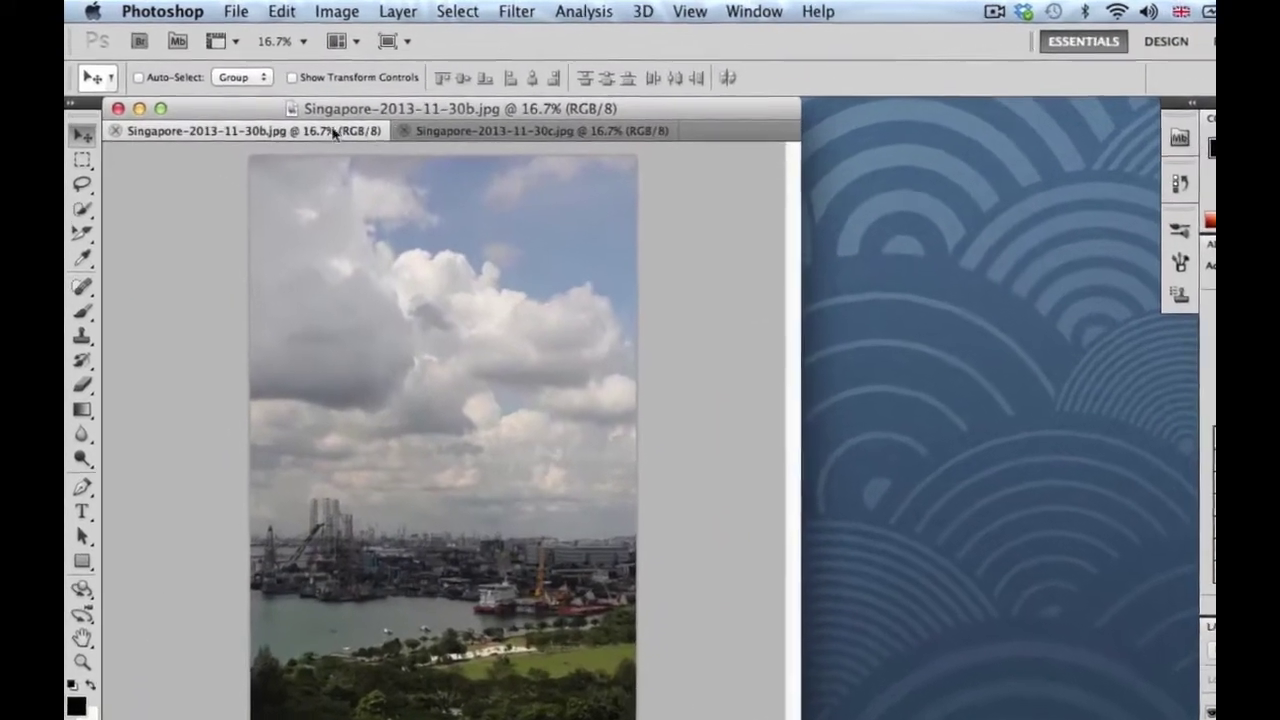
{"action": "left_click", "coordinate": [380, 112]}
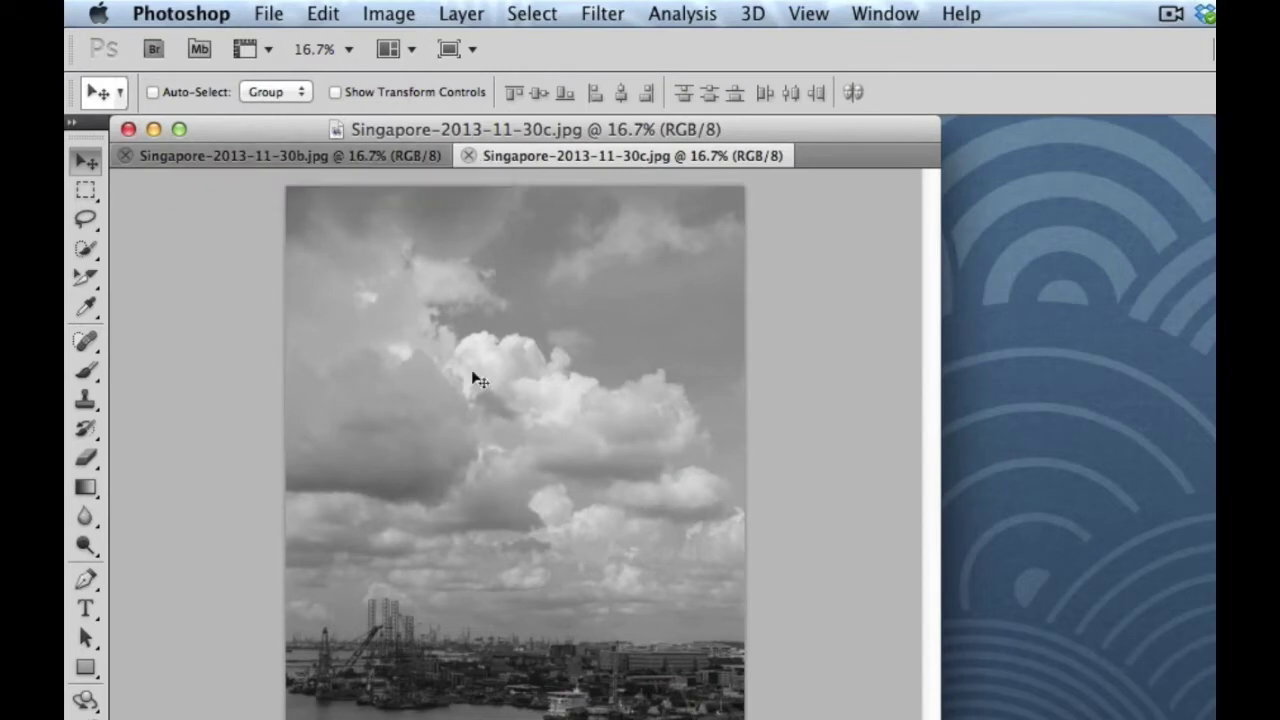
{"action": "left_click", "coordinate": [368, 157]}
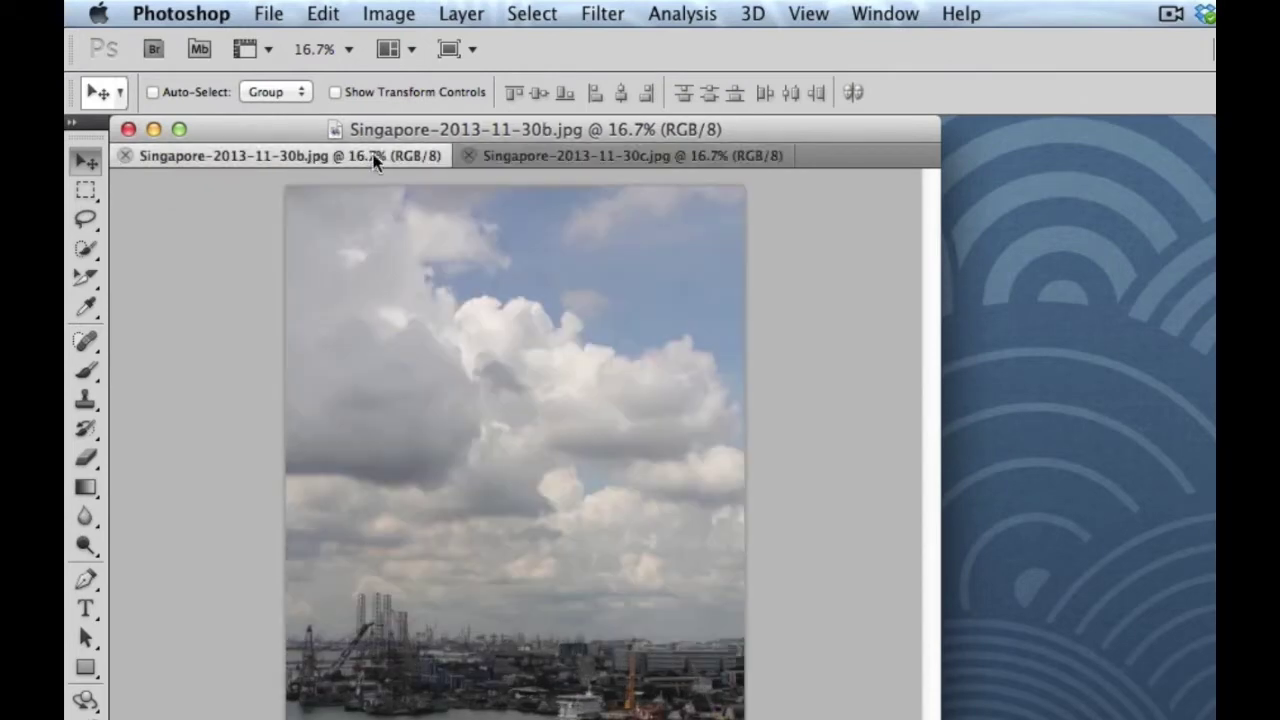
{"action": "left_click", "coordinate": [532, 156]}
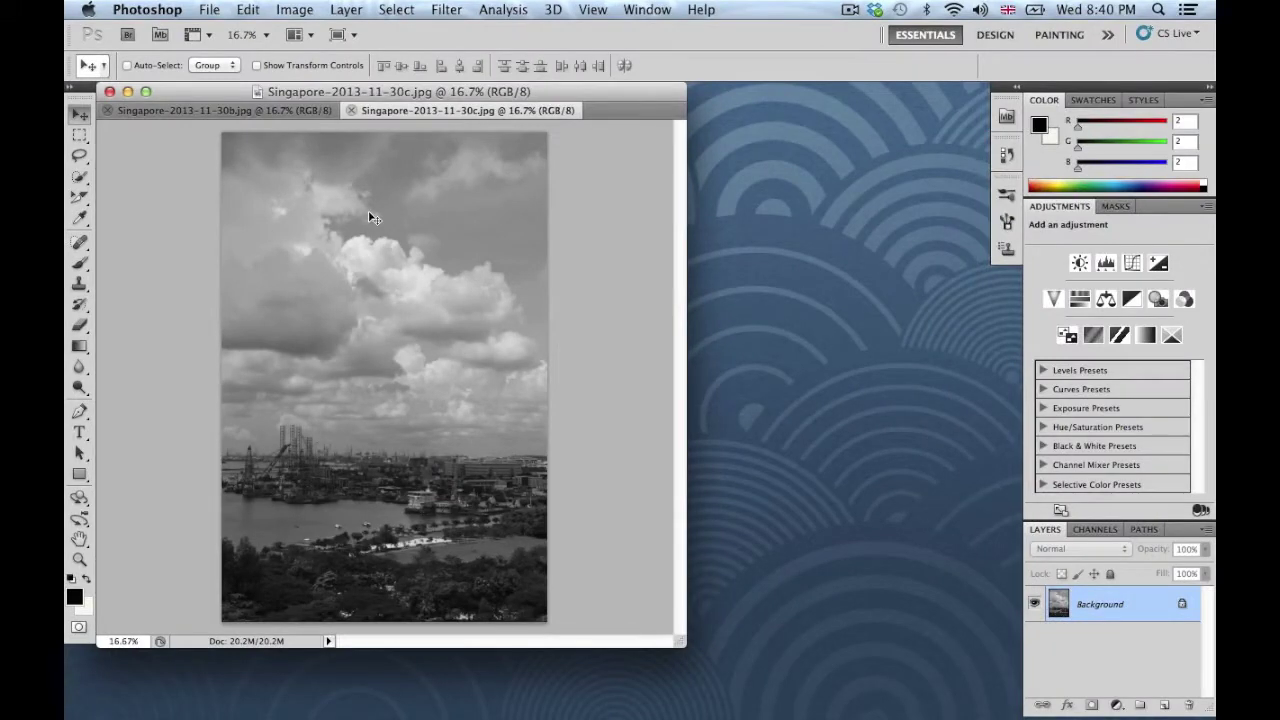
Copy the whole greyscale 30c image and paste it into 30b as a new layer.
{"action": "key", "text": "super+a"}
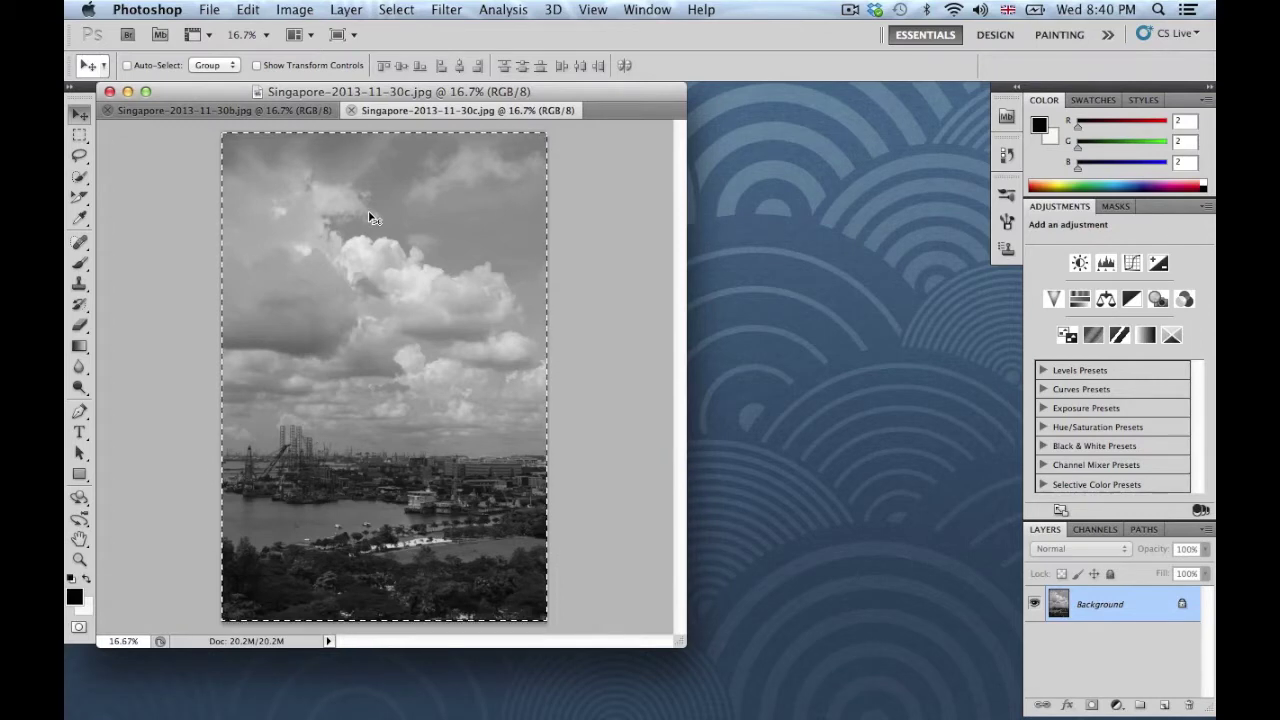
{"action": "key", "text": "super+c"}
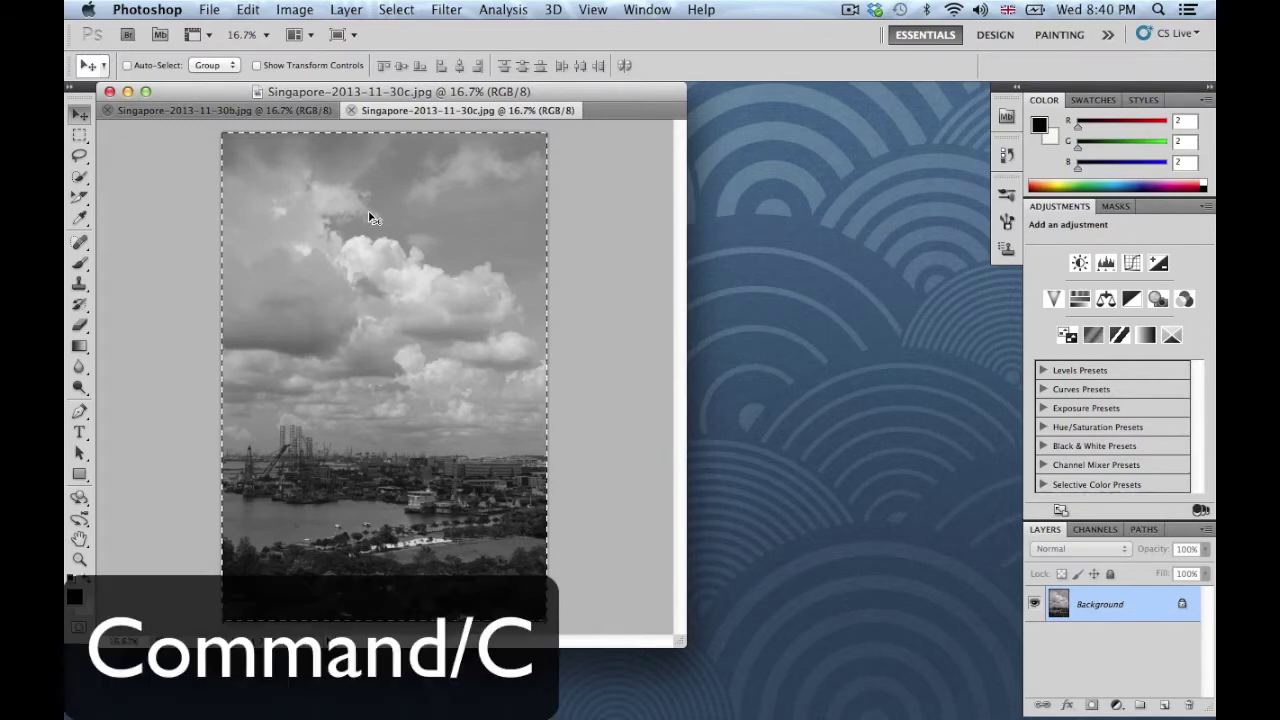
{"action": "left_click", "coordinate": [265, 111]}
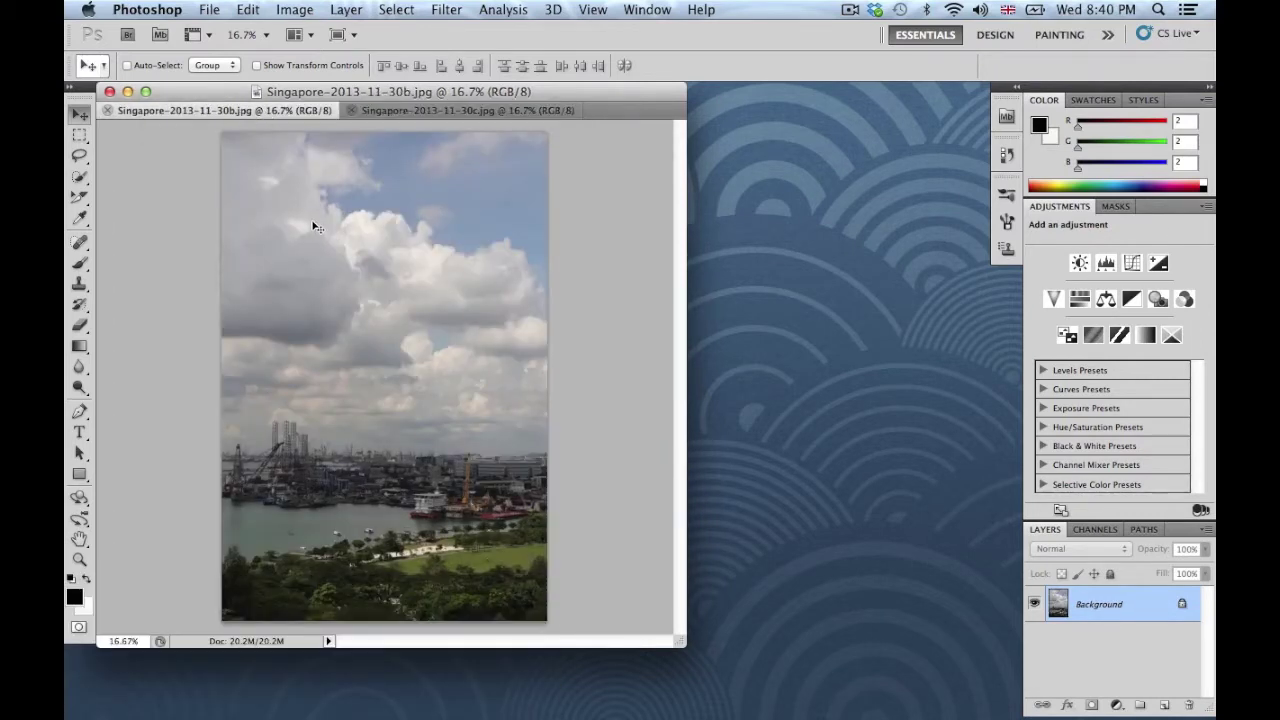
{"action": "key", "text": "super+v"}
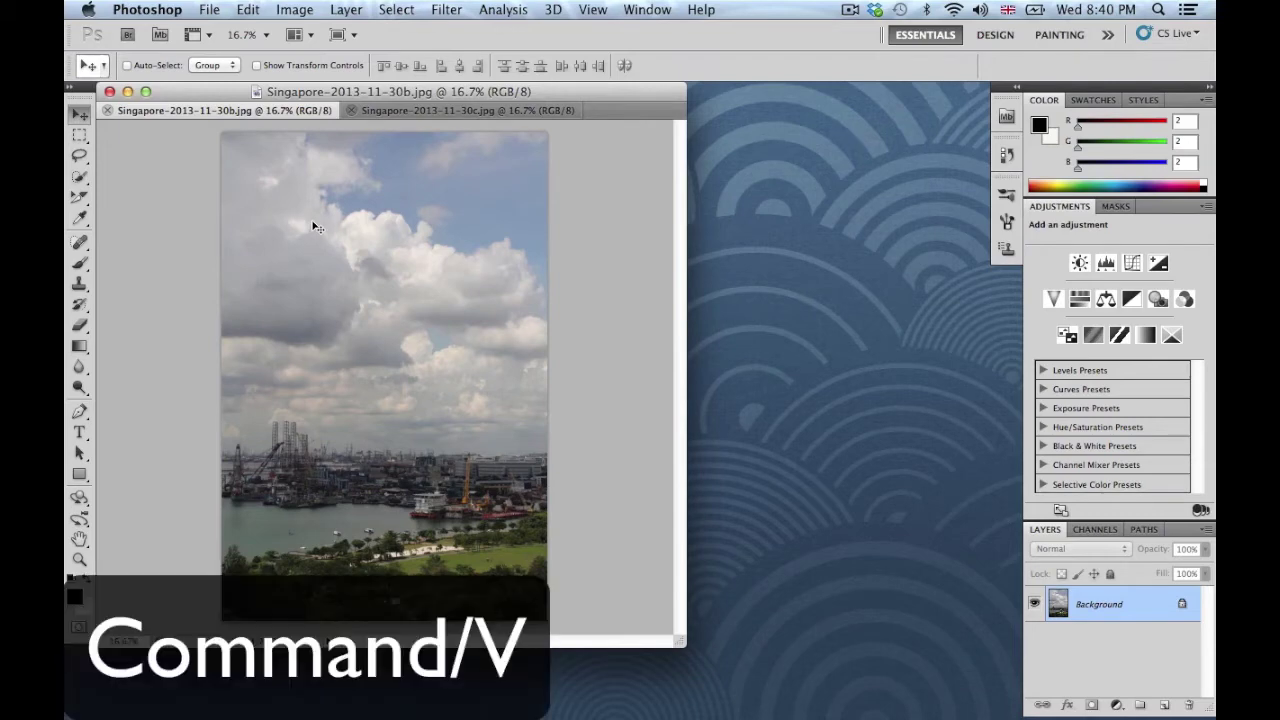
Close the greyscale 30c document and rename Layer 1 to bw.
{"action": "left_click", "coordinate": [397, 110]}
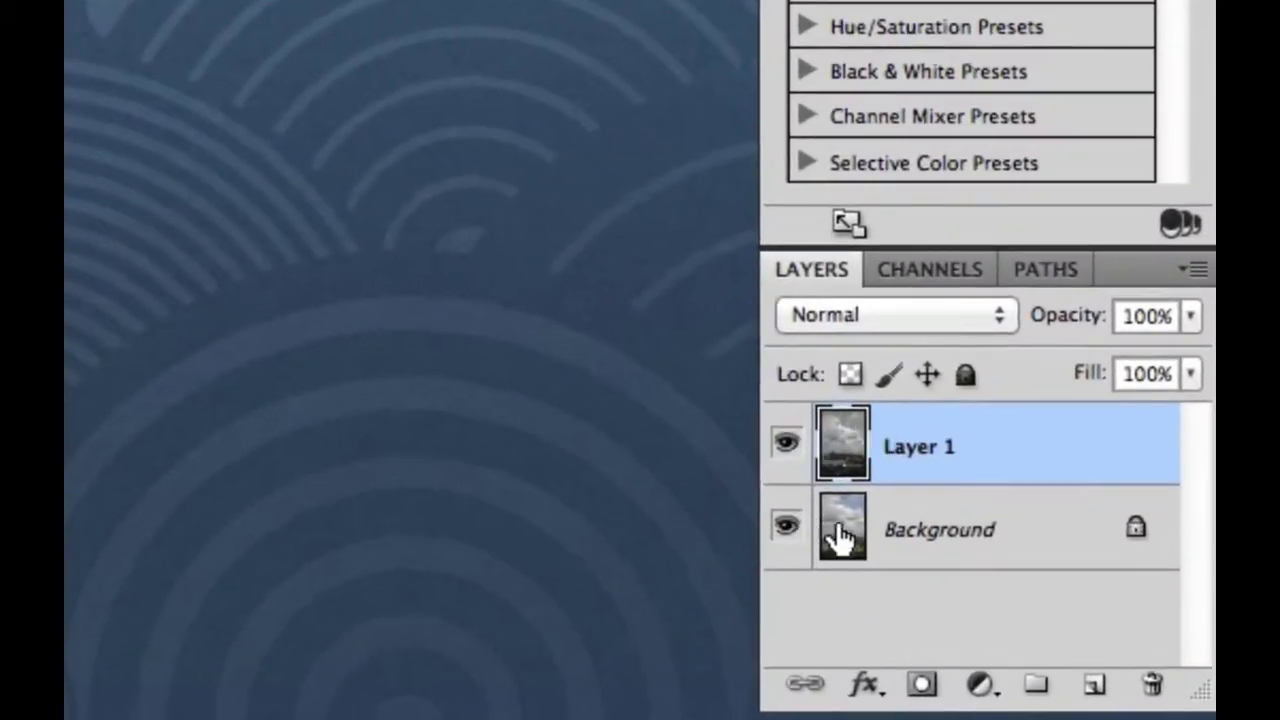
{"action": "left_click", "coordinate": [788, 446]}
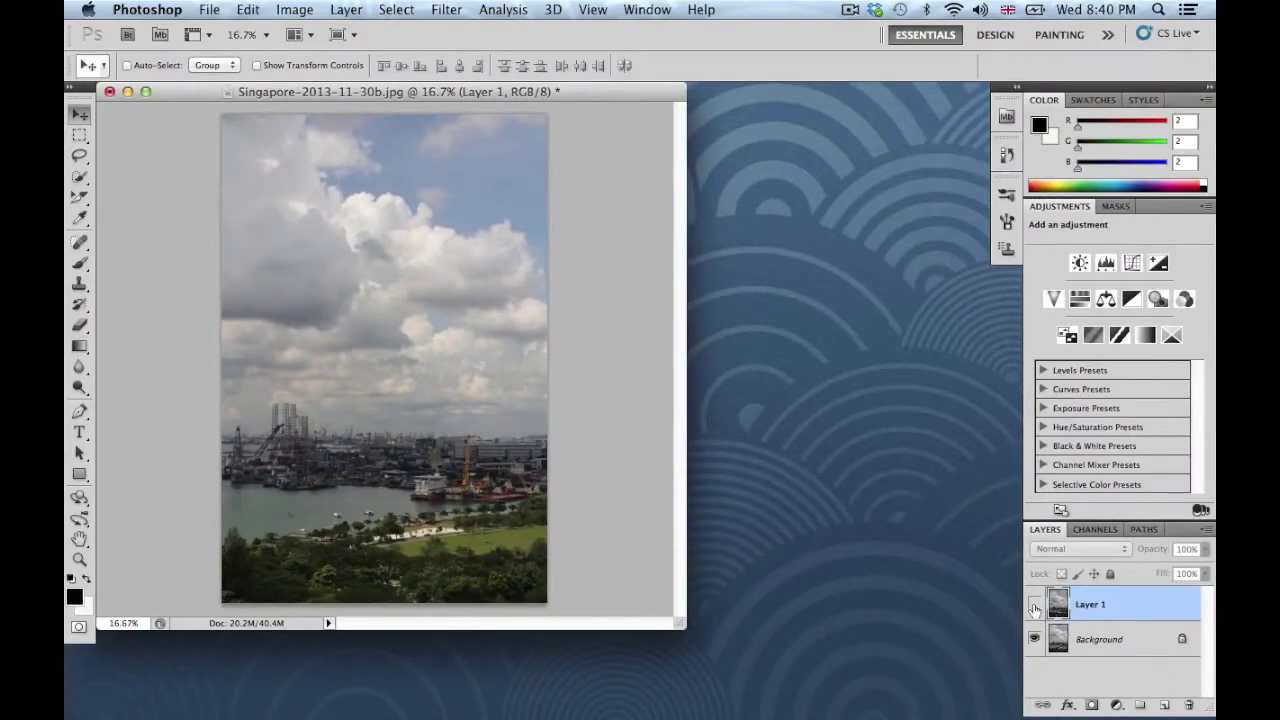
{"action": "left_click", "coordinate": [787, 446]}
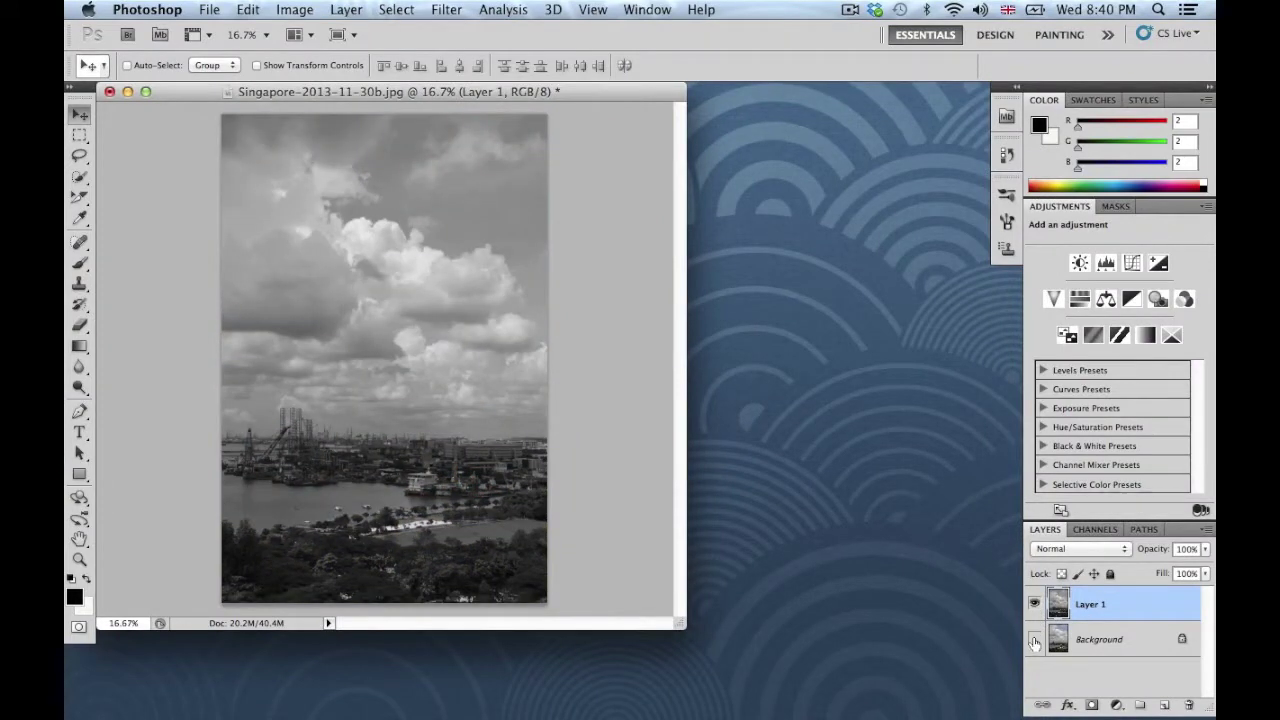
{"action": "double_click", "coordinate": [1088, 606]}
{"action": "type", "text": "bw"}
{"action": "key", "text": "Return"}
Convert the Background into a layer named colour, then show and select the bw layer.
{"action": "left_click", "coordinate": [1034, 638]}
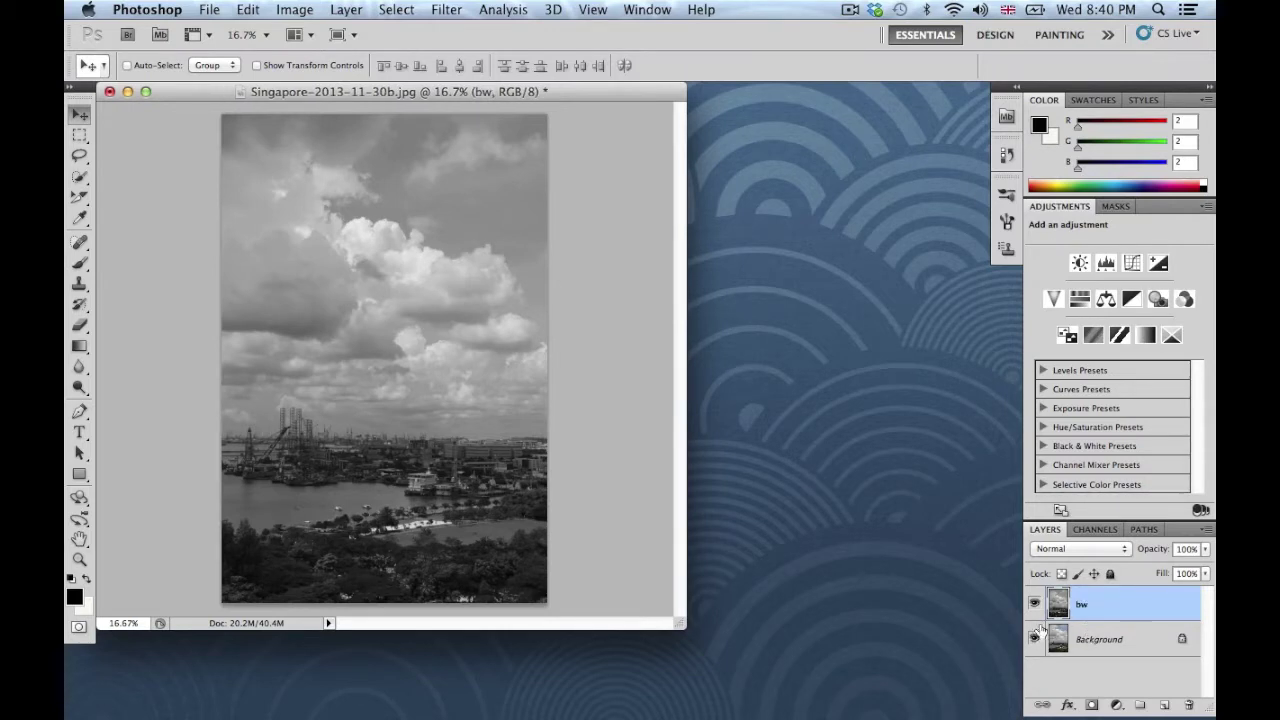
{"action": "left_click", "coordinate": [1034, 603]}
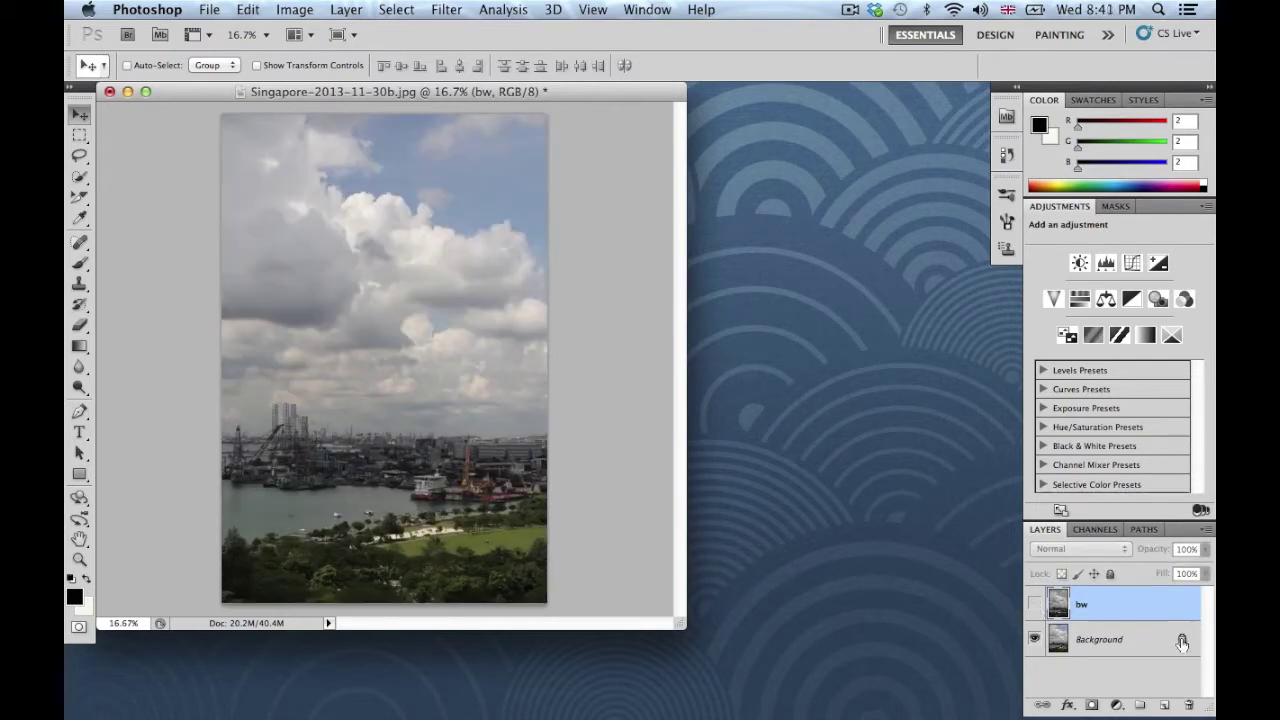
{"action": "double_click", "coordinate": [1182, 642]}
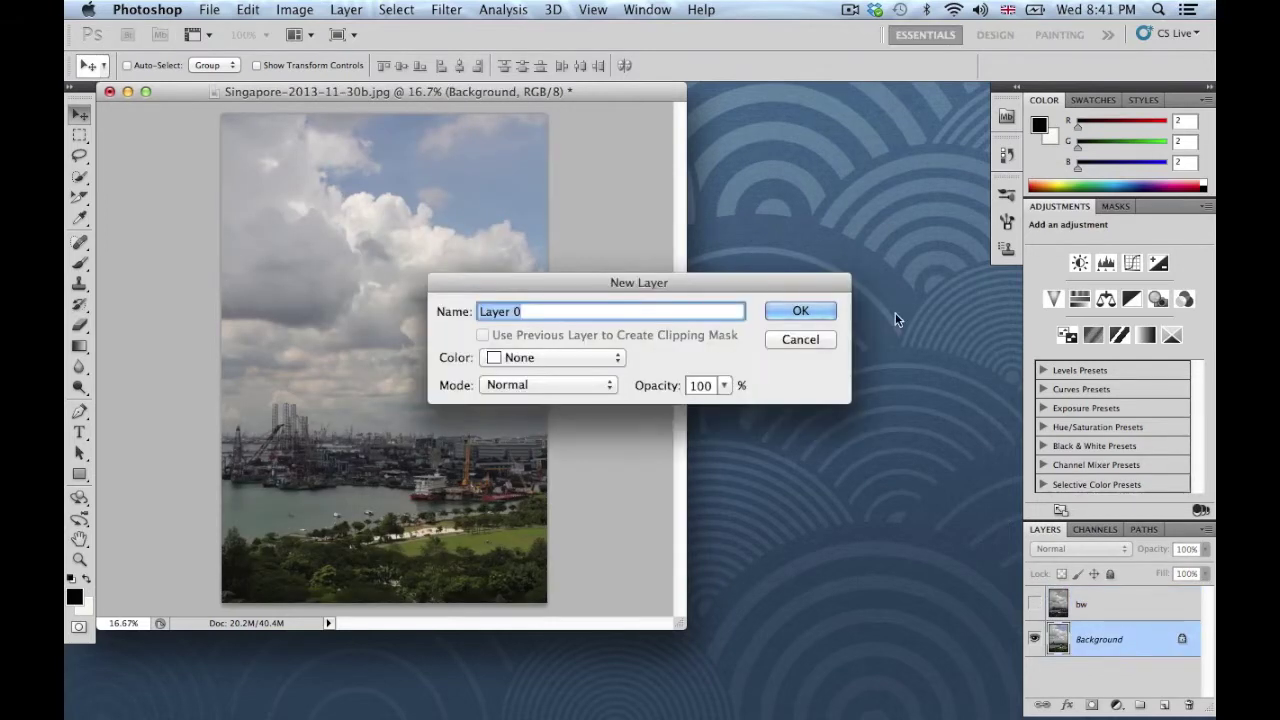
{"action": "type", "text": "colour"}
{"action": "left_click", "coordinate": [827, 313]}
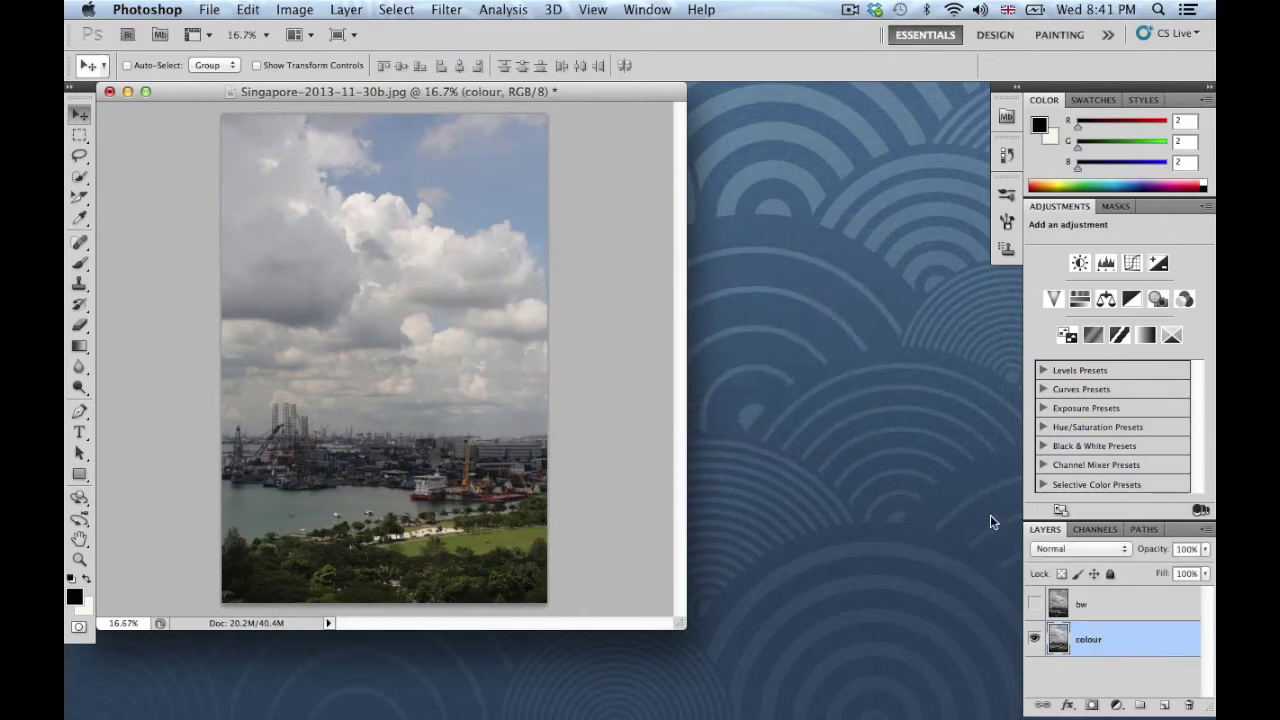
{"action": "left_click", "coordinate": [1034, 604]}
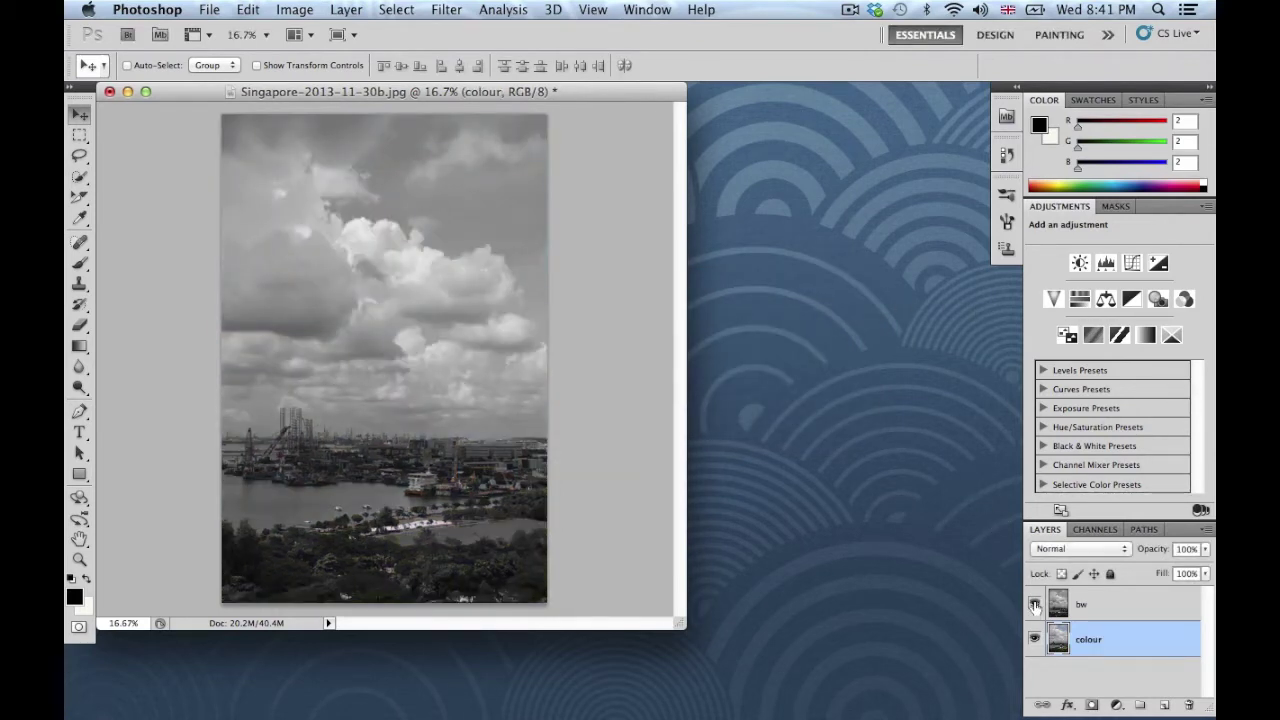
{"action": "left_click", "coordinate": [1080, 604]}
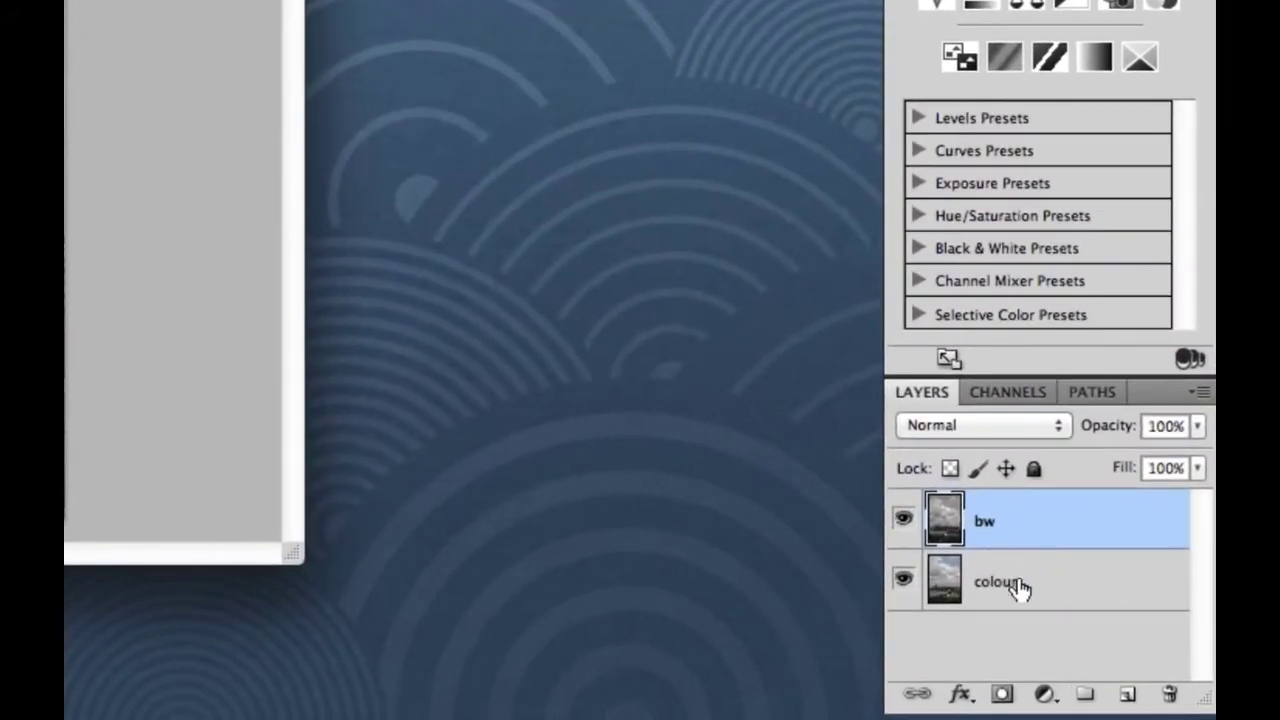
Drag the colour layer above bw in the Layers panel.
{"action": "left_click_drag", "start_coordinate": [1020, 588], "coordinate": [1022, 508]}
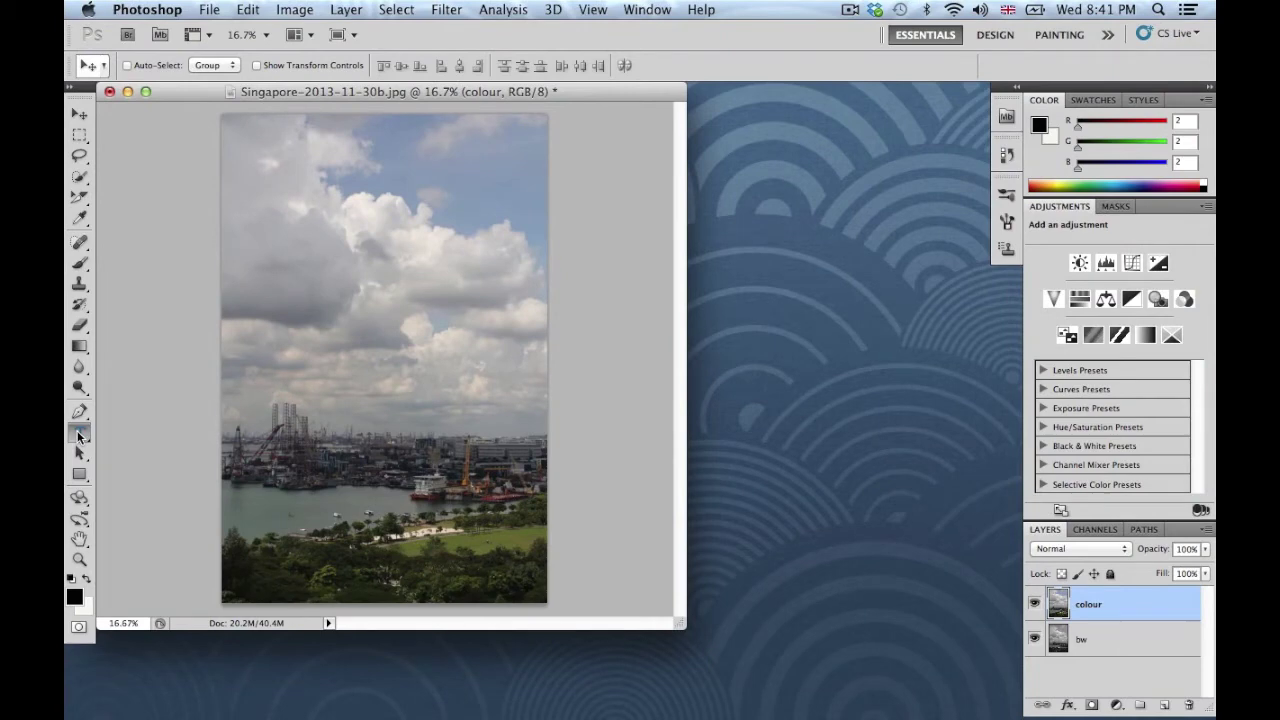
With the Horizontal Type tool, type 'type some text here' across the sky.
{"action": "left_click", "coordinate": [80, 434]}
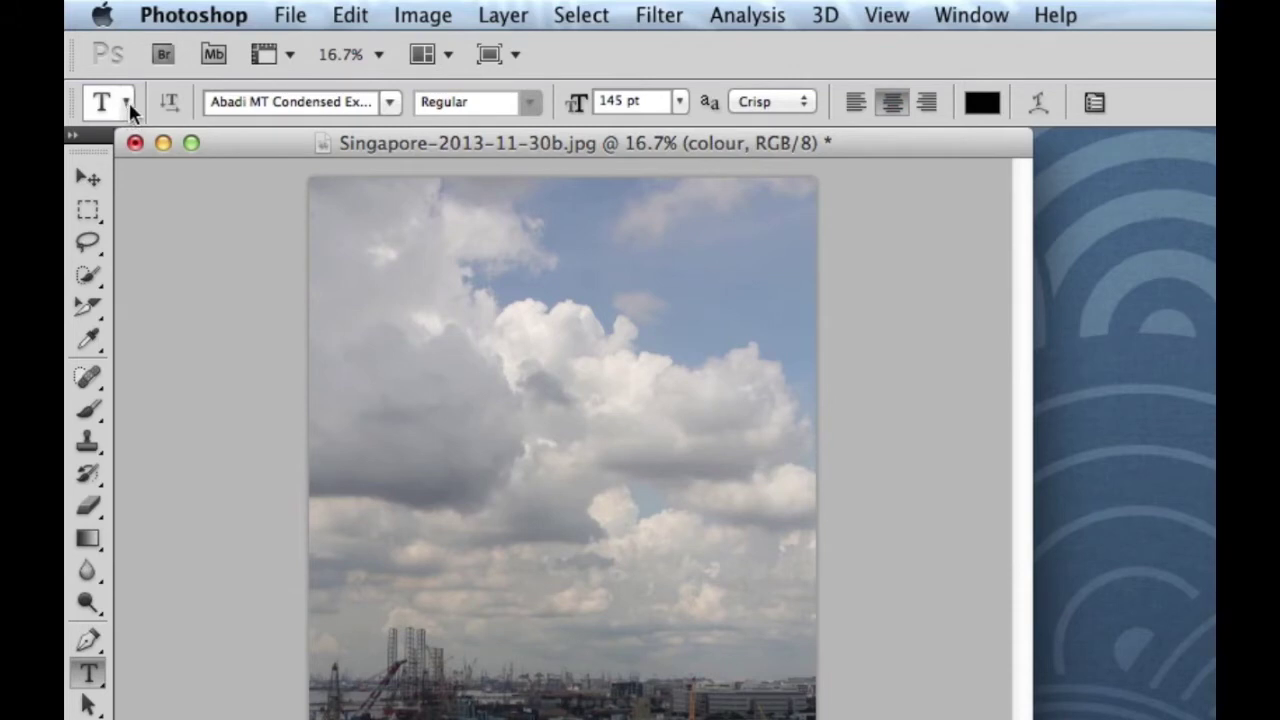
{"action": "left_click", "coordinate": [383, 300]}
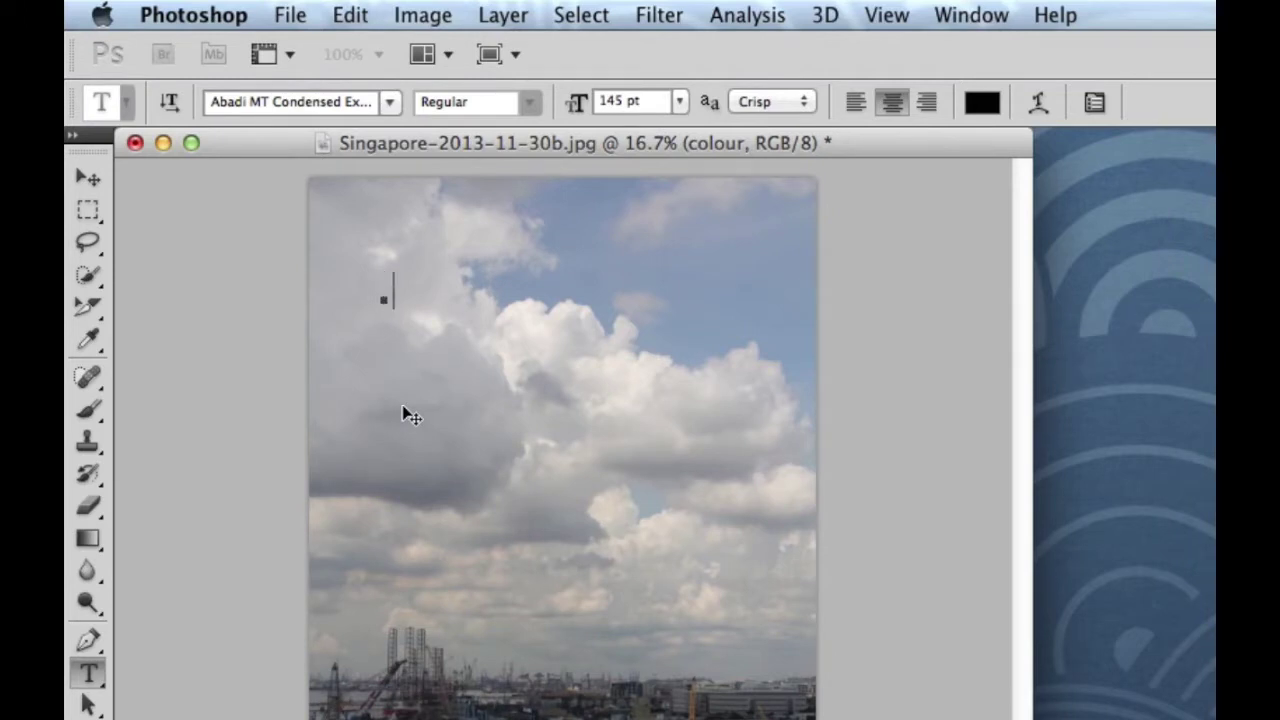
{"action": "type", "text": "type some"}
{"action": "type", "text": " text here"}
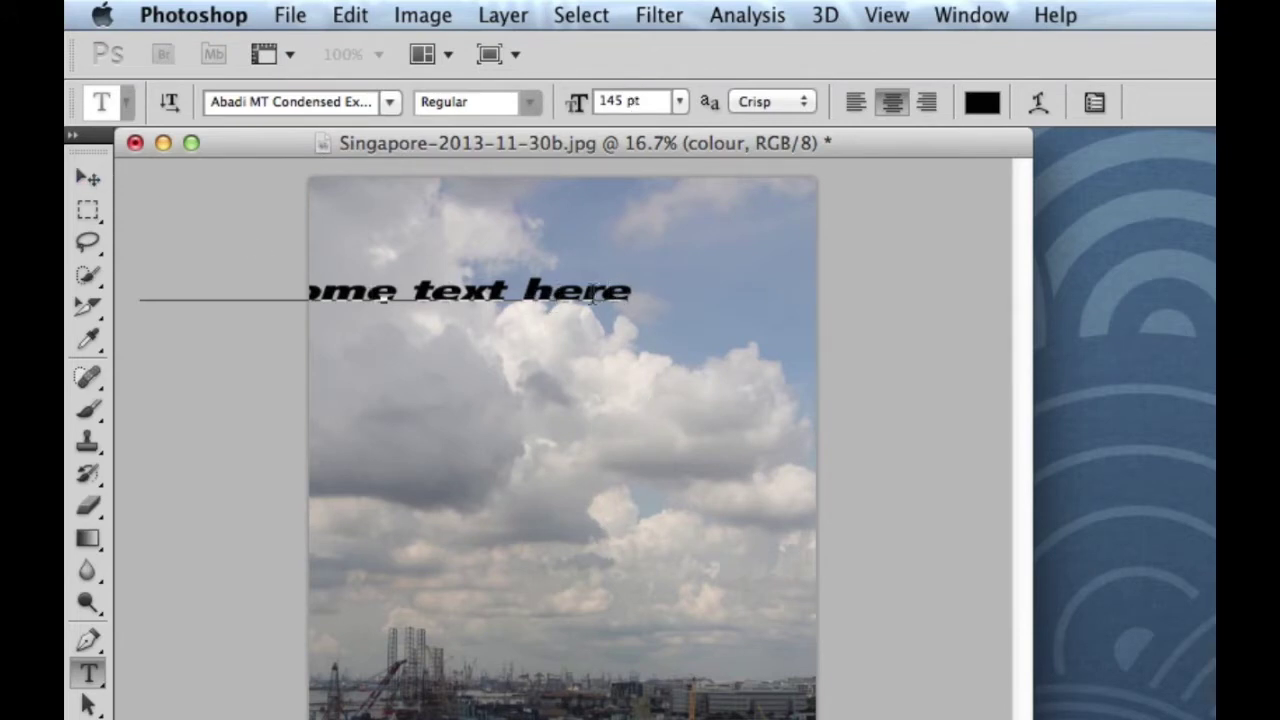
Select the sky text and set its font to Gill Sans Ultra Bold, then to Impact.
{"action": "triple_click", "coordinate": [618, 292]}
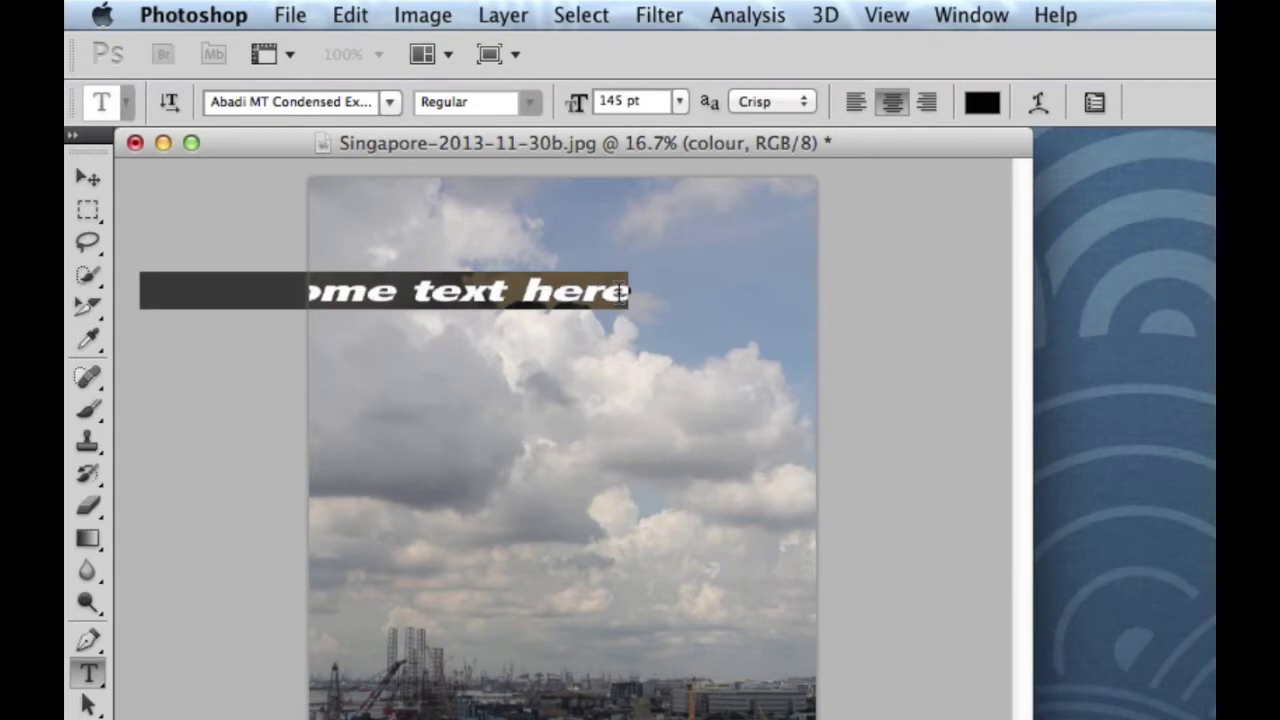
{"action": "left_click", "coordinate": [391, 103]}
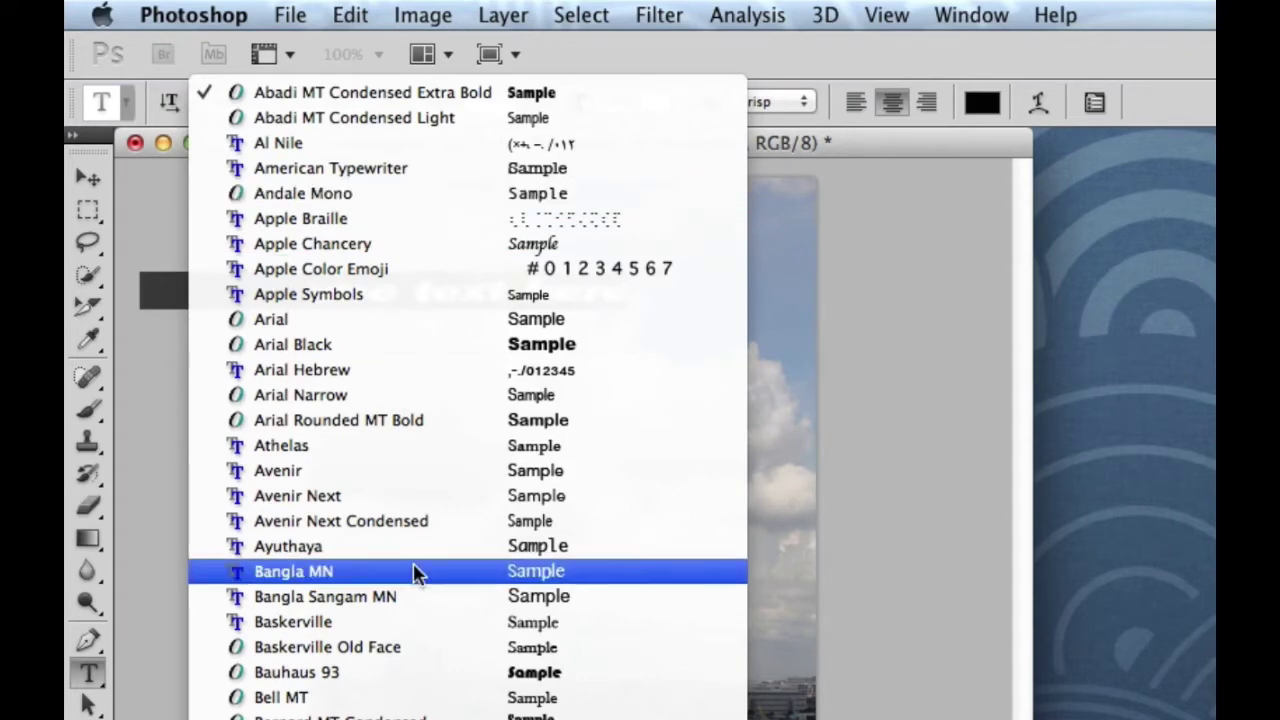
{"action": "scroll", "coordinate": [411, 571], "scroll_direction": "down", "scroll_amount": 10}
{"action": "scroll", "coordinate": [415, 573], "scroll_direction": "down", "scroll_amount": 3}
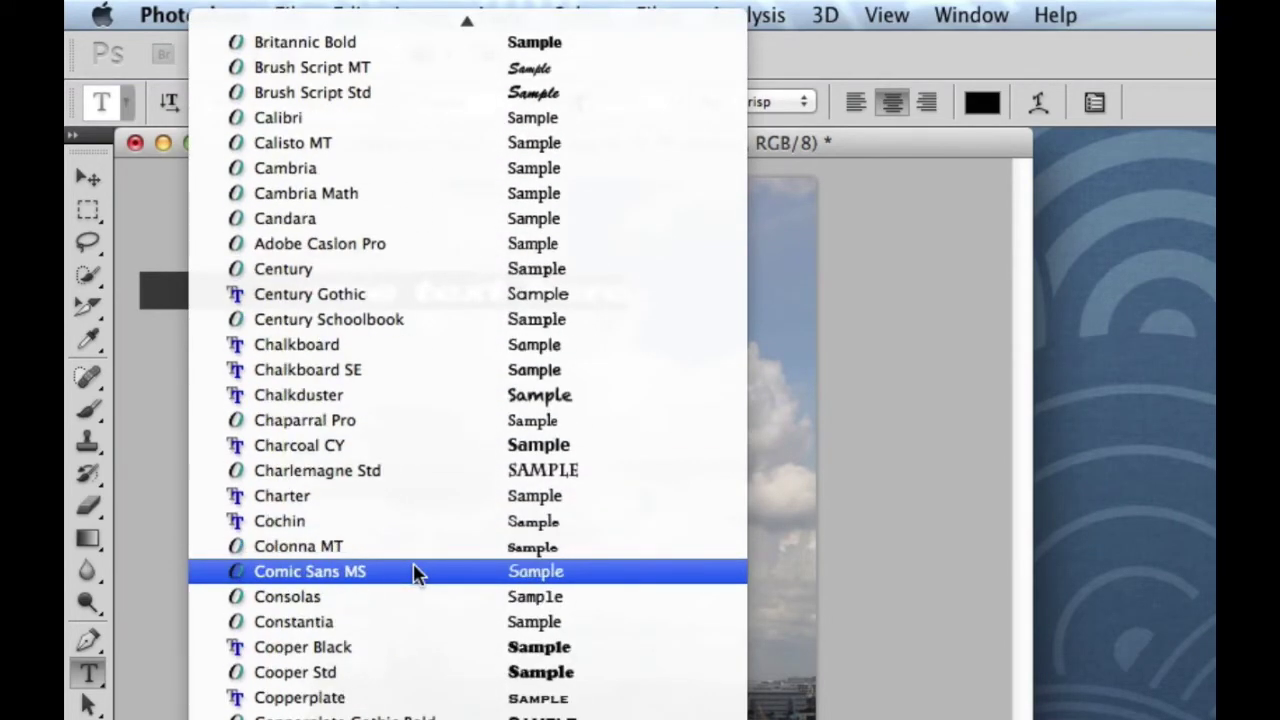
{"action": "scroll", "coordinate": [415, 573], "scroll_direction": "down", "scroll_amount": 9}
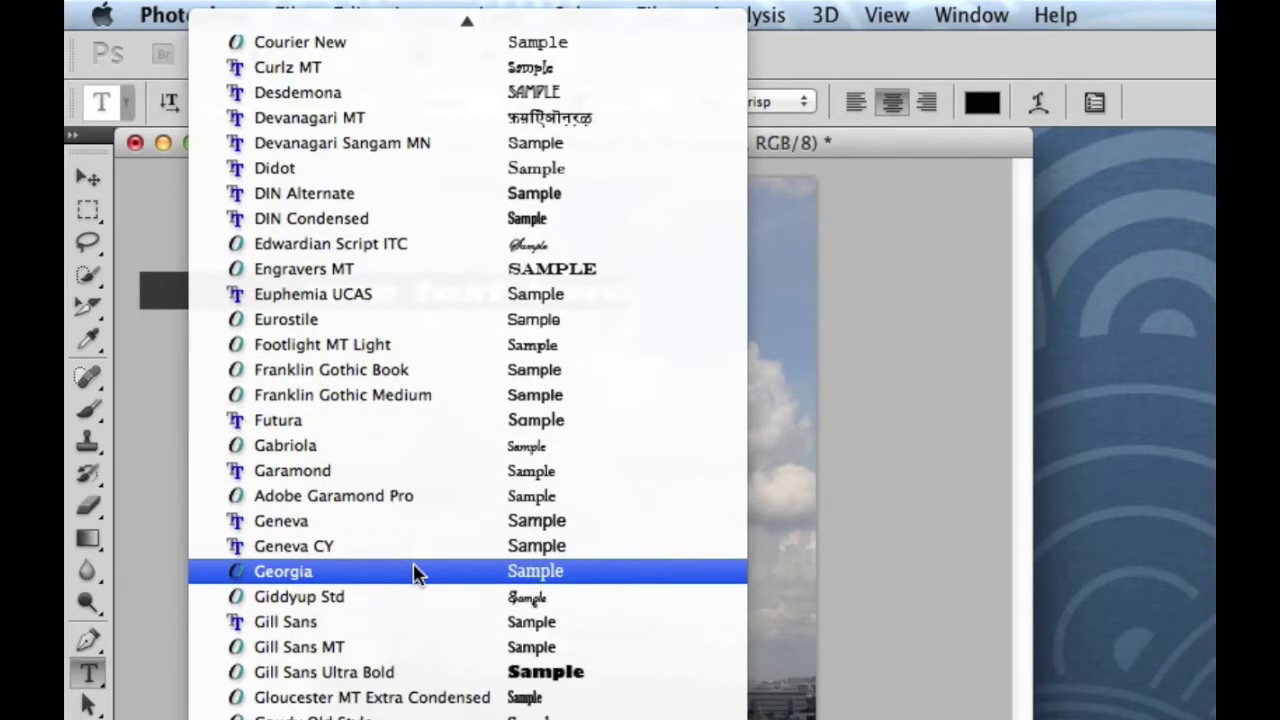
{"action": "left_click", "coordinate": [368, 672]}
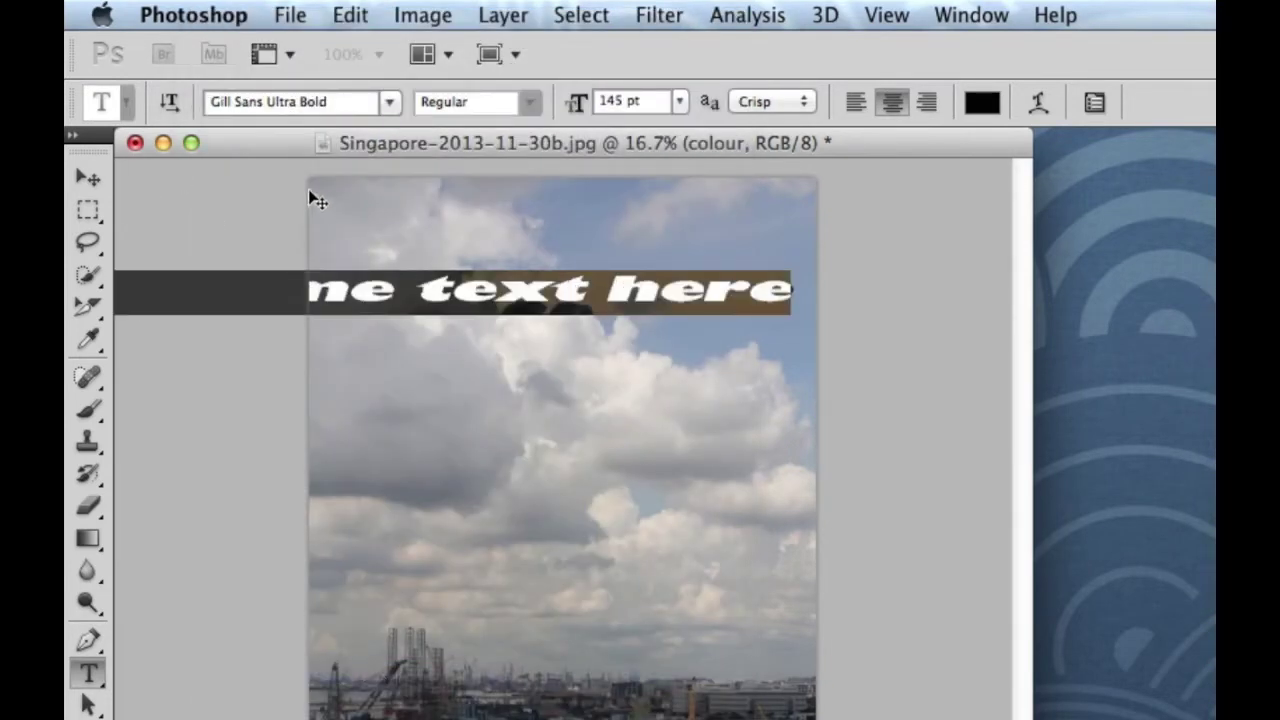
{"action": "left_click", "coordinate": [389, 102]}
{"action": "left_click", "coordinate": [371, 497]}
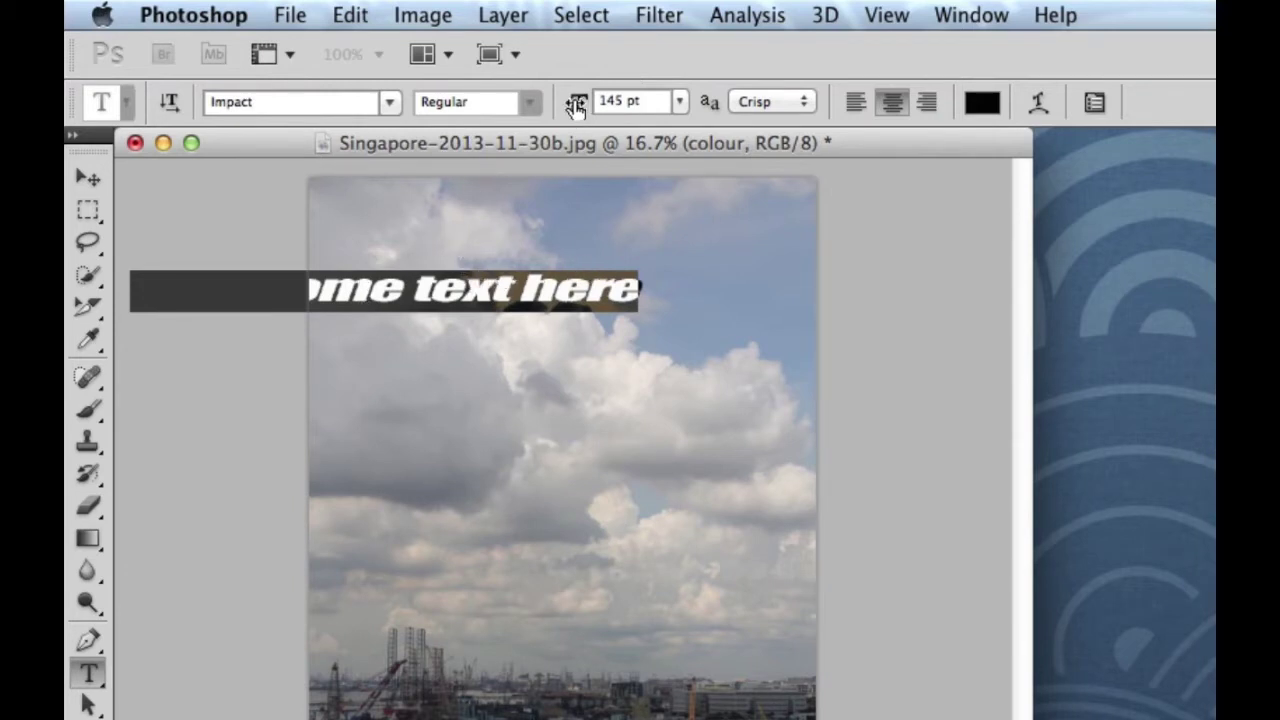
Scrub the font size of the Impact sky text up from 145 pt to about 190 pt.
{"action": "left_click", "coordinate": [680, 101]}
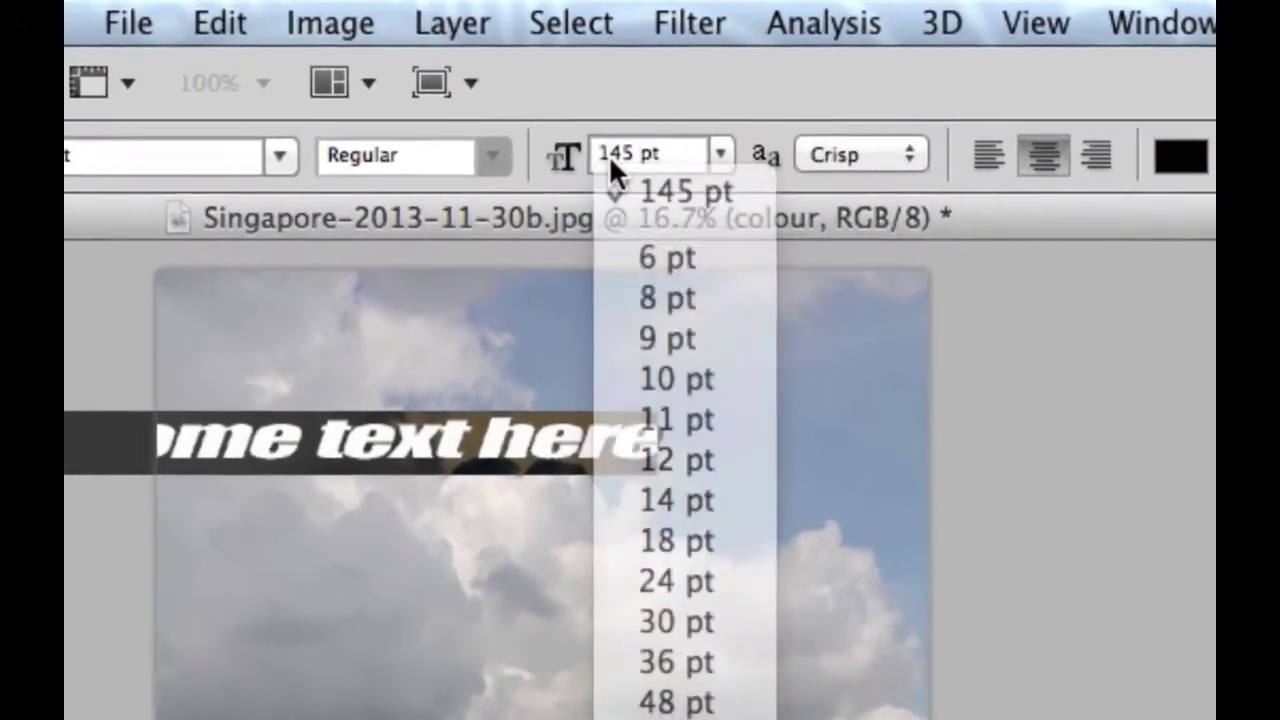
{"action": "left_click", "coordinate": [640, 140]}
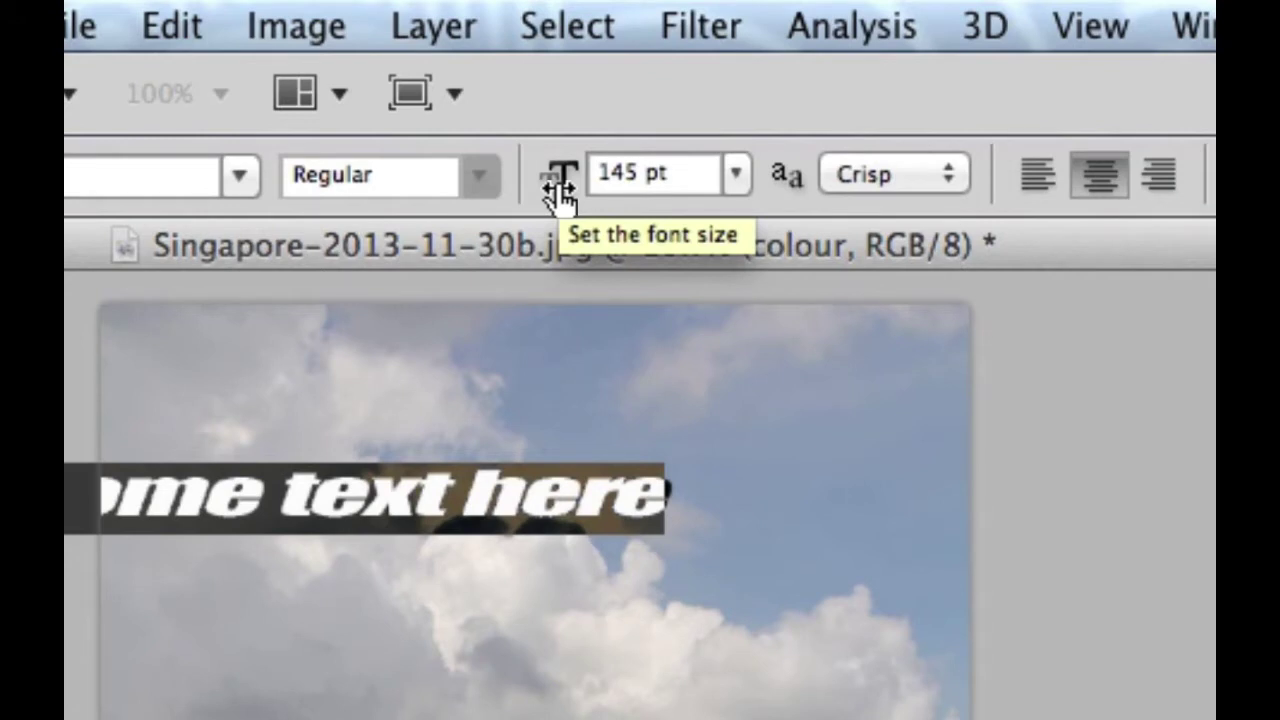
{"action": "left_click_drag", "start_coordinate": [560, 190], "coordinate": [489, 207]}
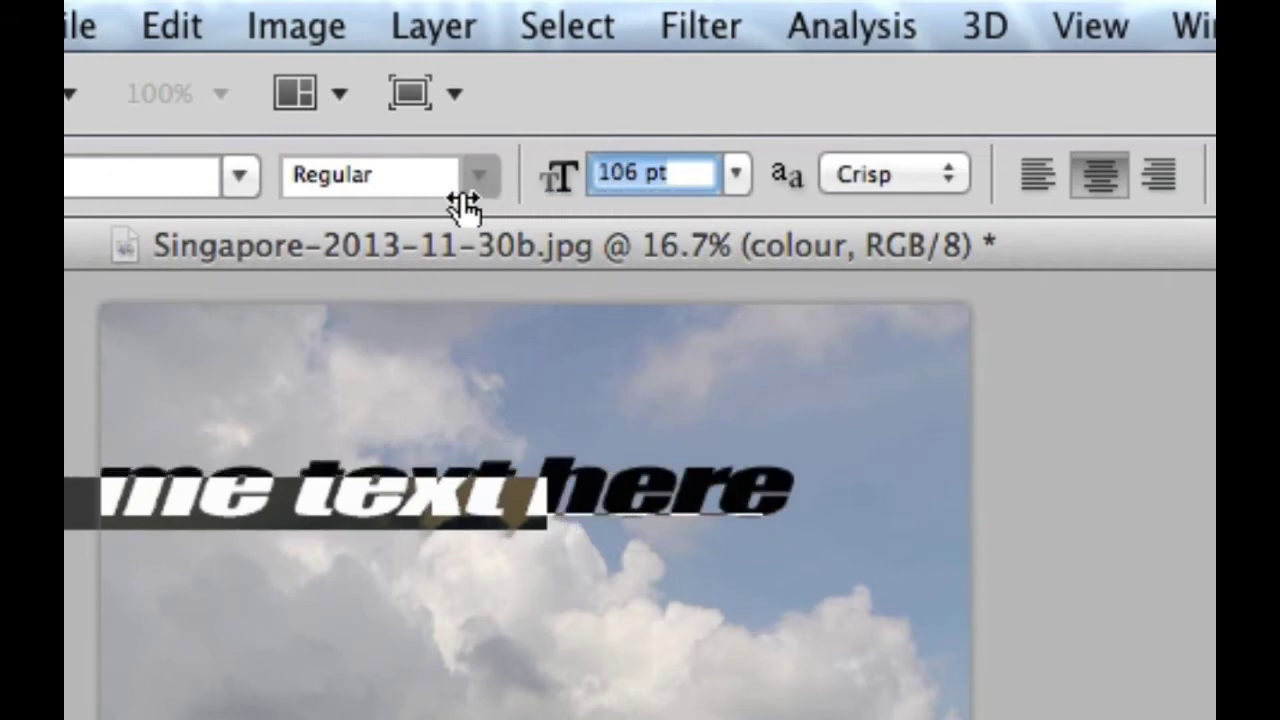
{"action": "left_click_drag", "start_coordinate": [463, 207], "coordinate": [588, 207]}
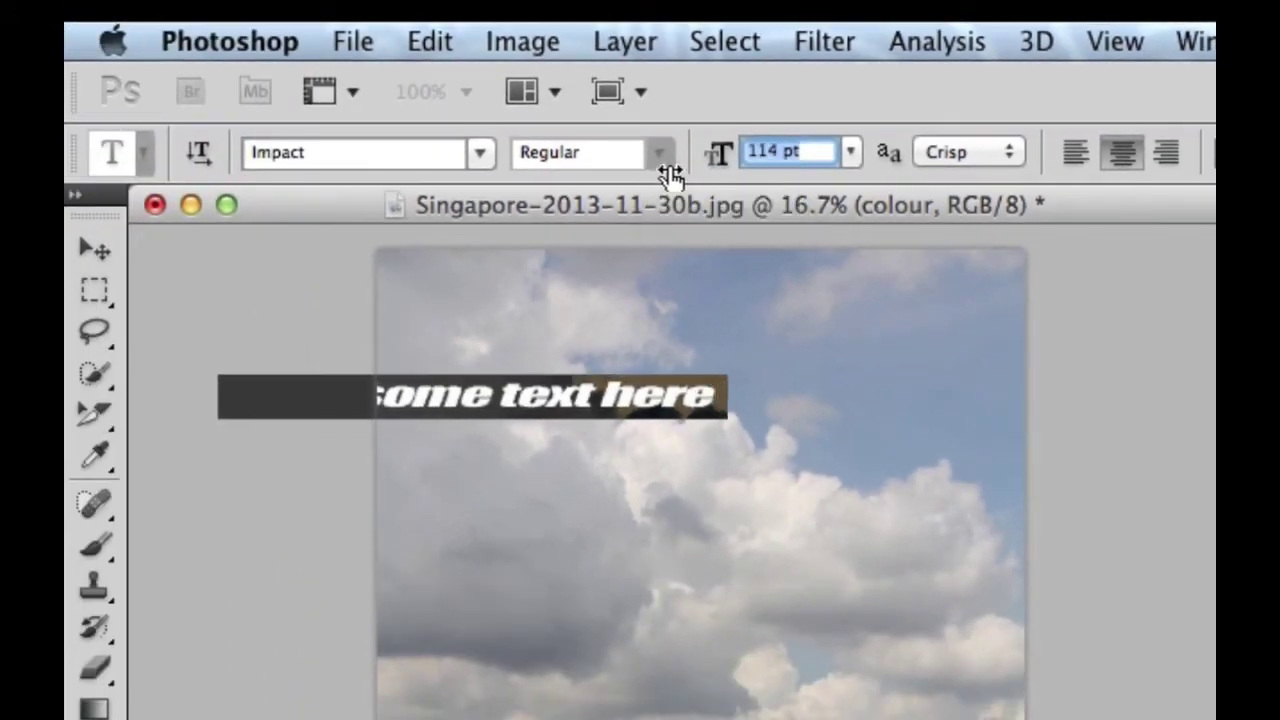
{"action": "left_click_drag", "start_coordinate": [740, 176], "coordinate": [800, 176]}
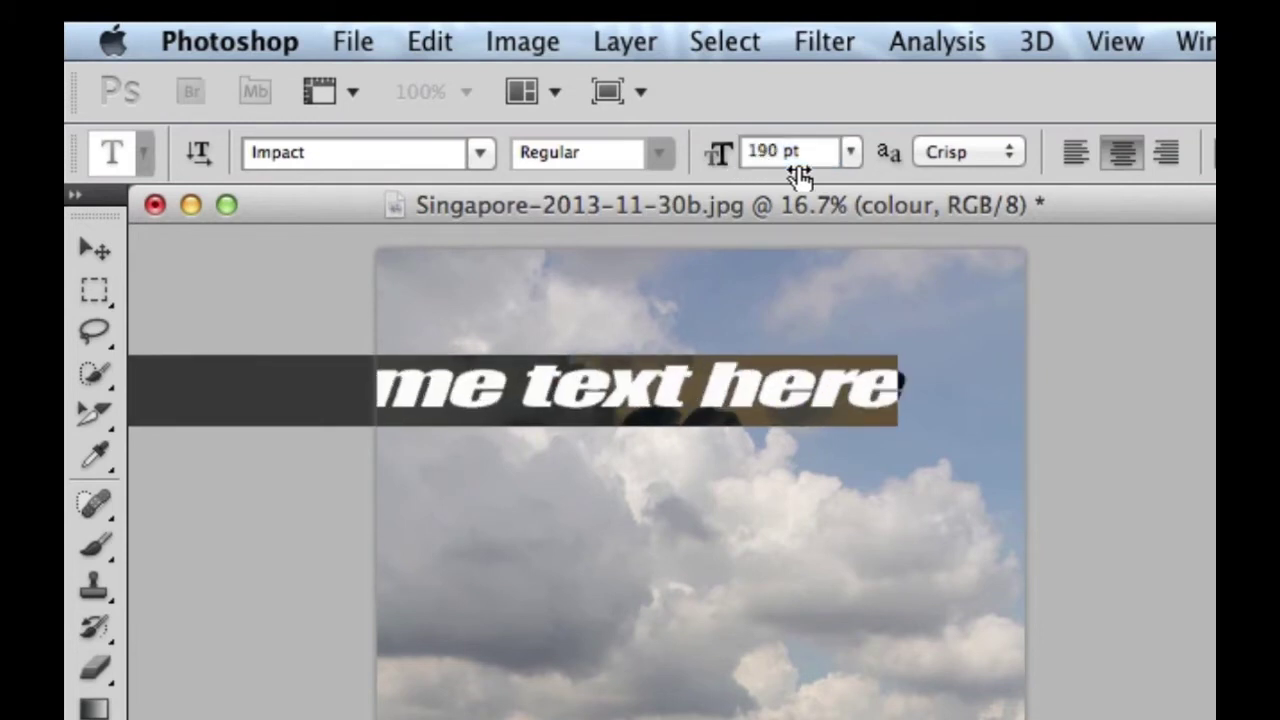
Commit the text with the Move tool and drag it right so 'type some text' shows.
{"action": "left_click", "coordinate": [92, 255]}
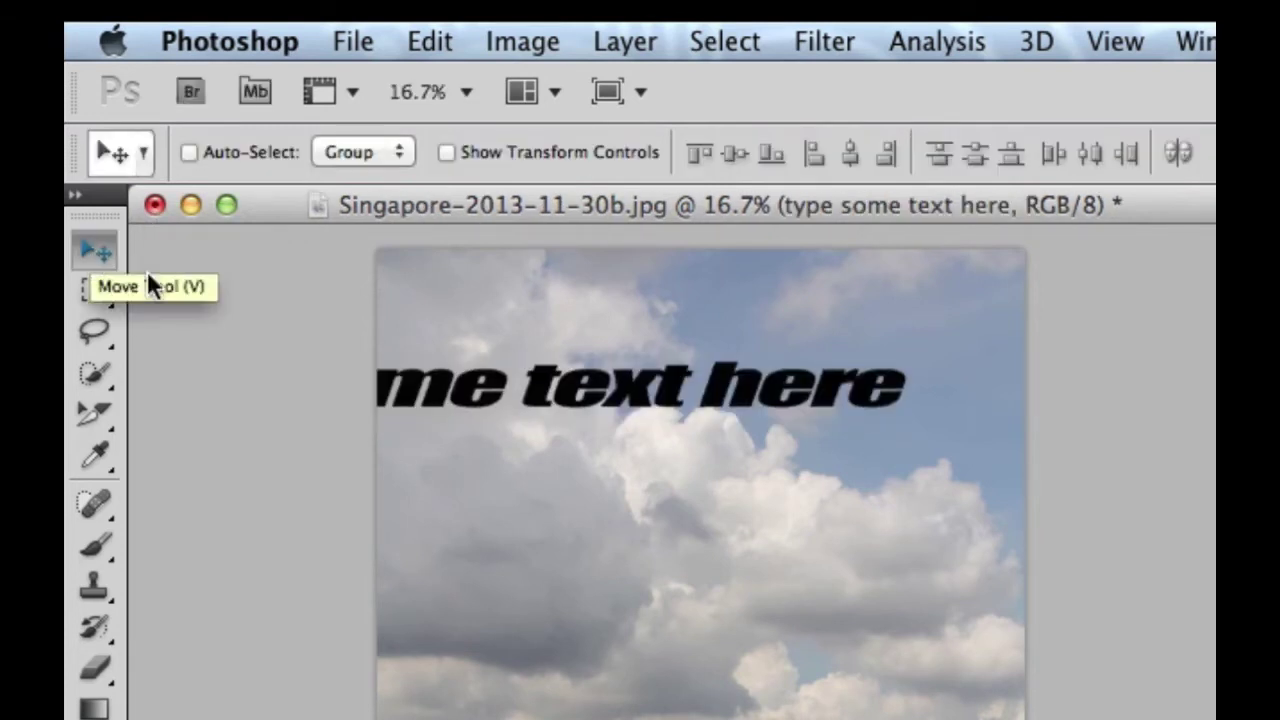
{"action": "left_click_drag", "start_coordinate": [435, 397], "coordinate": [780, 385]}
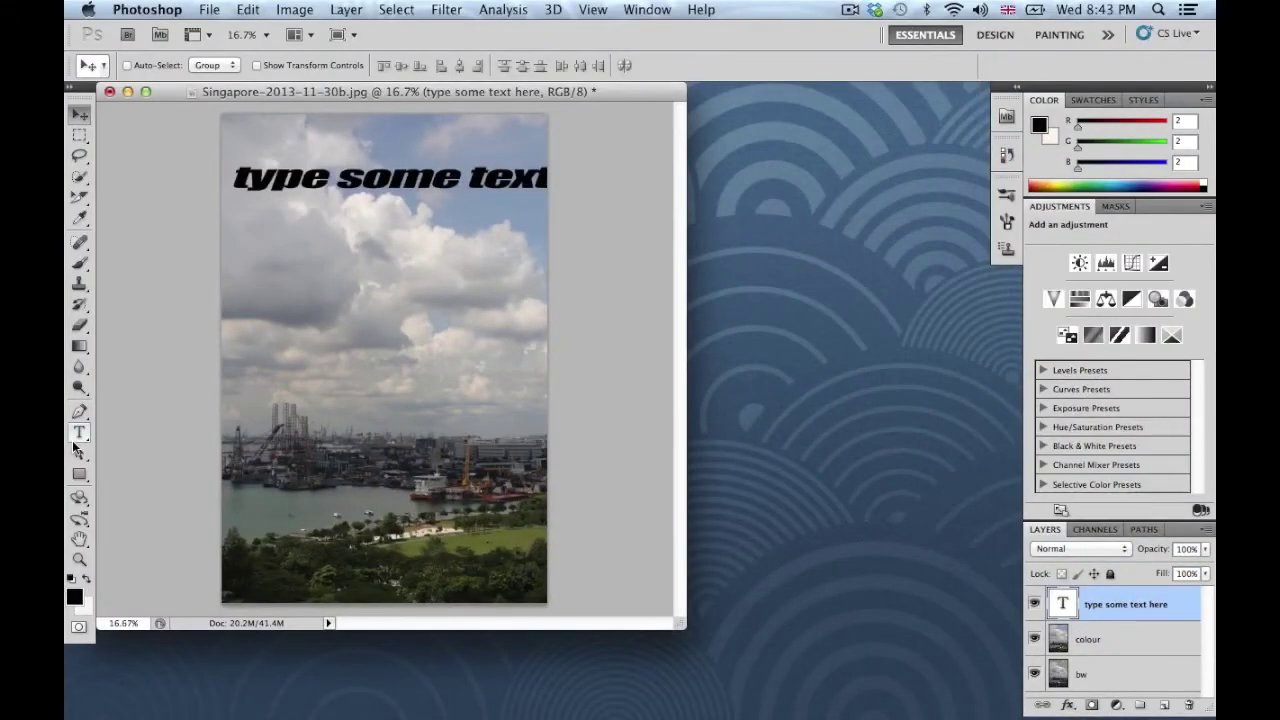
Break the sky text into two lines after 'some' and move it left over the sky.
{"action": "left_click", "coordinate": [81, 433]}
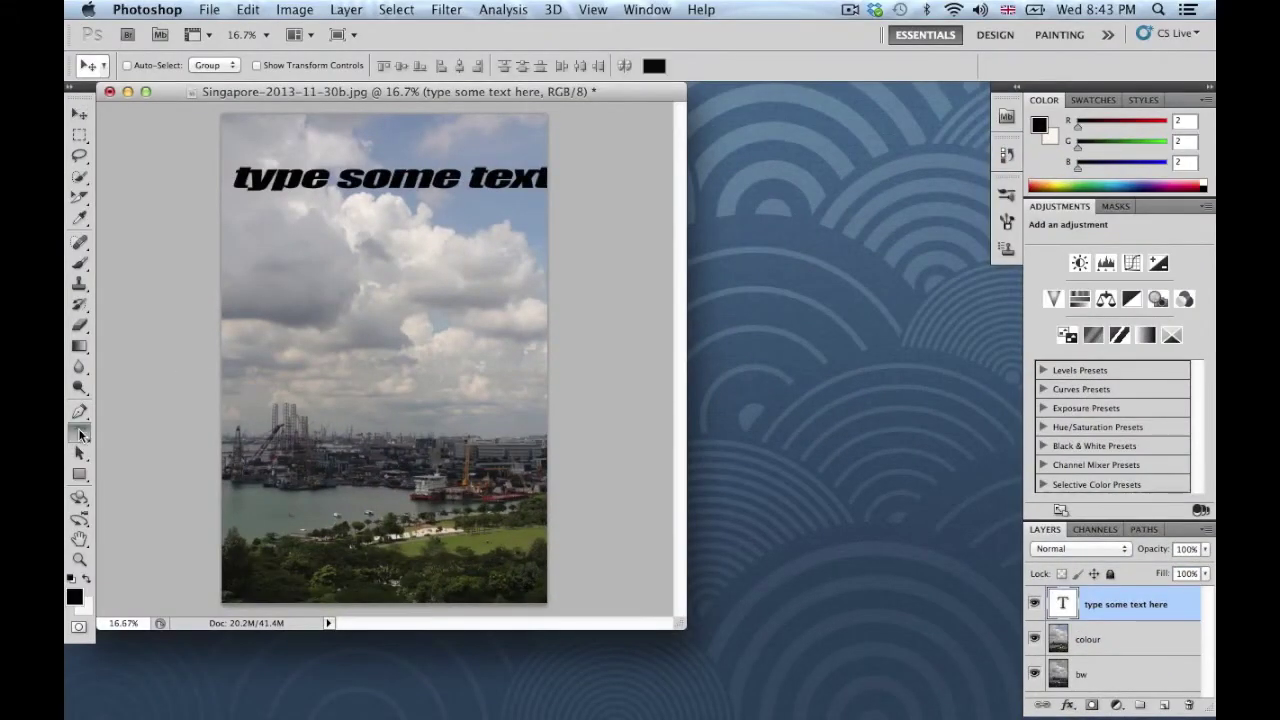
{"action": "left_click", "coordinate": [324, 180]}
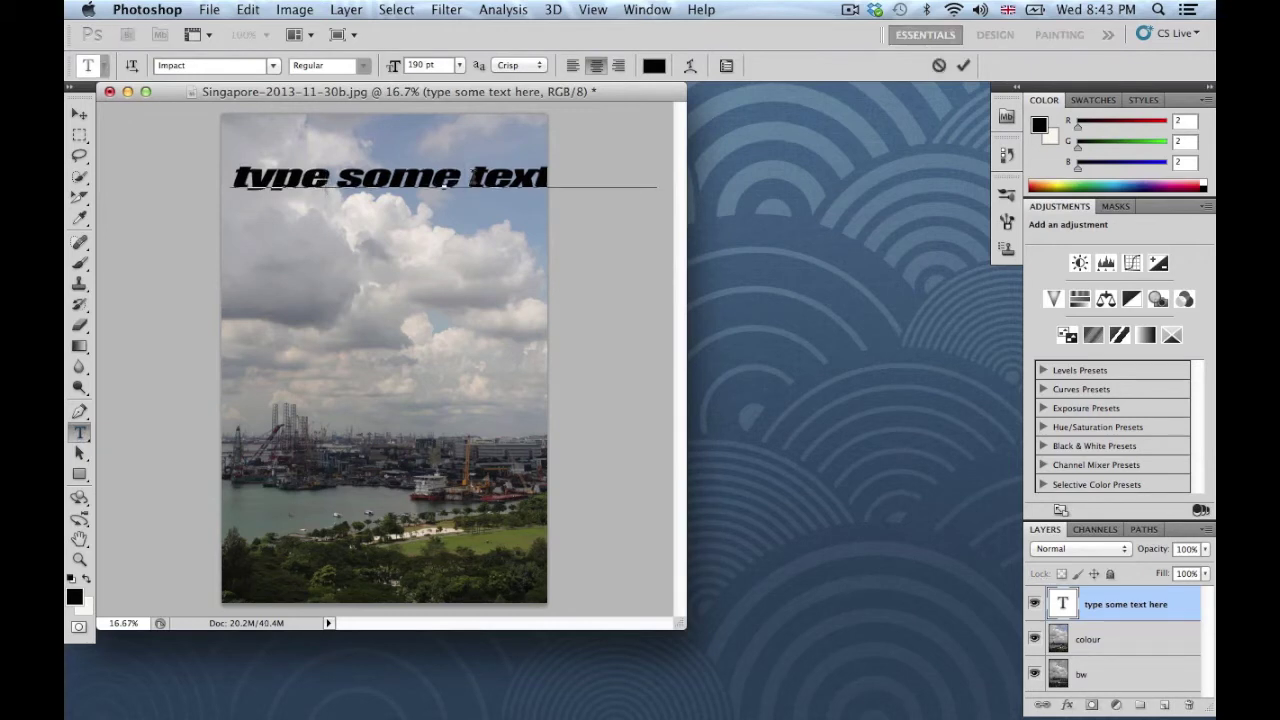
{"action": "key", "text": "Return"}
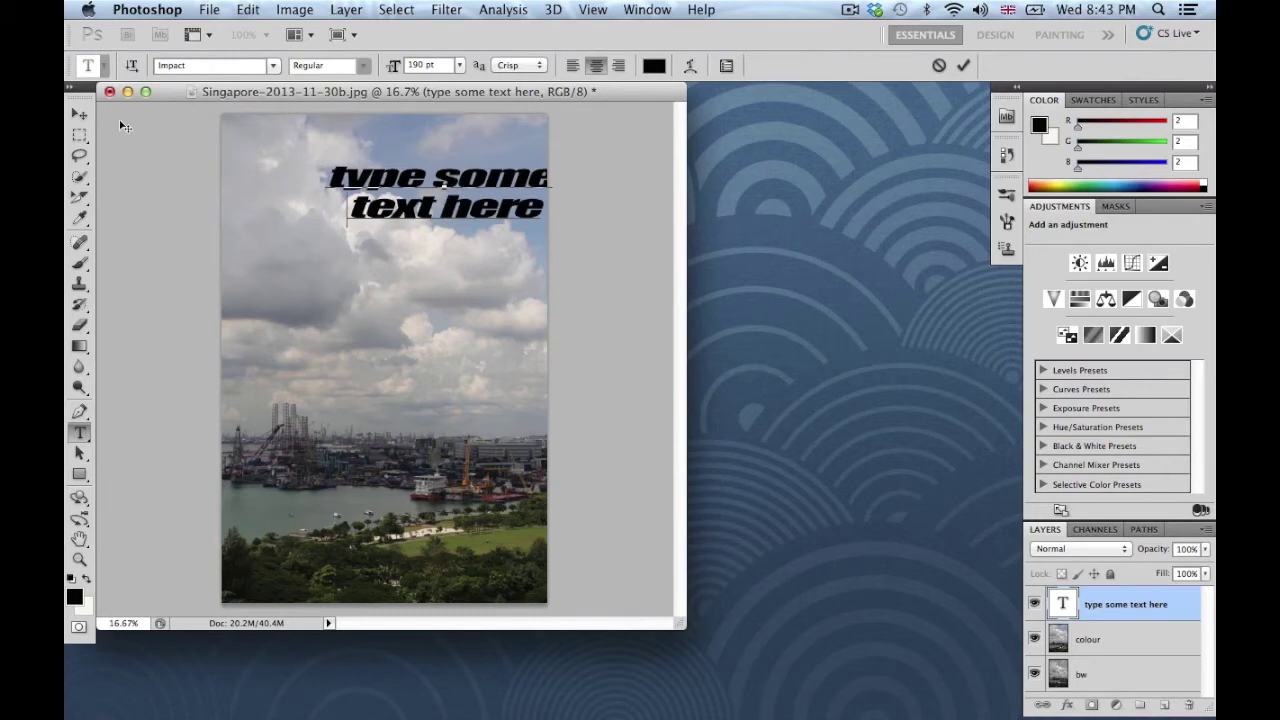
{"action": "left_click", "coordinate": [80, 113]}
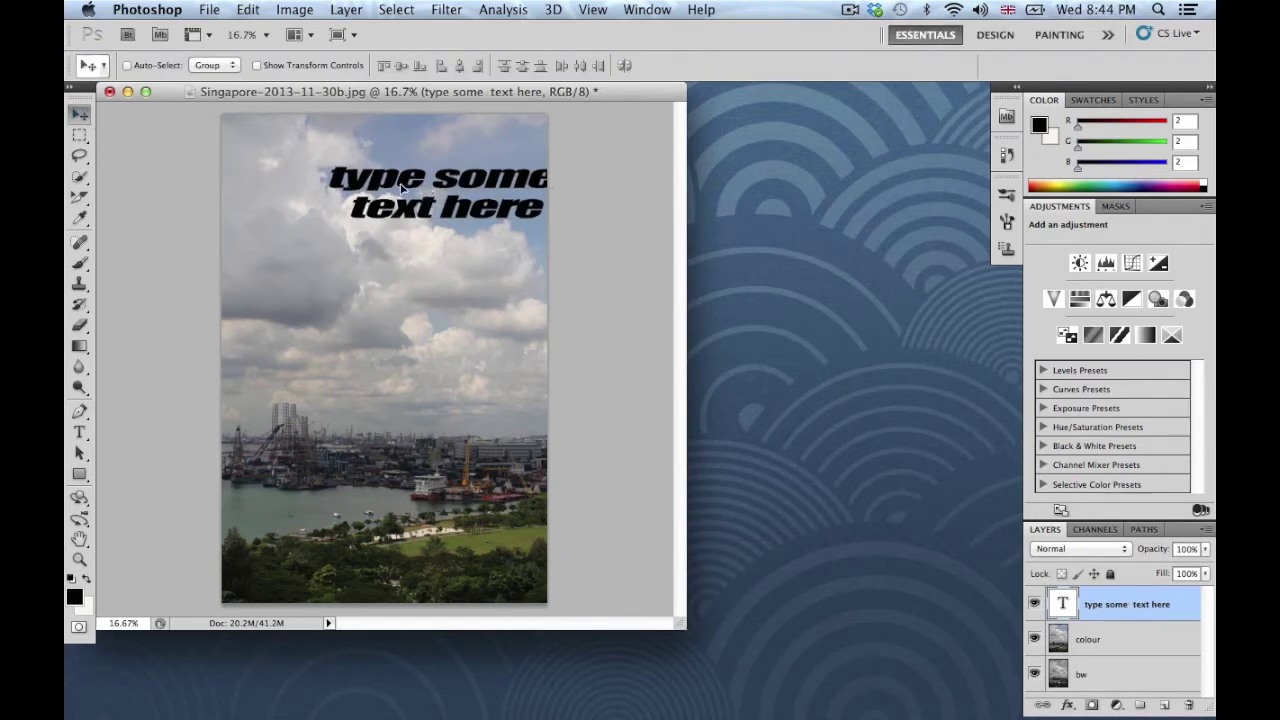
{"action": "left_click_drag", "start_coordinate": [402, 187], "coordinate": [374, 193]}
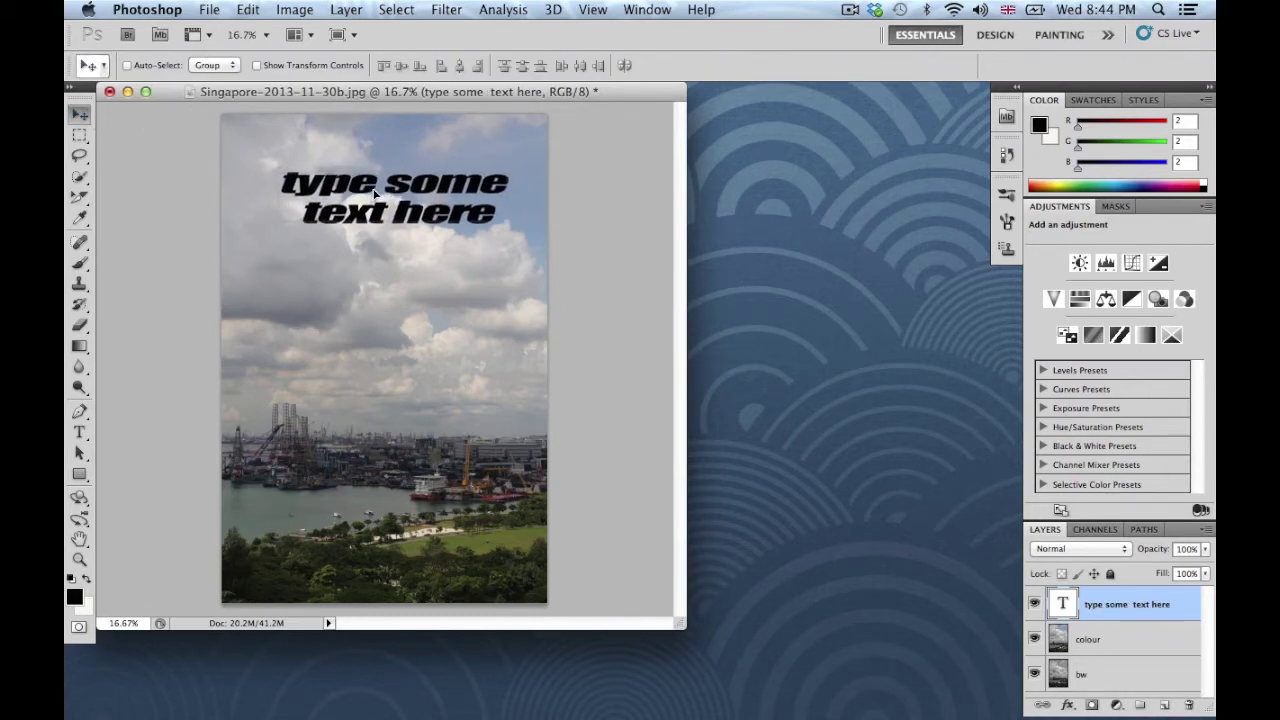
Try left and right alignment on the two lines, then move the text fully onto the image.
{"action": "left_click", "coordinate": [80, 432]}
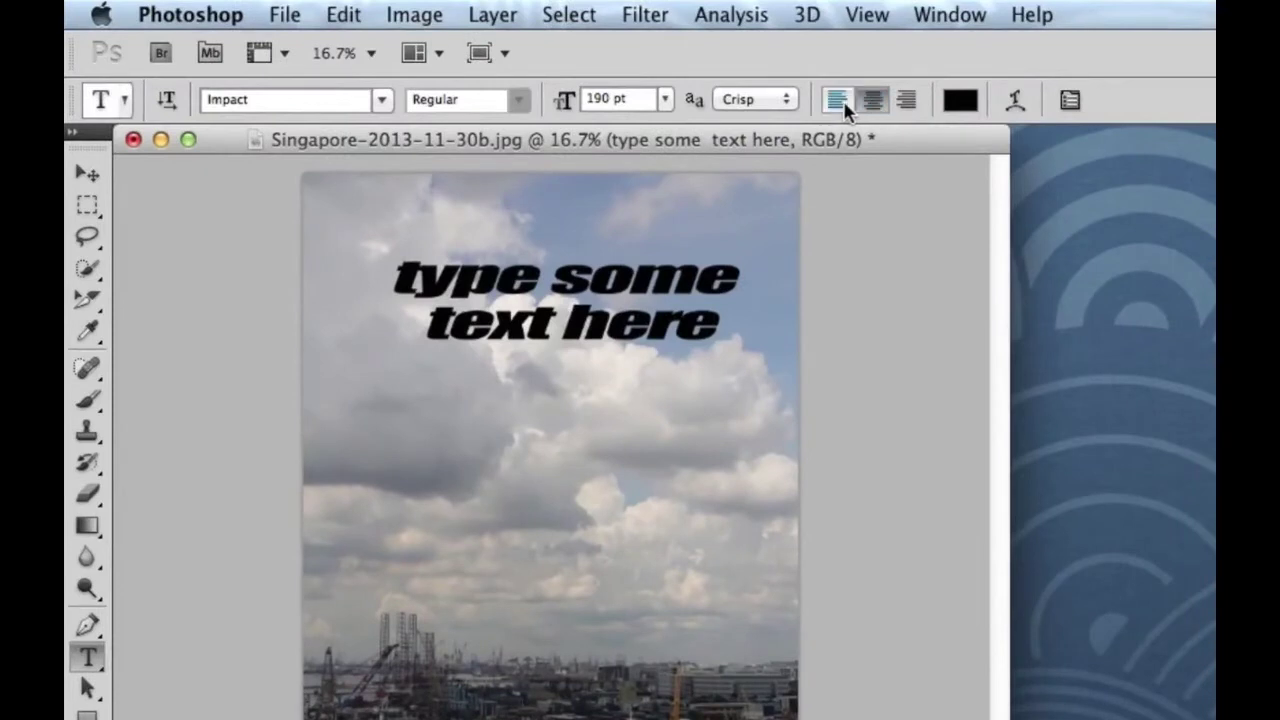
{"action": "left_click", "coordinate": [838, 101]}
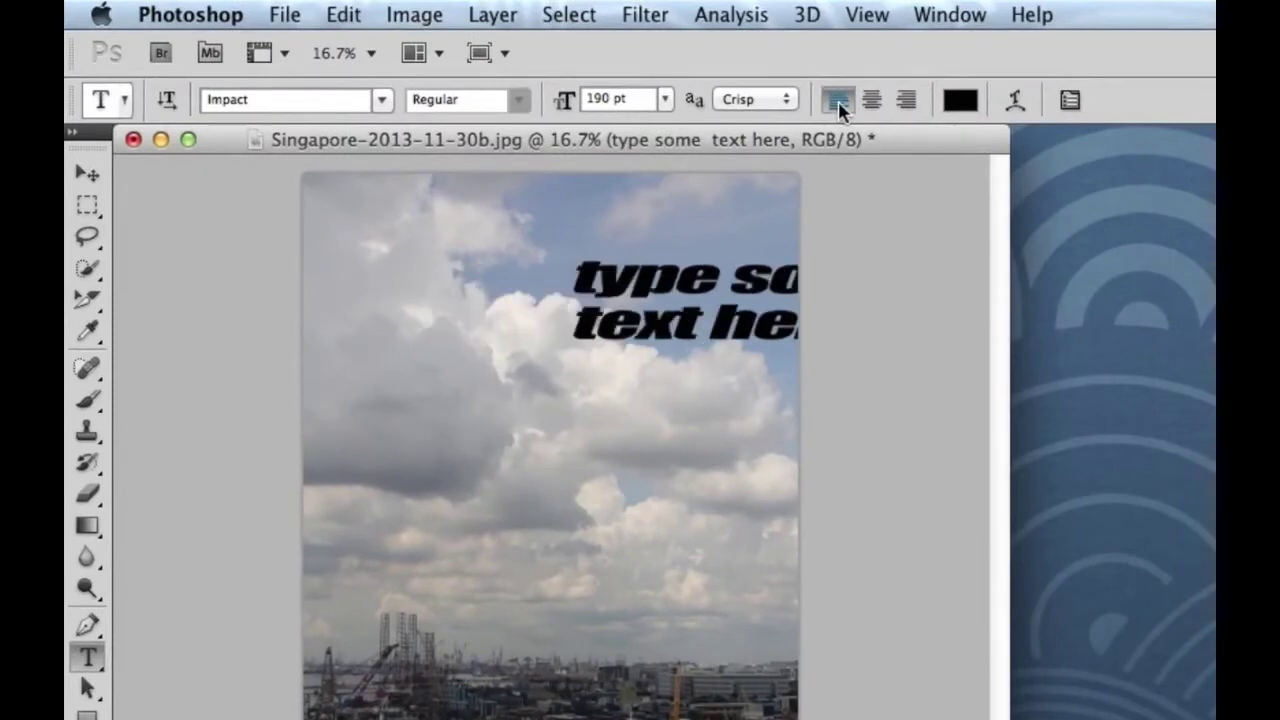
{"action": "left_click", "coordinate": [907, 101]}
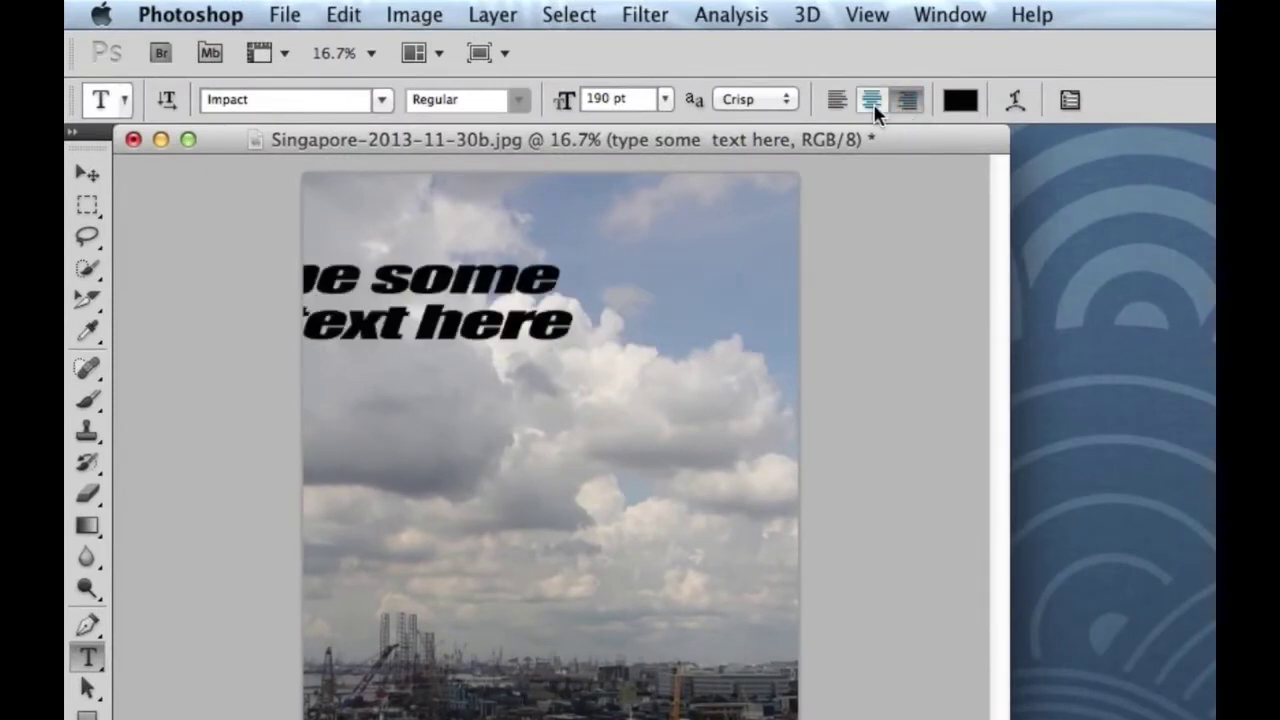
{"action": "left_click", "coordinate": [87, 174]}
{"action": "left_click_drag", "start_coordinate": [390, 289], "coordinate": [546, 289]}
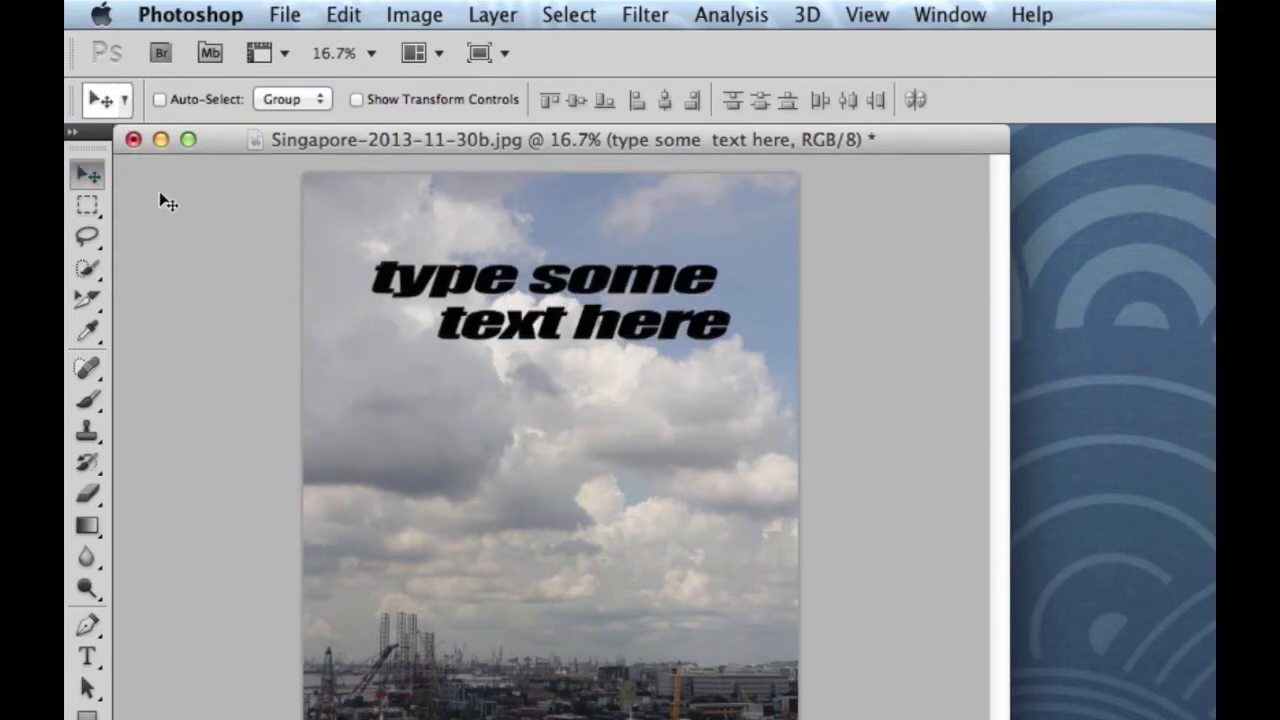
Center-align both lines, 'type some' and 'text here', and shift the text left to centre it.
{"action": "left_click", "coordinate": [88, 657]}
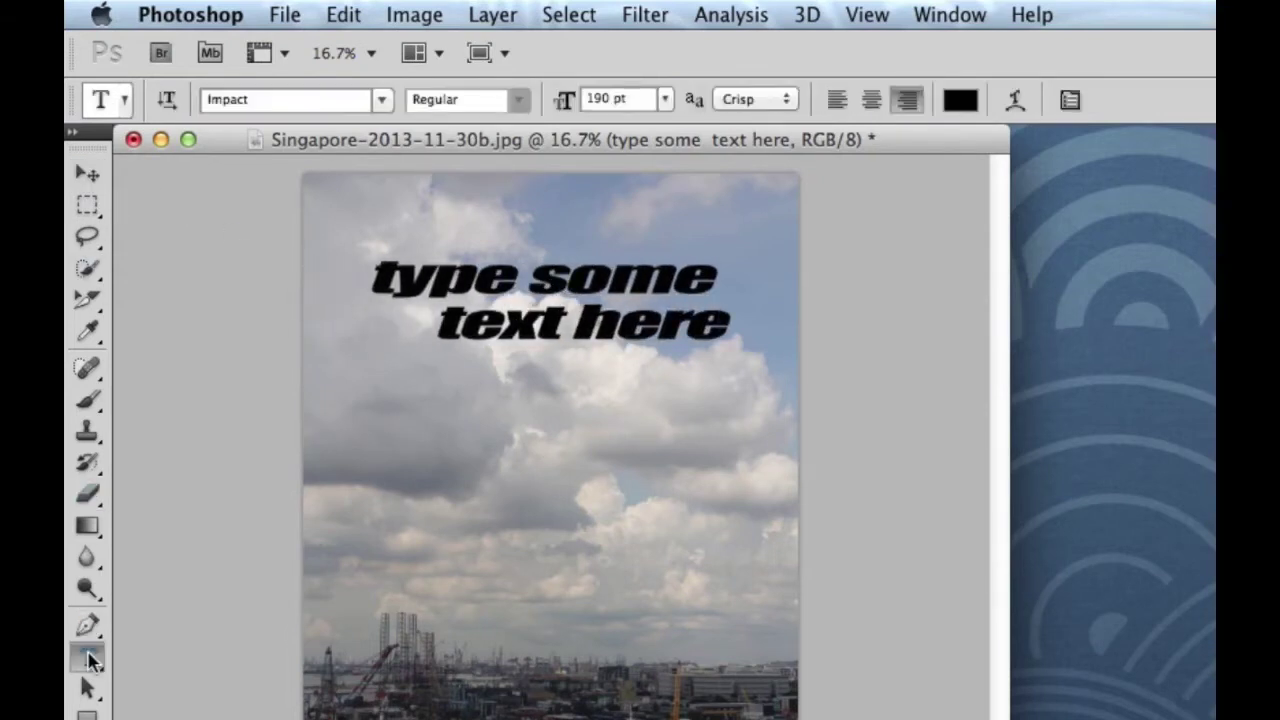
{"action": "left_click", "coordinate": [534, 296]}
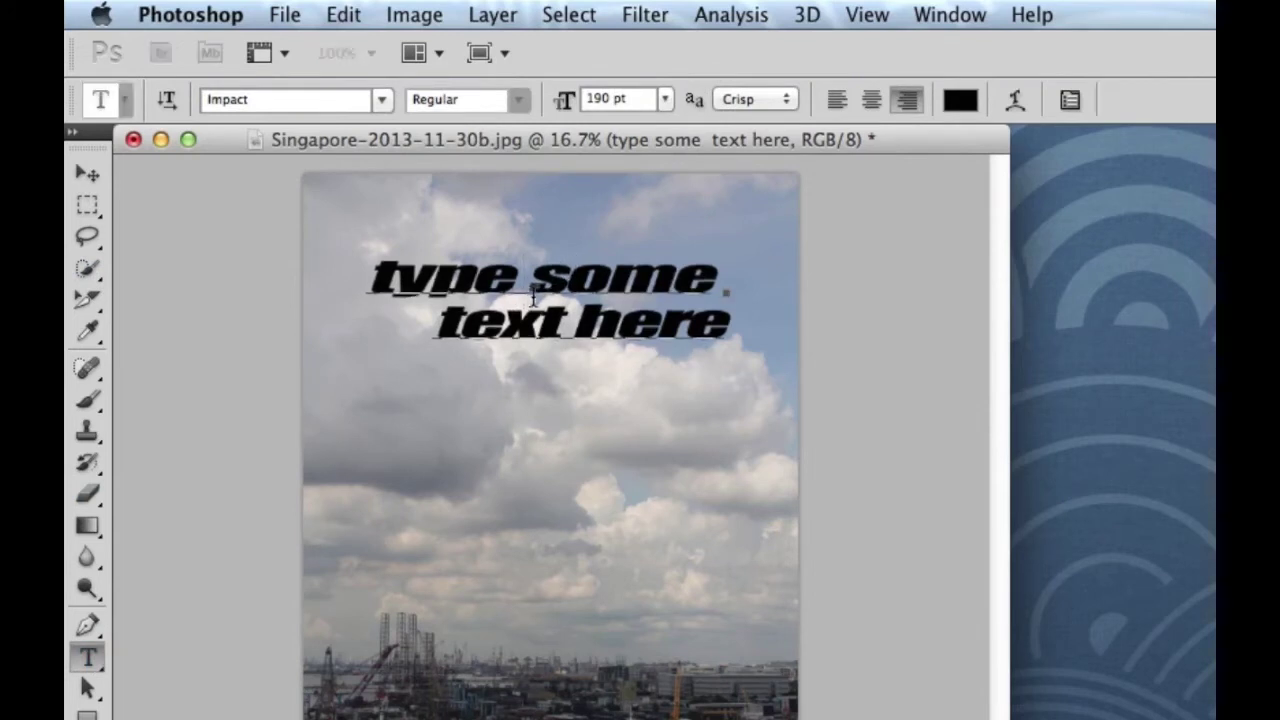
{"action": "triple_click", "coordinate": [534, 296]}
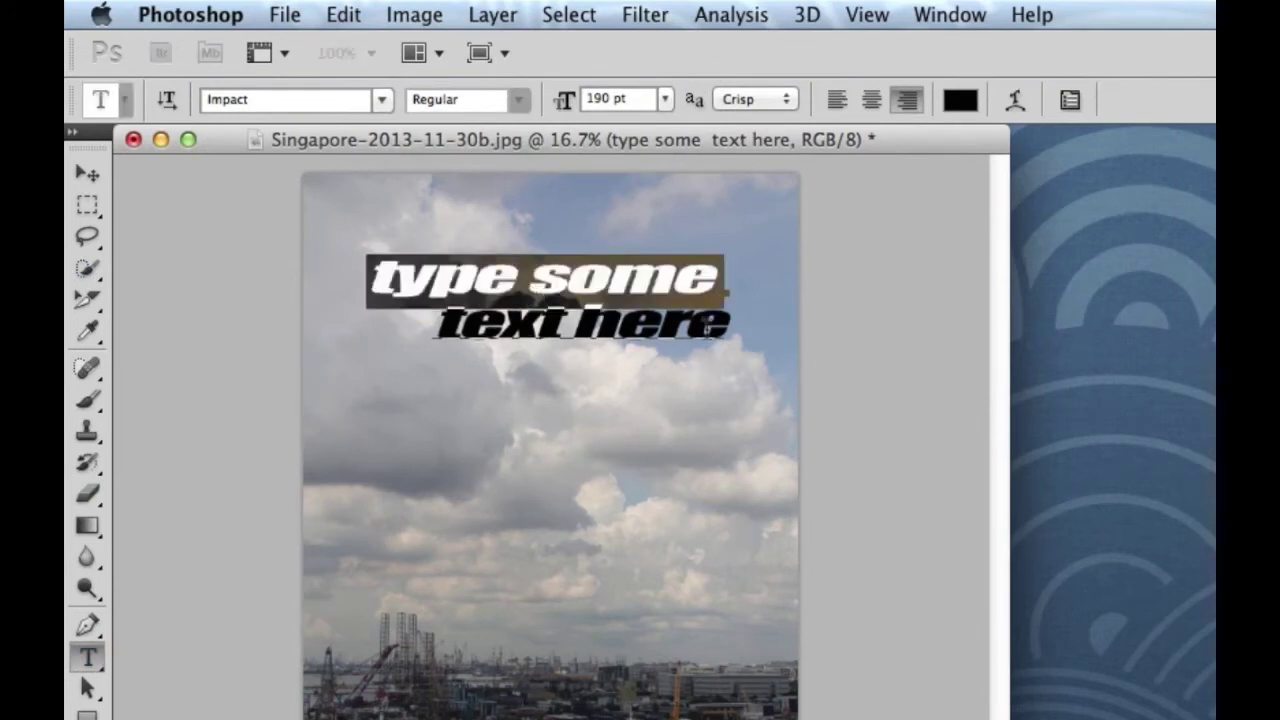
{"action": "left_click_drag", "start_coordinate": [726, 330], "coordinate": [315, 261]}
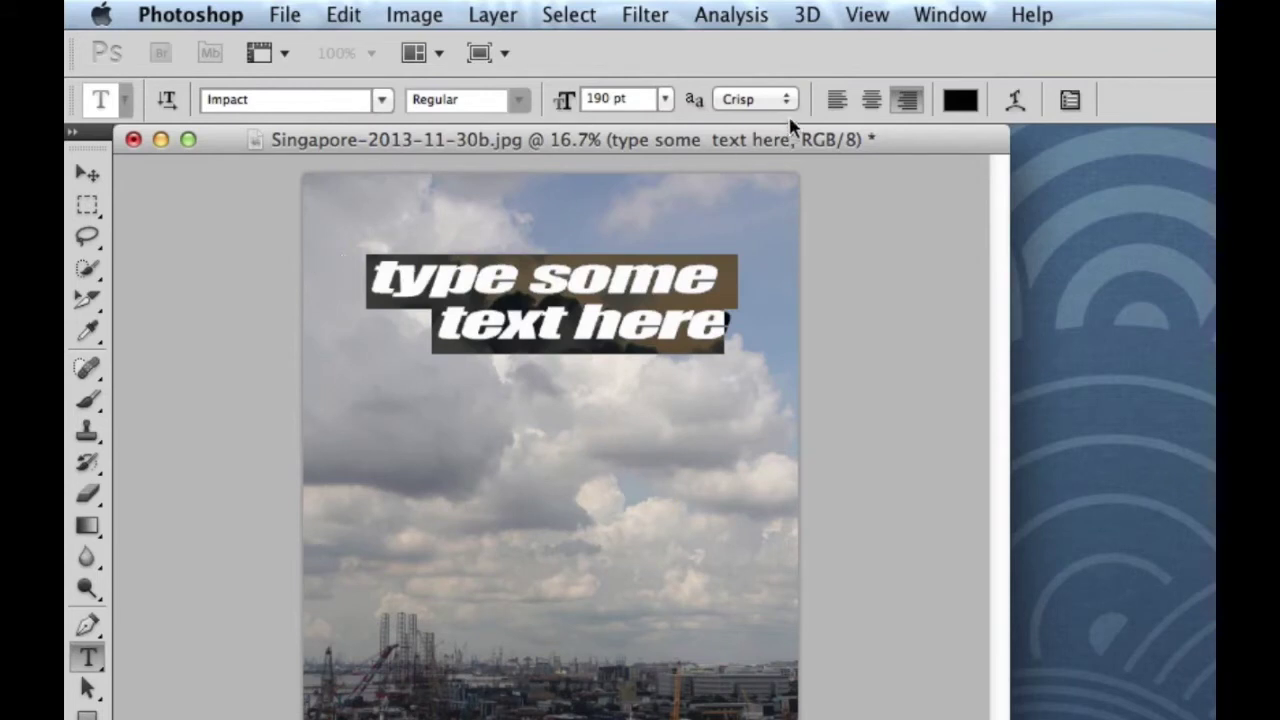
{"action": "left_click", "coordinate": [871, 99]}
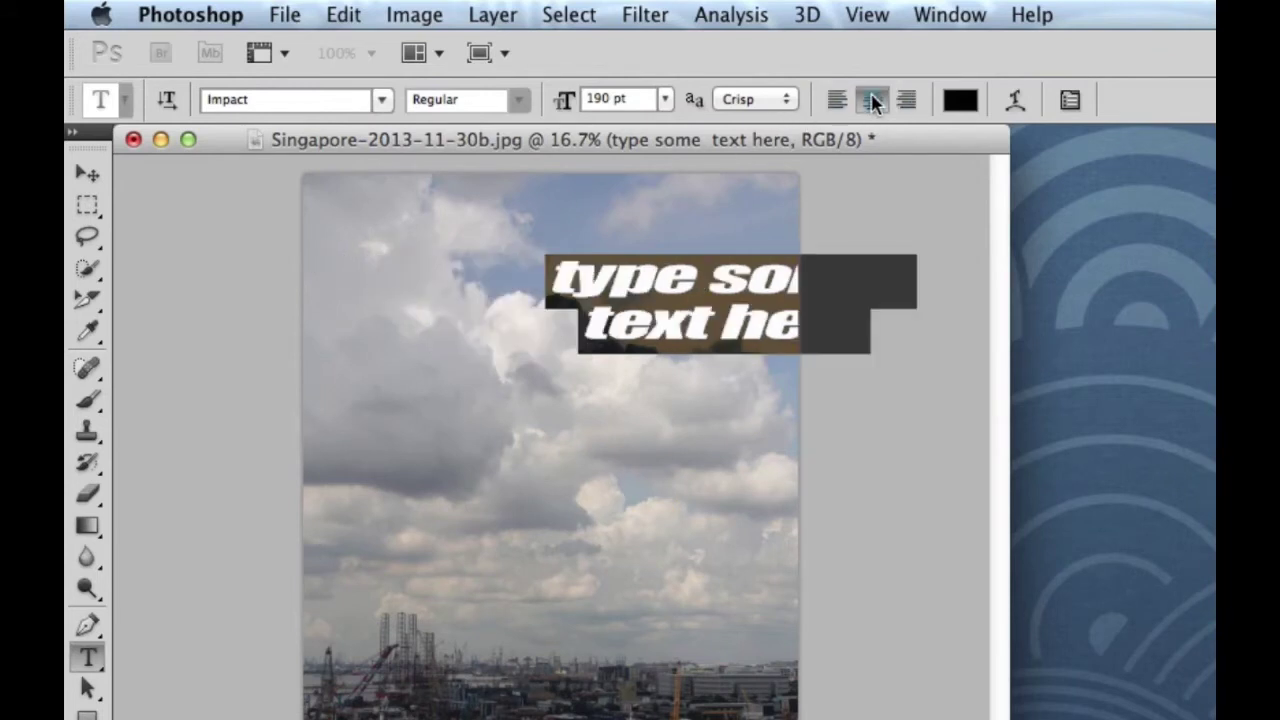
{"action": "left_click", "coordinate": [86, 174]}
{"action": "left_click_drag", "start_coordinate": [478, 280], "coordinate": [423, 279]}
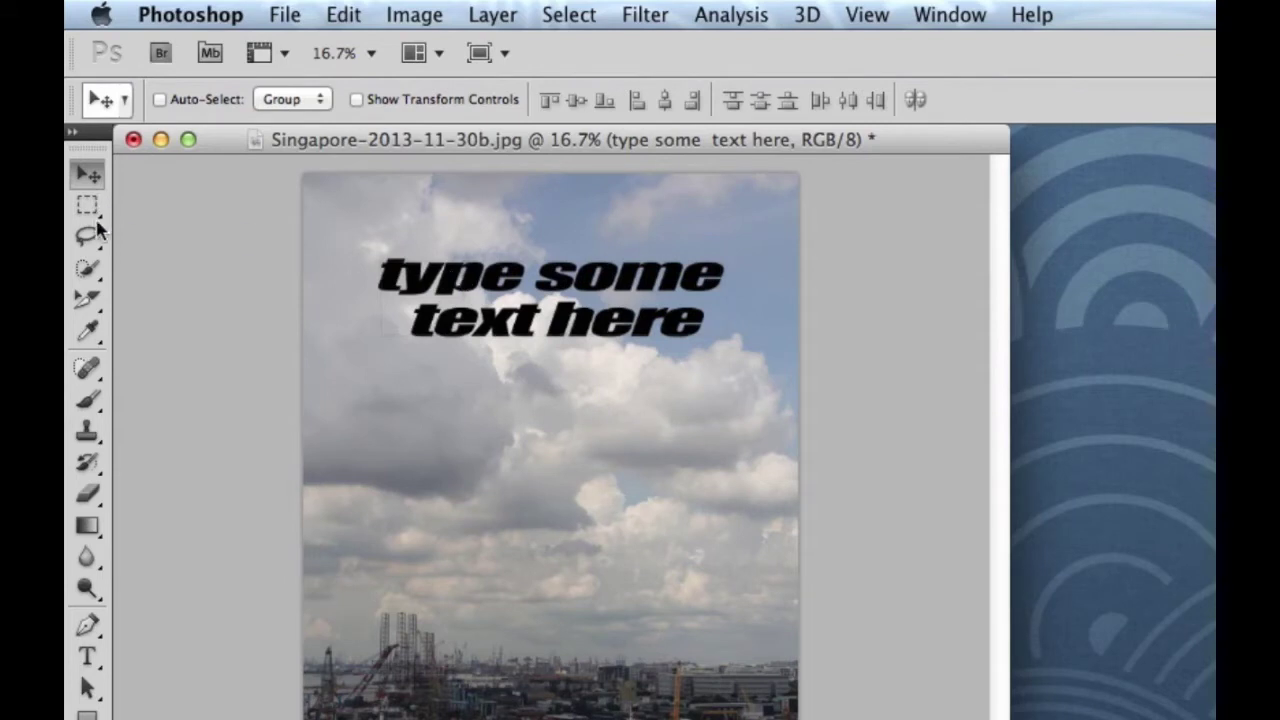
{"action": "left_click", "coordinate": [87, 657]}
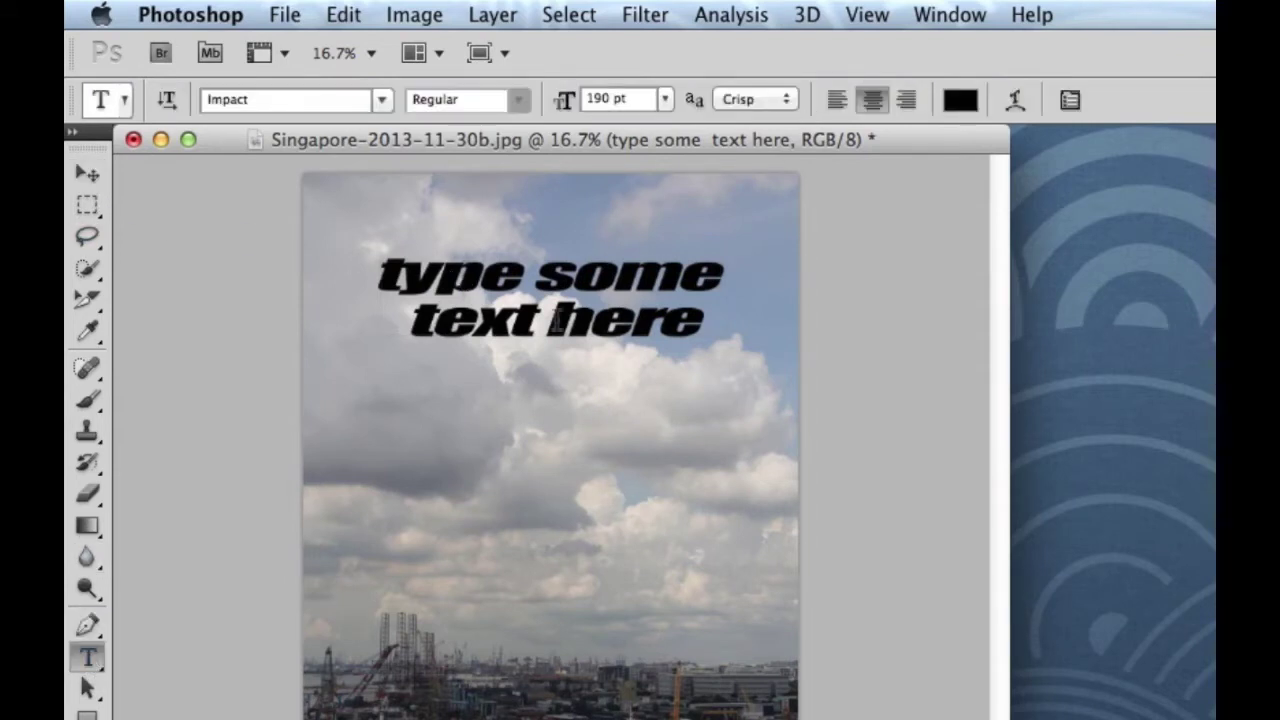
Select both heading lines, change their colour from black to red, and commit the edit.
{"action": "left_click_drag", "start_coordinate": [708, 318], "coordinate": [311, 237]}
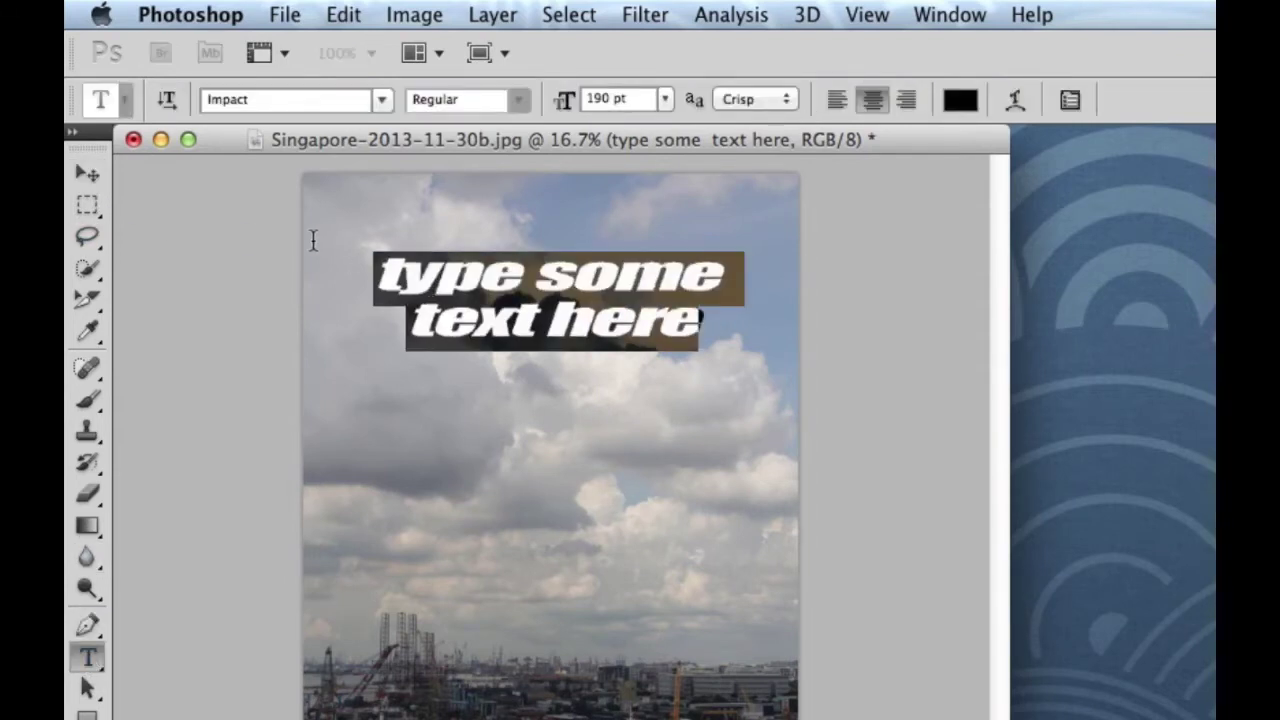
{"action": "left_click", "coordinate": [960, 100]}
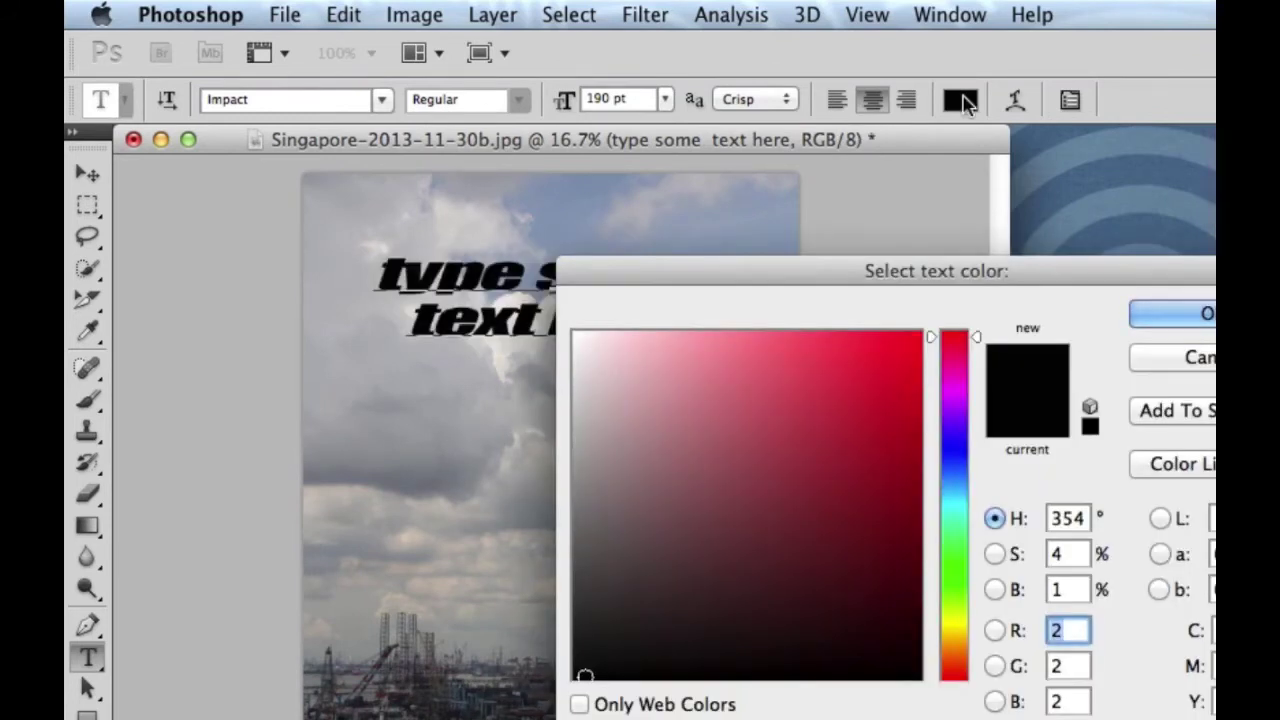
{"action": "left_click", "coordinate": [822, 365]}
{"action": "left_click", "coordinate": [854, 357]}
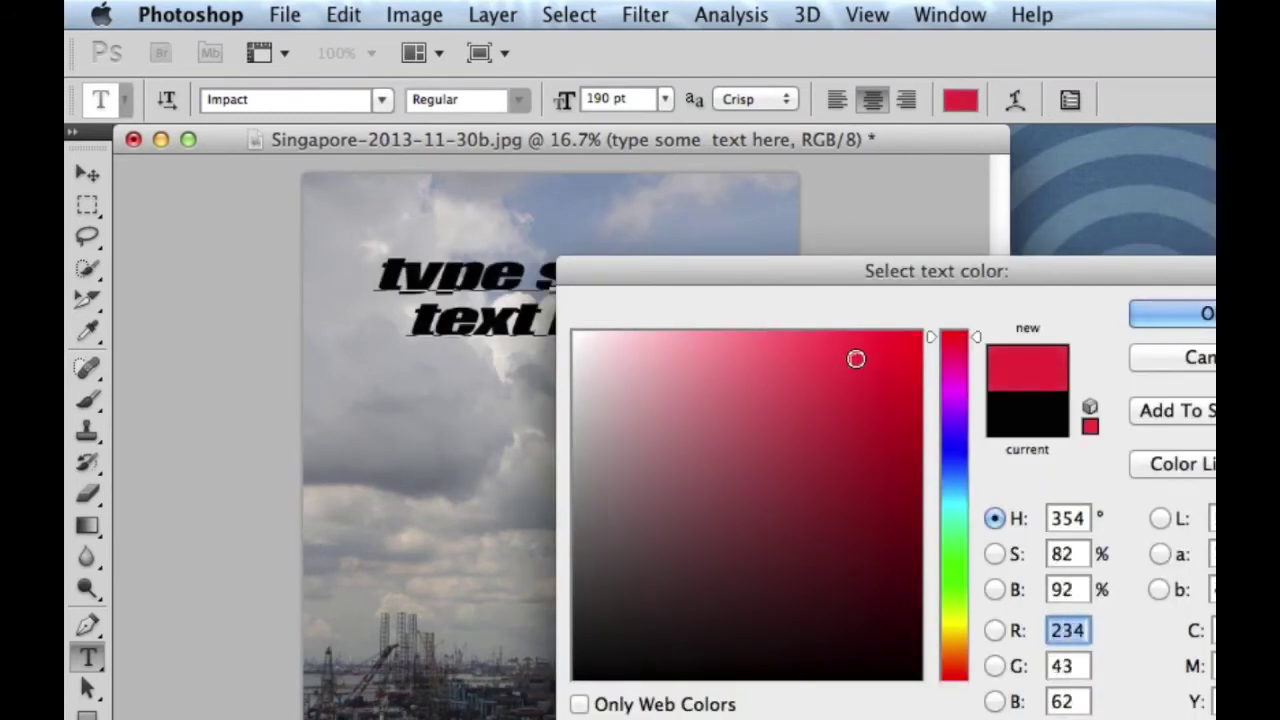
{"action": "key", "text": "Return"}
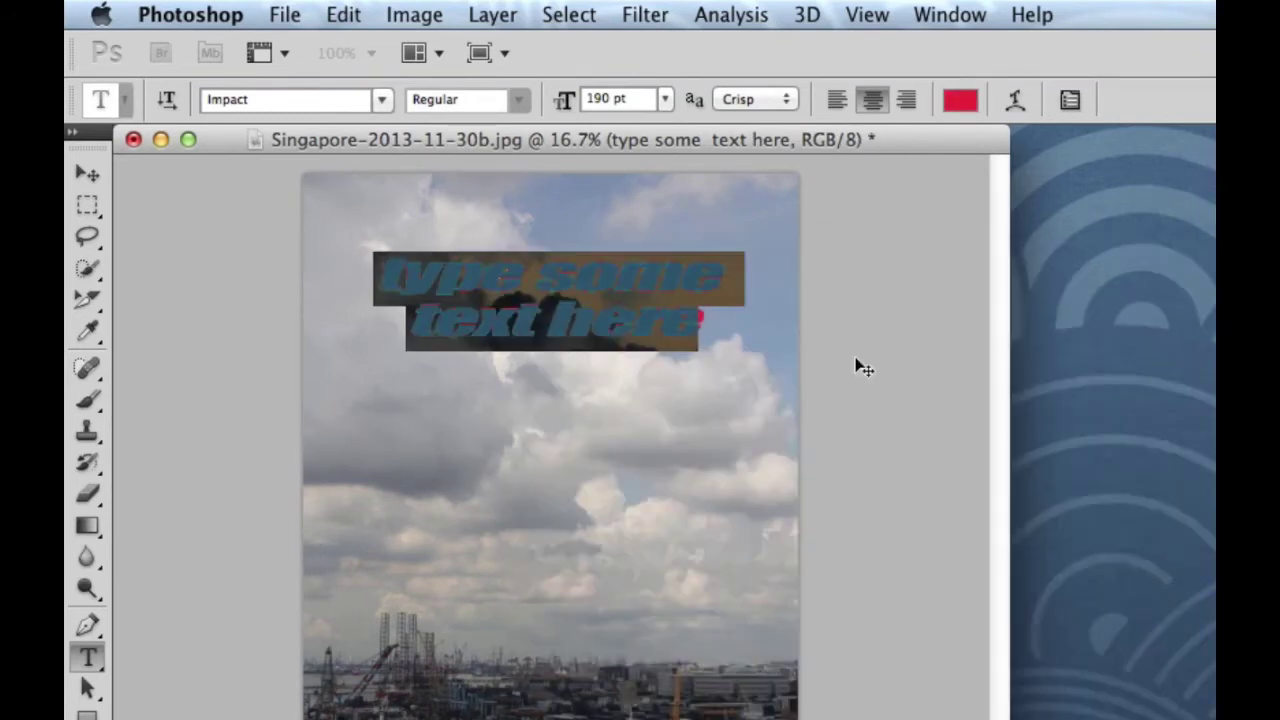
{"action": "left_click", "coordinate": [87, 173]}
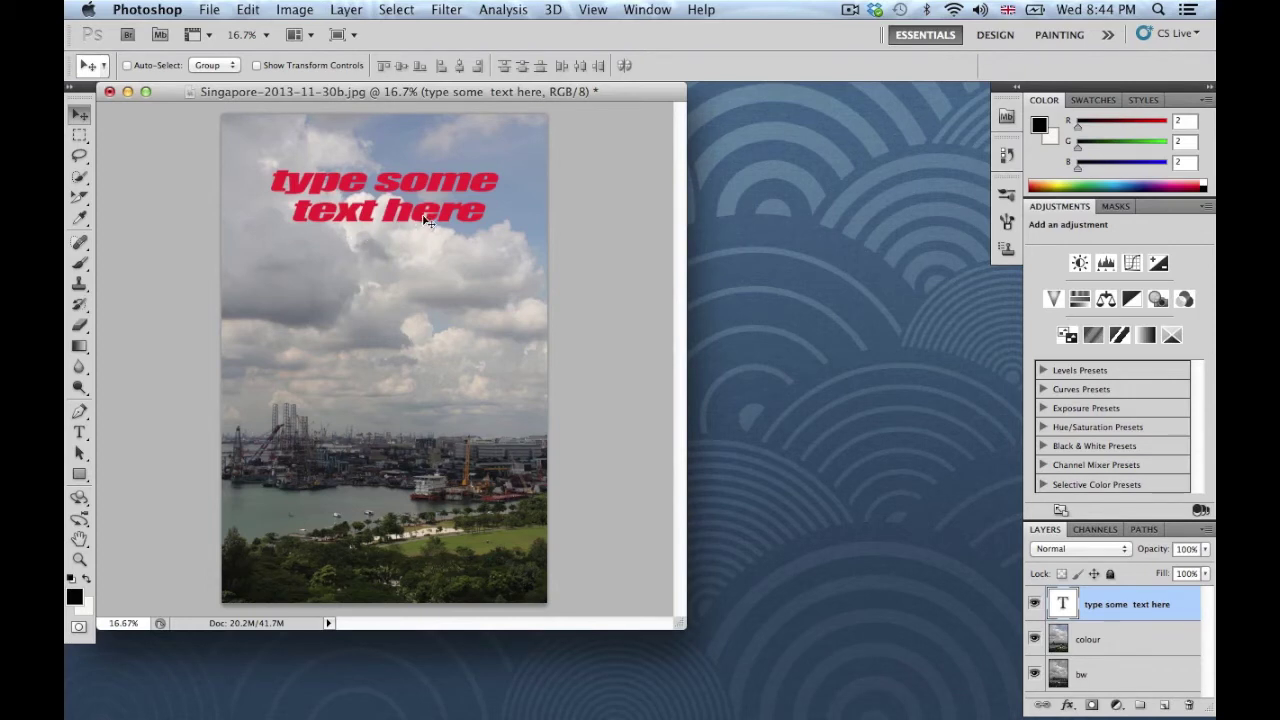
{"action": "left_click", "coordinate": [79, 430]}
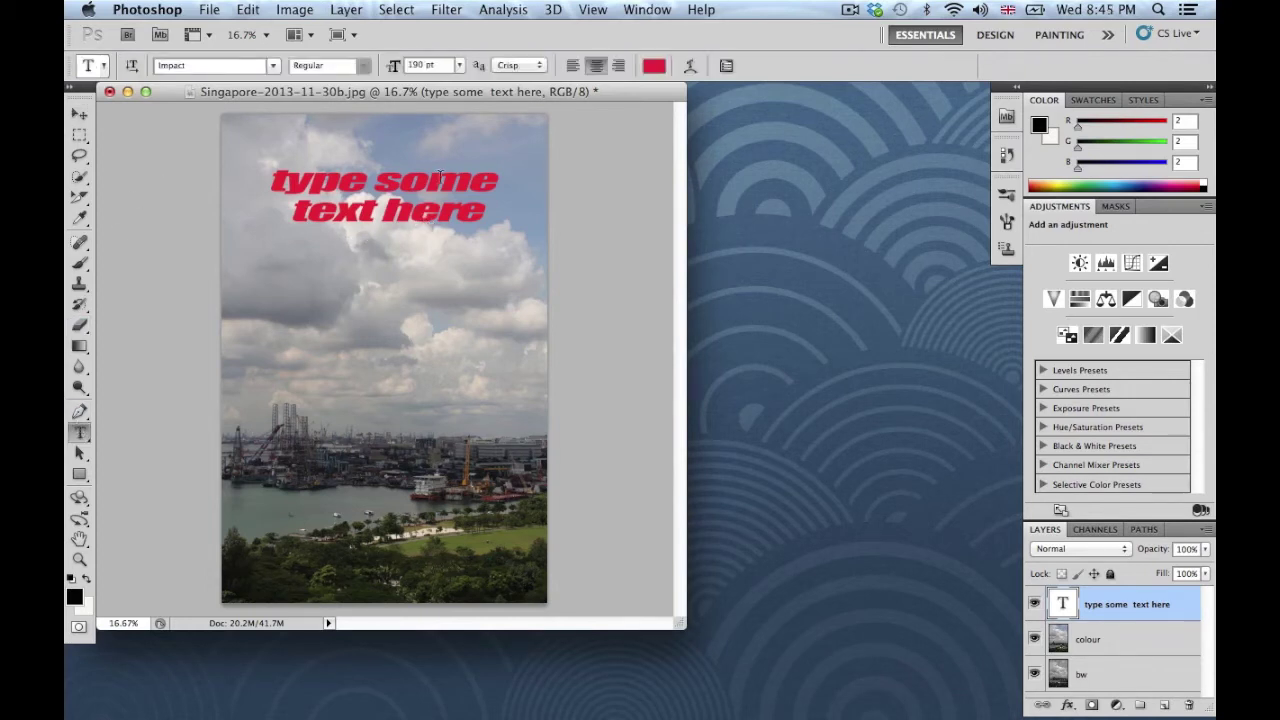
{"action": "left_click", "coordinate": [443, 211]}
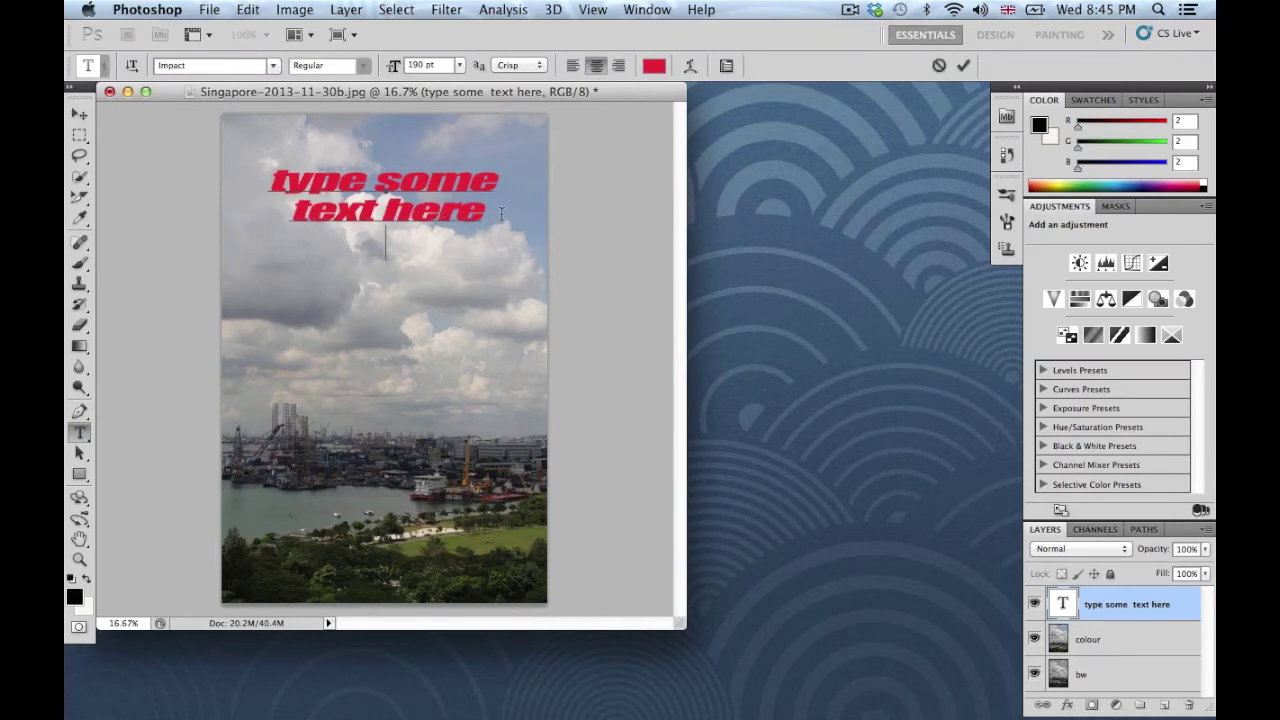
{"action": "key", "text": "Return"}
{"action": "type", "text": "khhjh"}
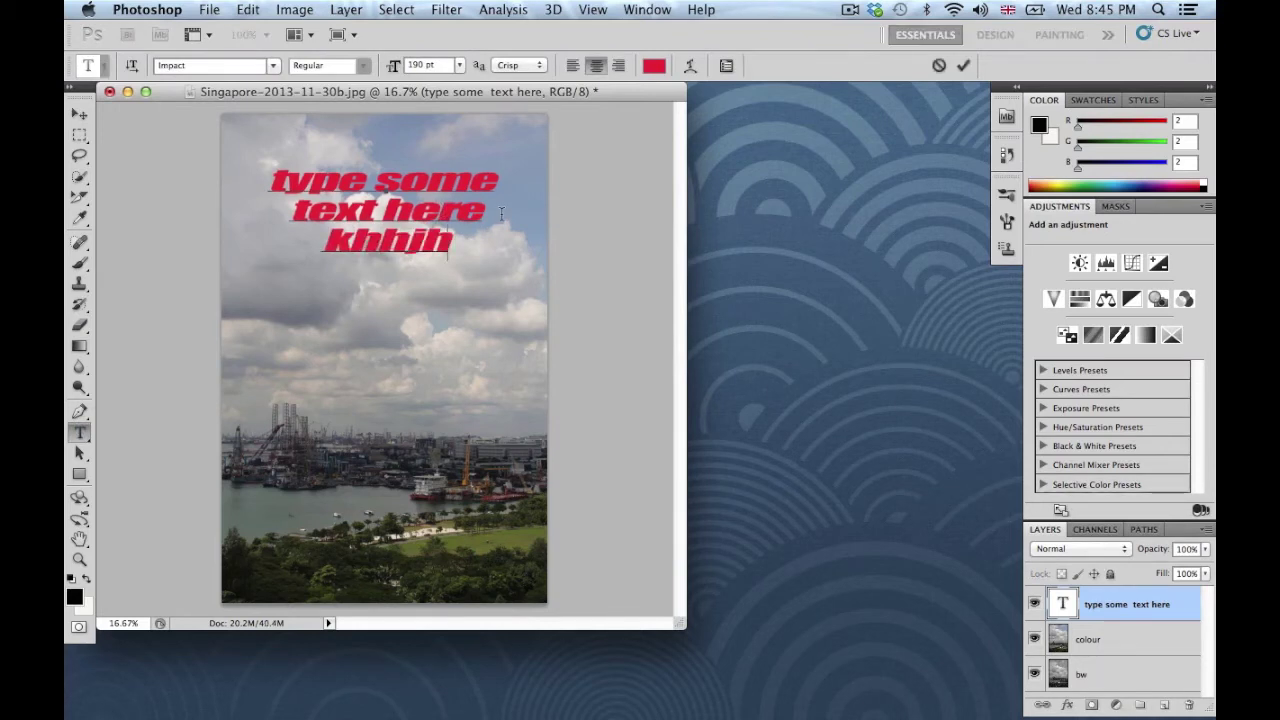
{"action": "key", "text": "BackSpace"}
{"action": "key", "text": "BackSpace"}
{"action": "key", "text": "BackSpace"}
{"action": "key", "text": "BackSpace"}
{"action": "key", "text": "BackSpace"}
{"action": "key", "text": "BackSpace"}
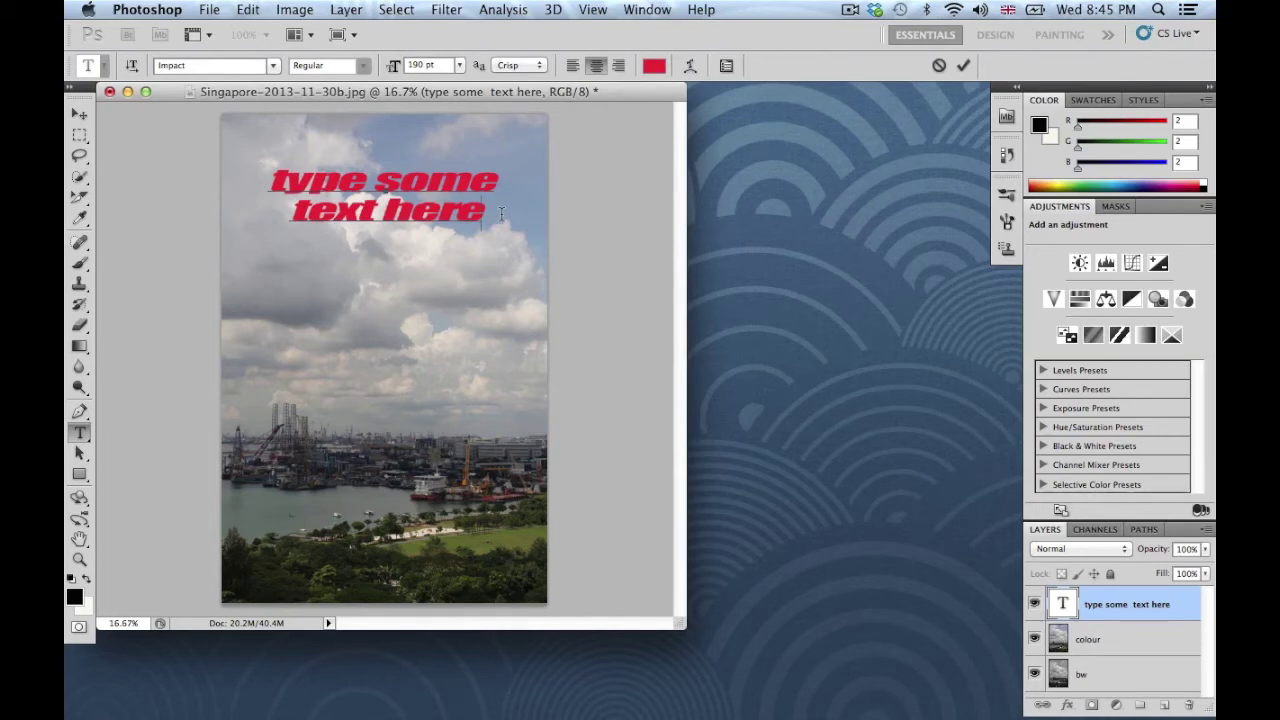
{"action": "key", "text": "super+Return"}
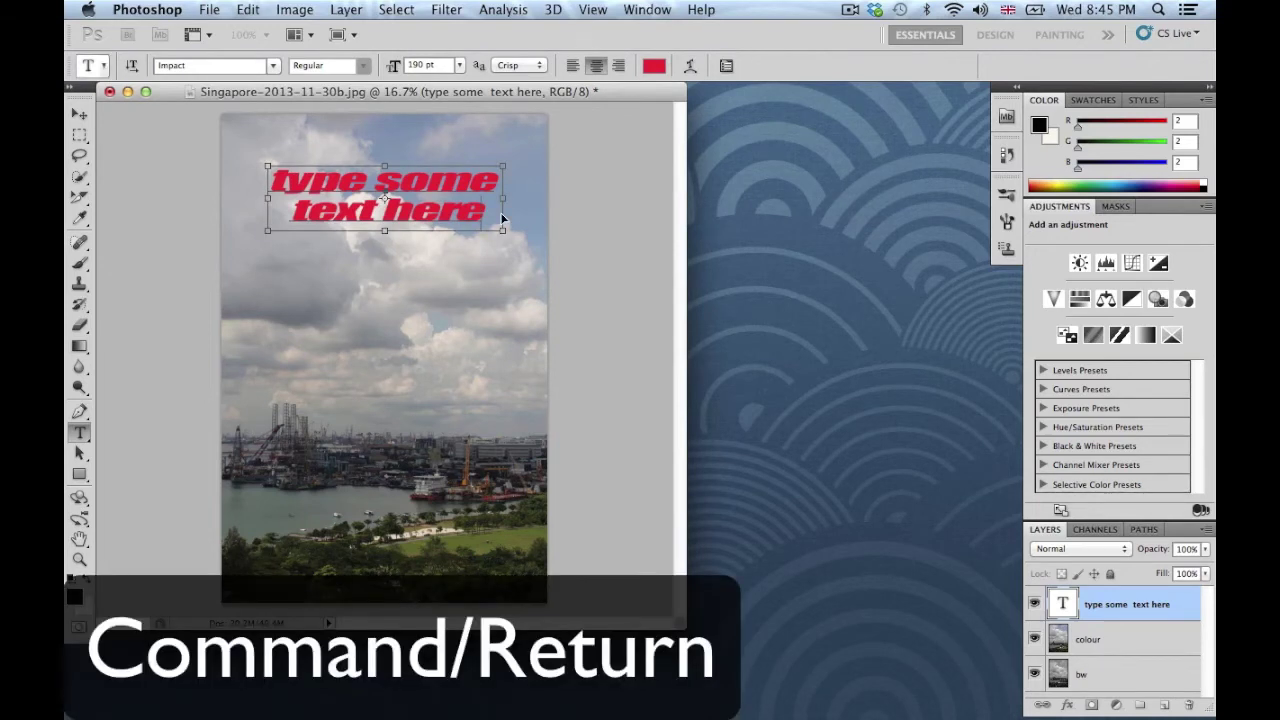
{"action": "key", "text": "super+Return"}
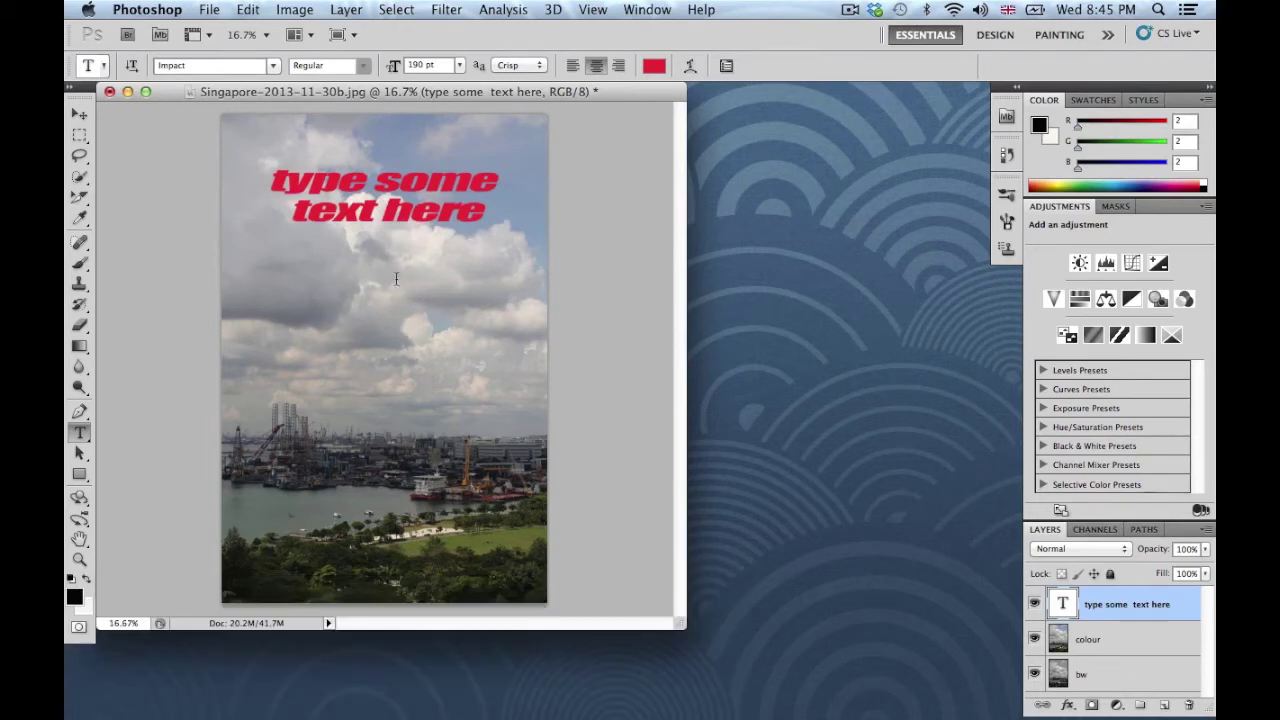
Type a new red text line 'hghghgh' on the sky and move it under the heading.
{"action": "left_click", "coordinate": [299, 352]}
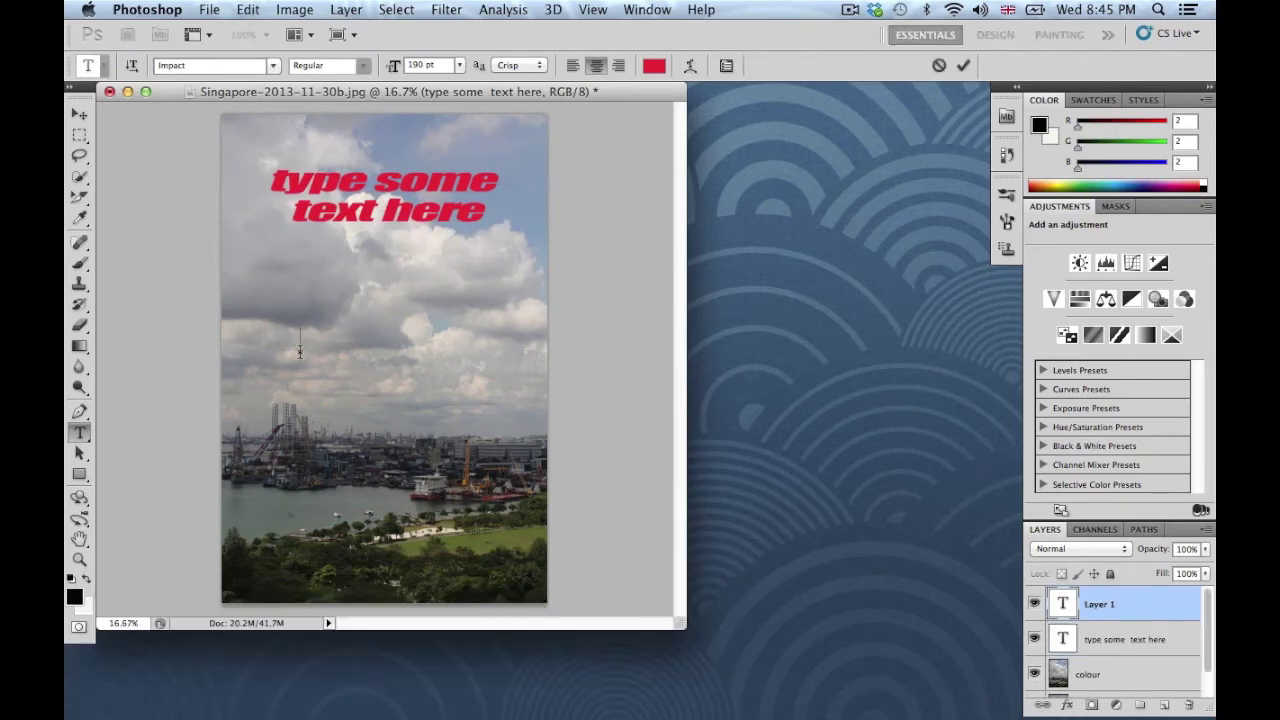
{"action": "type", "text": "hghghghgh"}
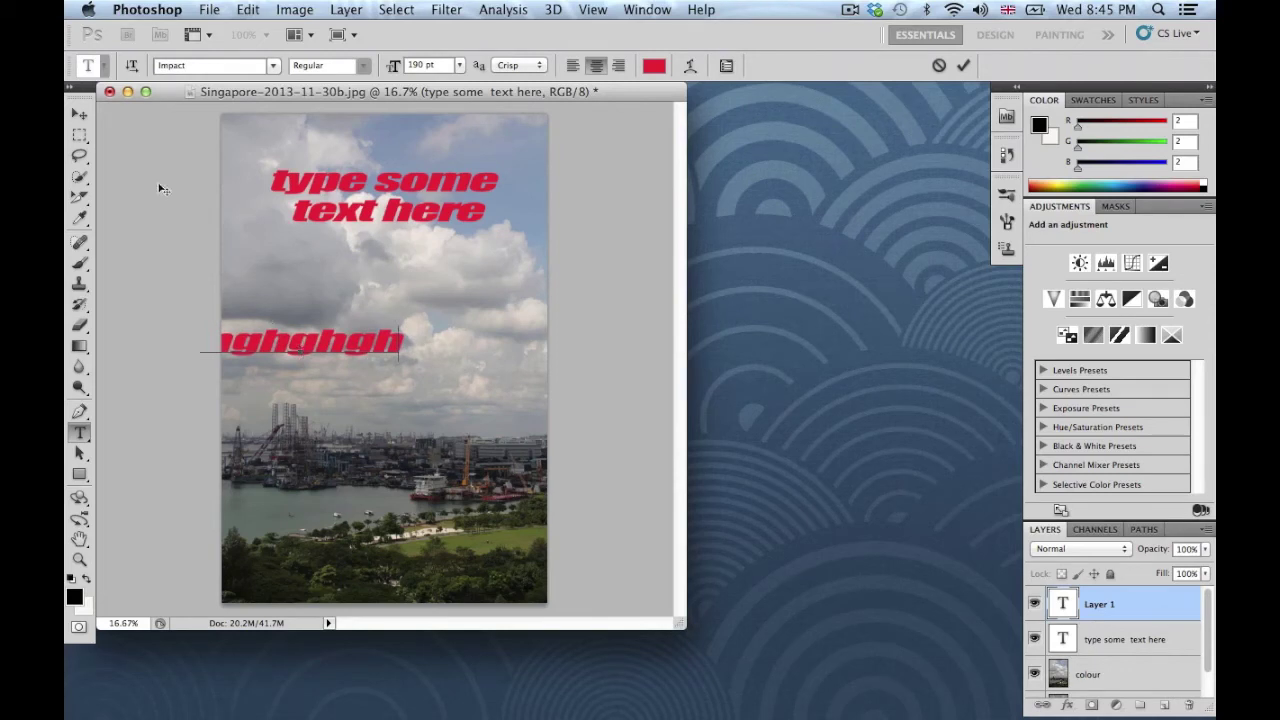
{"action": "left_click", "coordinate": [80, 113]}
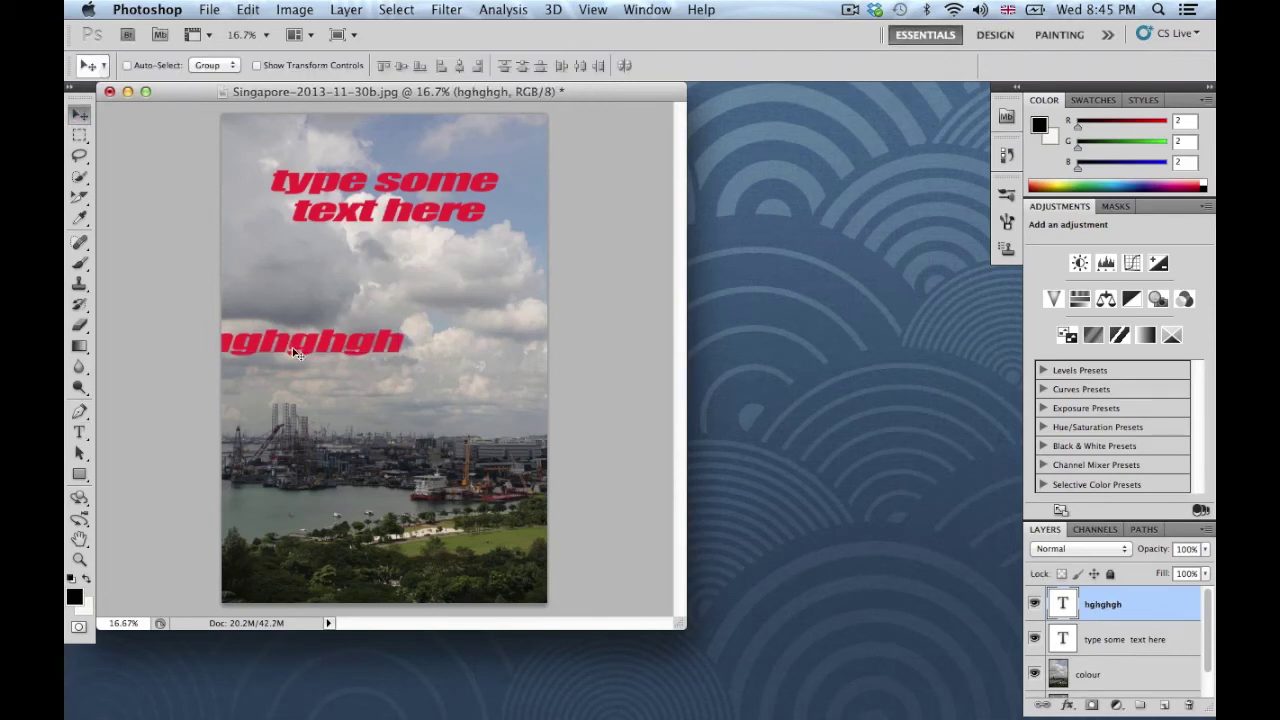
{"action": "left_click_drag", "start_coordinate": [291, 350], "coordinate": [378, 252]}
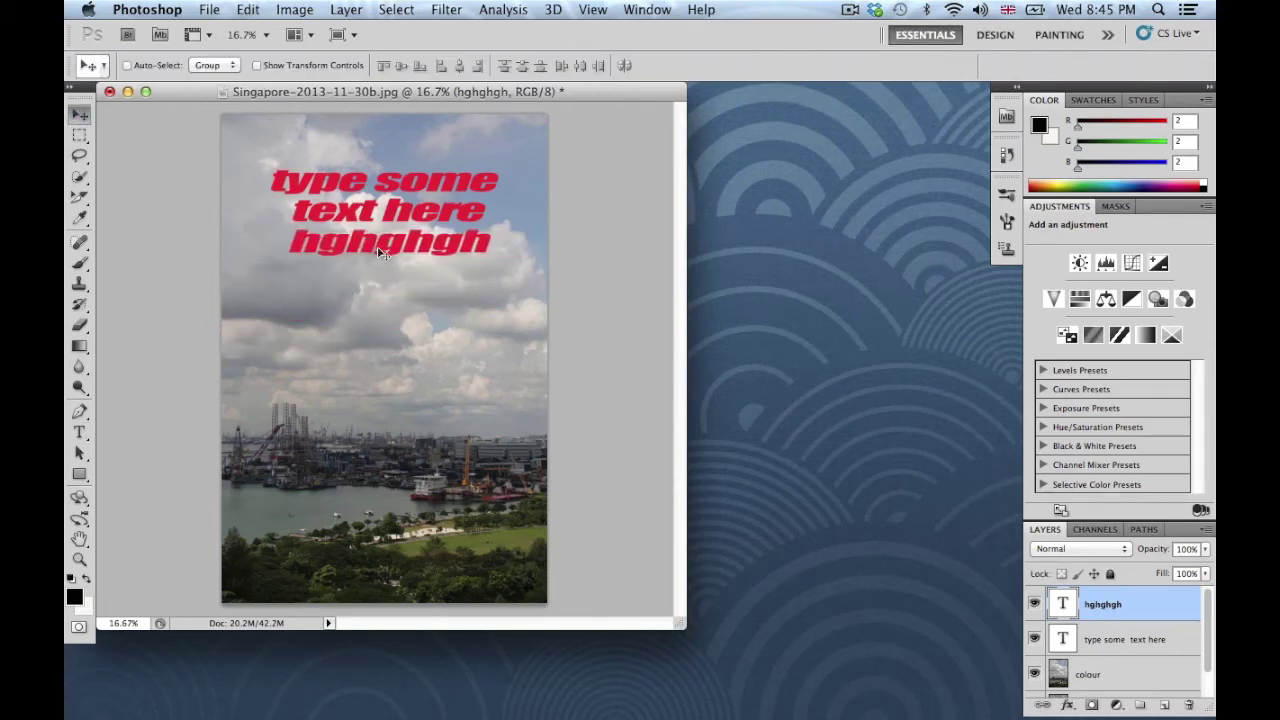
Shrink the hghghgh text to about 140 pt and drag it down just above the skyline.
{"action": "left_click", "coordinate": [80, 433]}
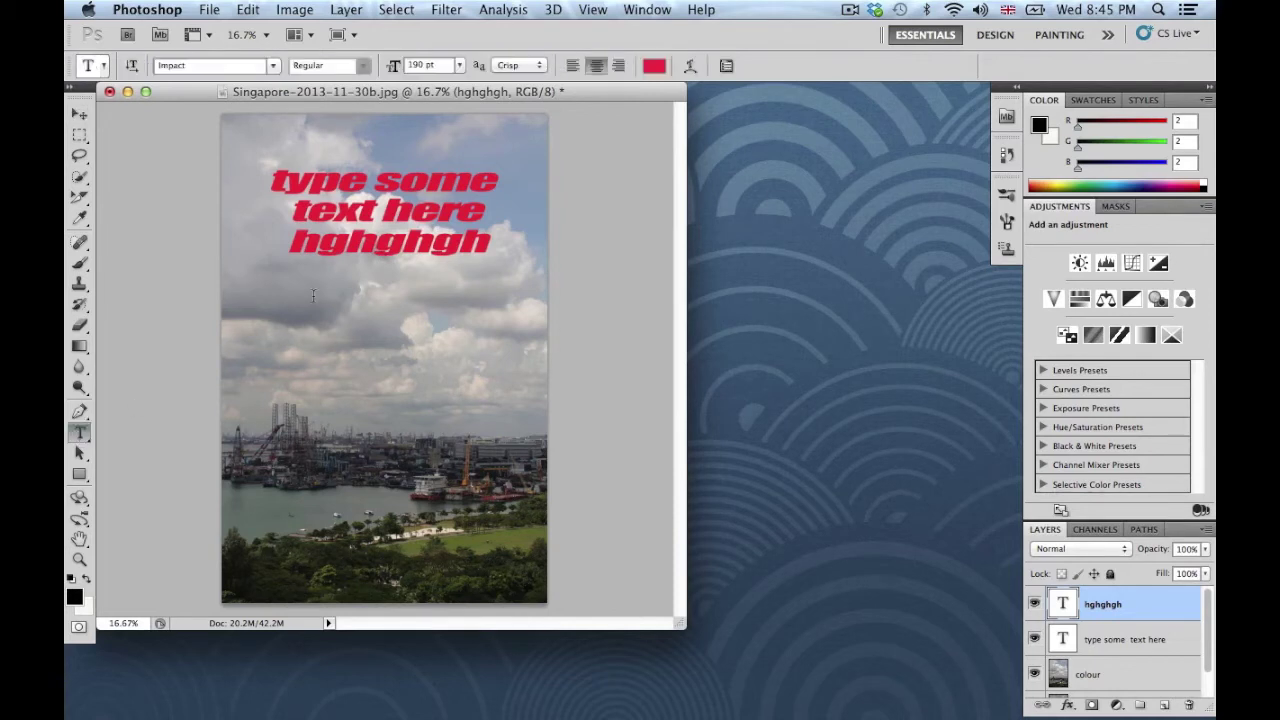
{"action": "double_click", "coordinate": [385, 241]}
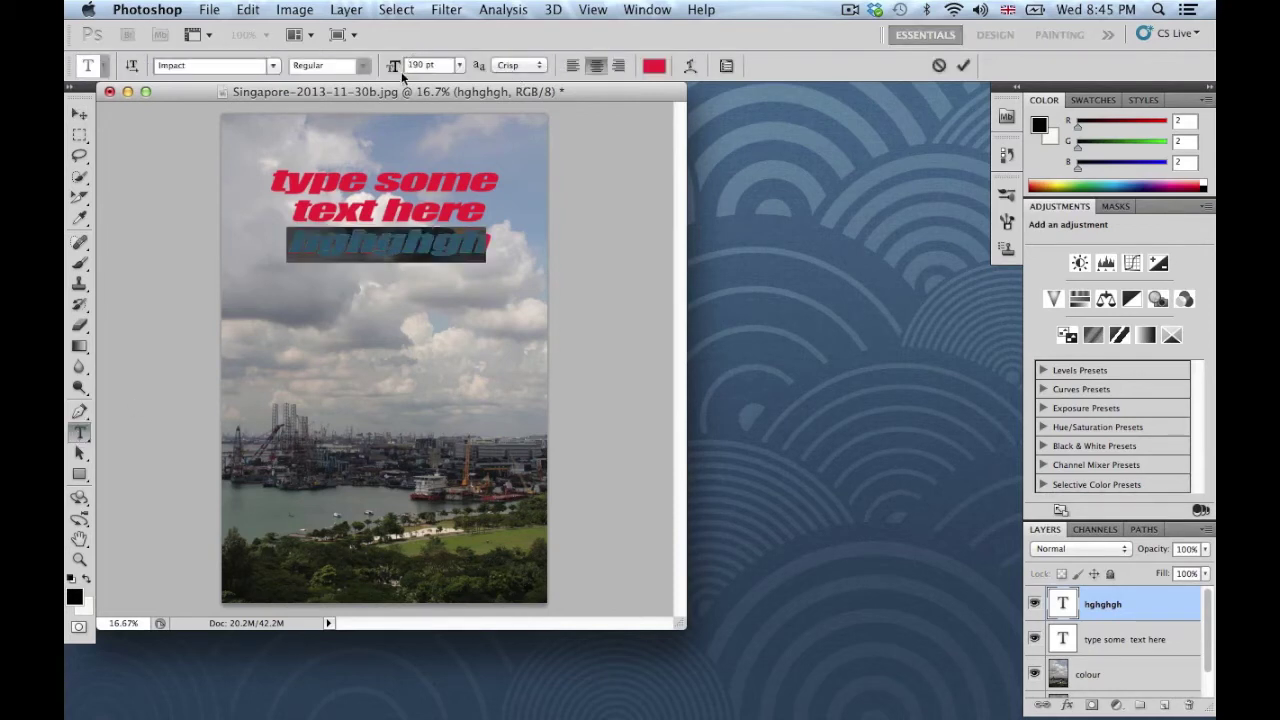
{"action": "left_click_drag", "start_coordinate": [394, 68], "coordinate": [349, 70]}
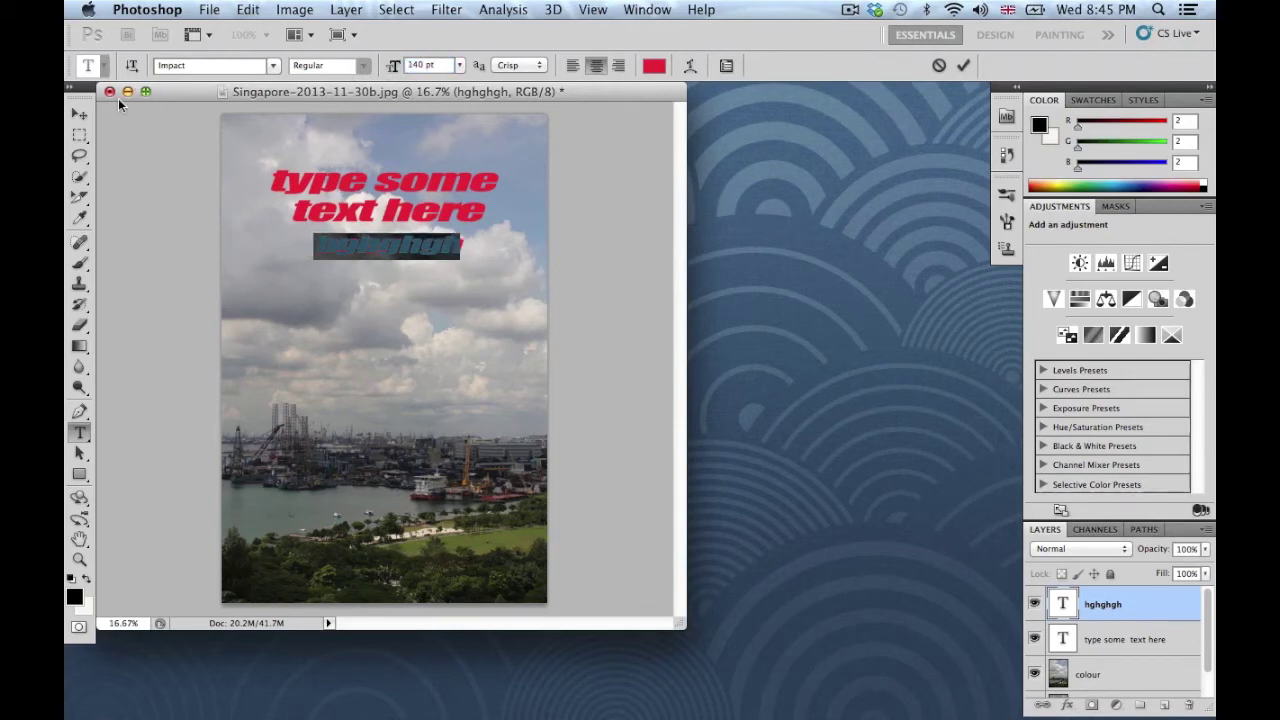
{"action": "left_click", "coordinate": [80, 113]}
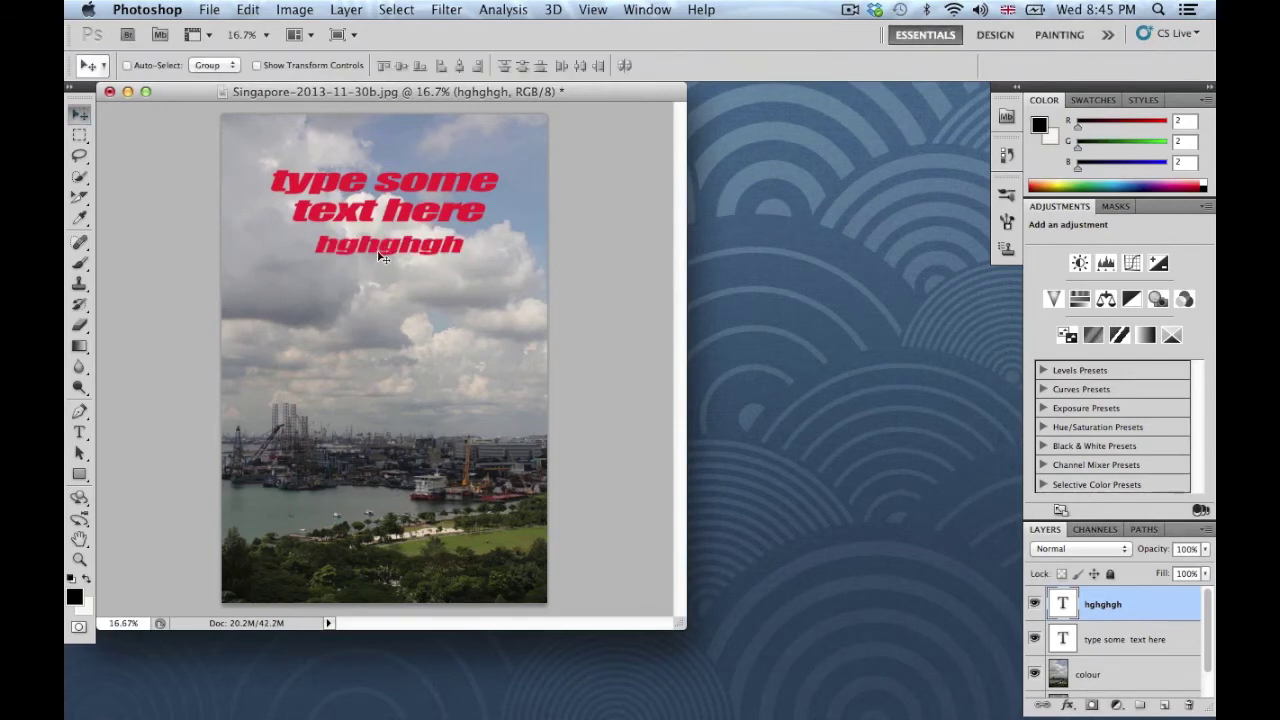
{"action": "left_click_drag", "start_coordinate": [383, 258], "coordinate": [378, 414]}
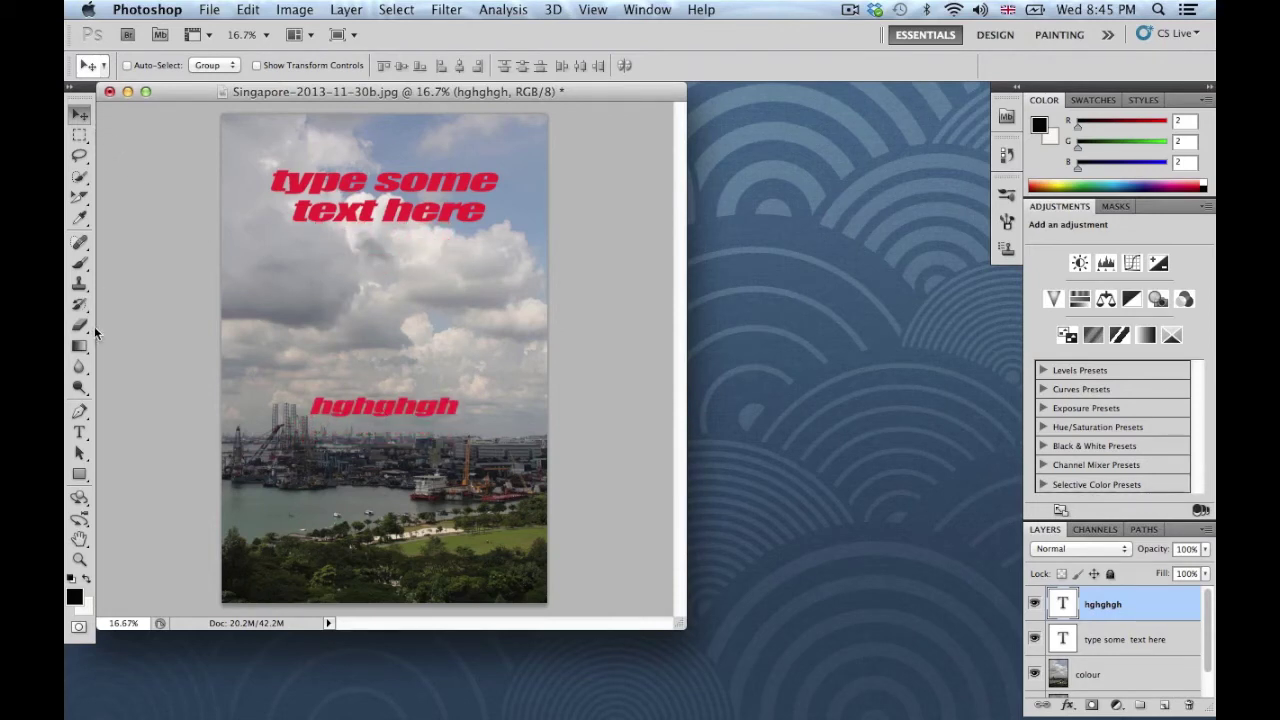
{"action": "left_click", "coordinate": [80, 433]}
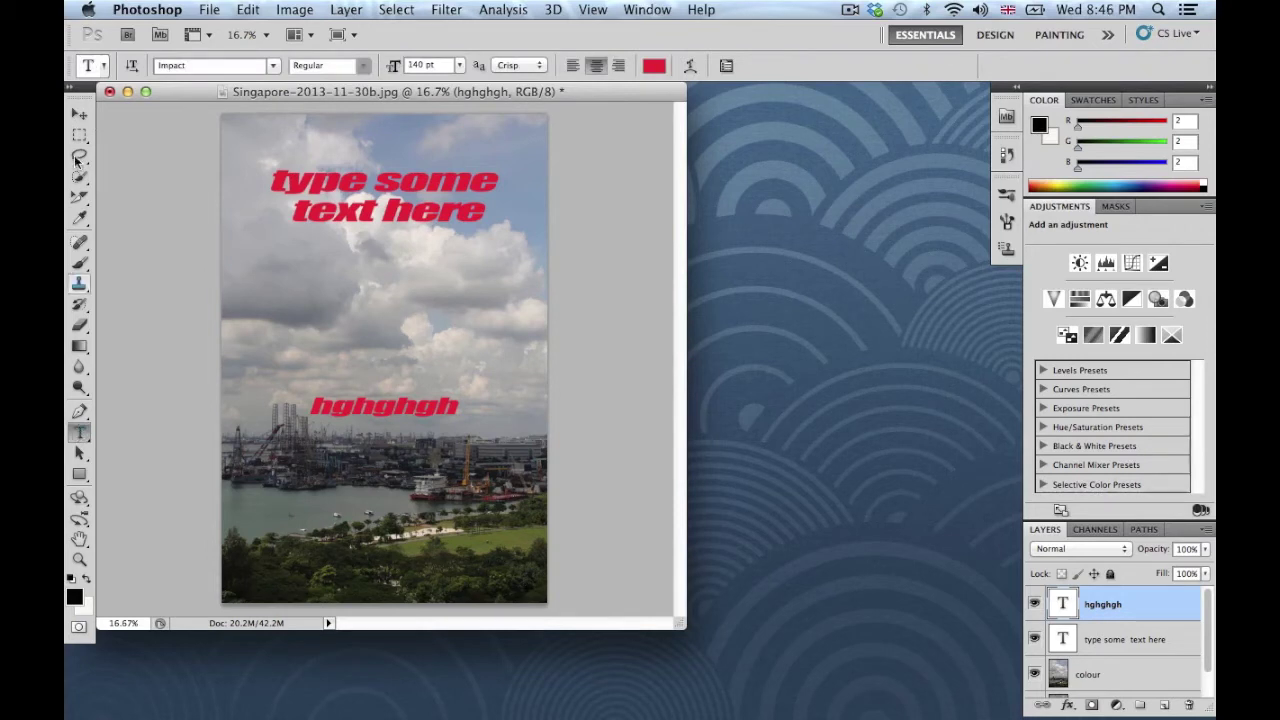
{"action": "left_click", "coordinate": [81, 114]}
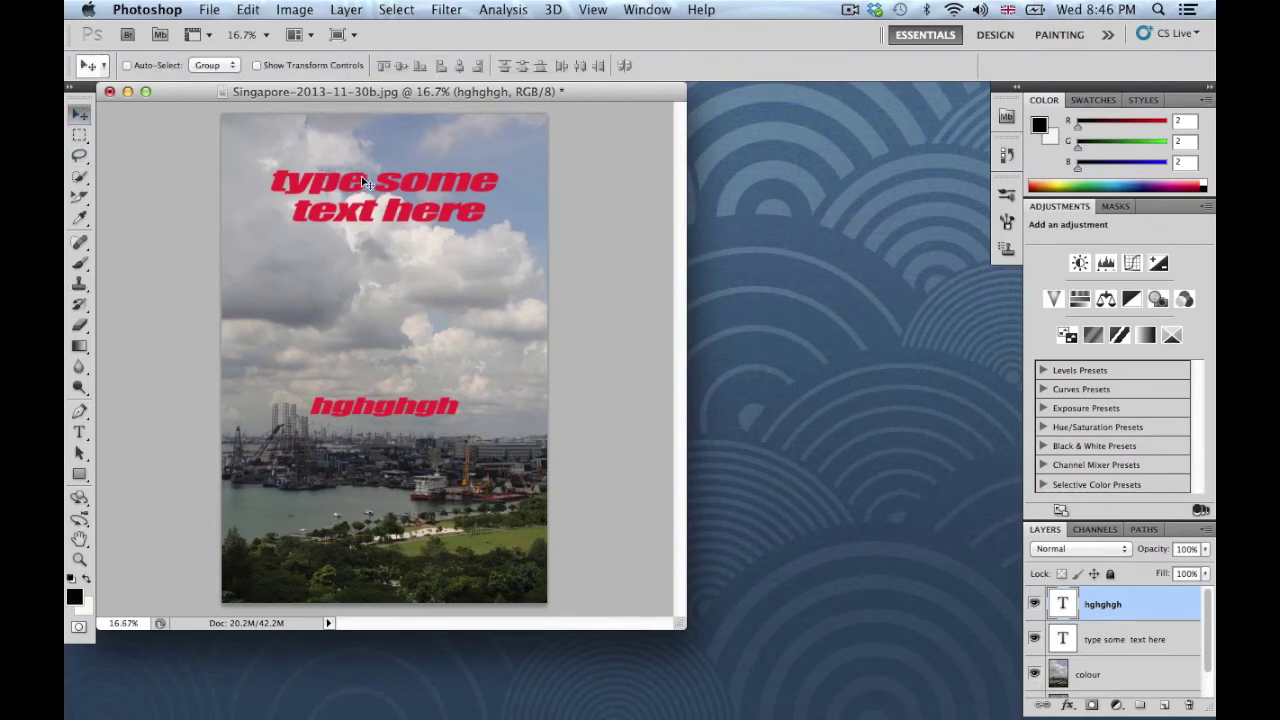
{"action": "left_click", "coordinate": [80, 433]}
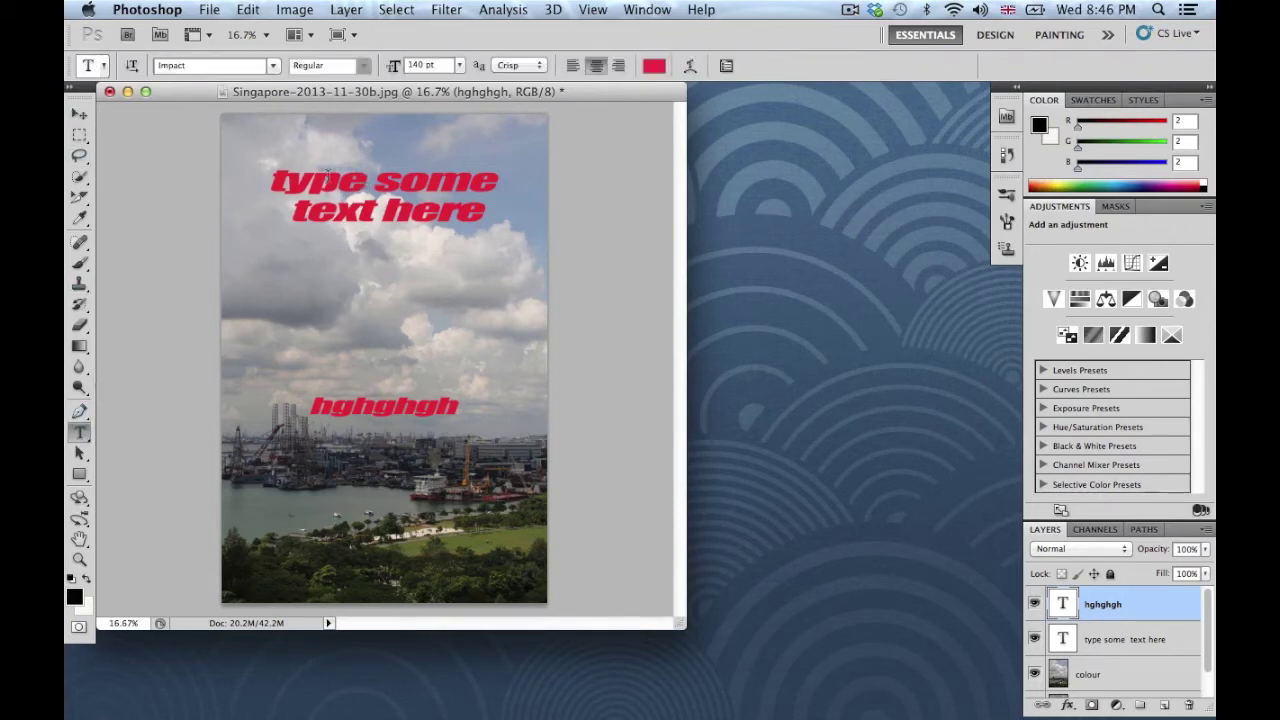
{"action": "left_click", "coordinate": [81, 114]}
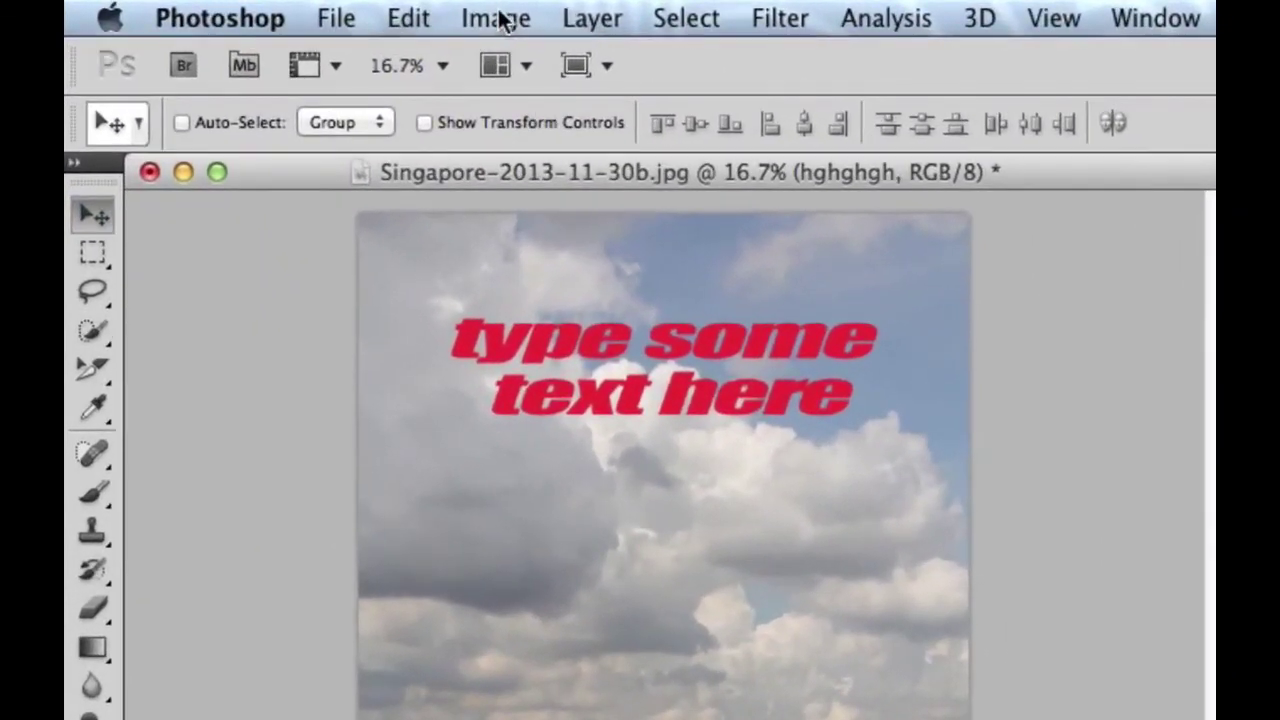
{"action": "left_click", "coordinate": [413, 20]}
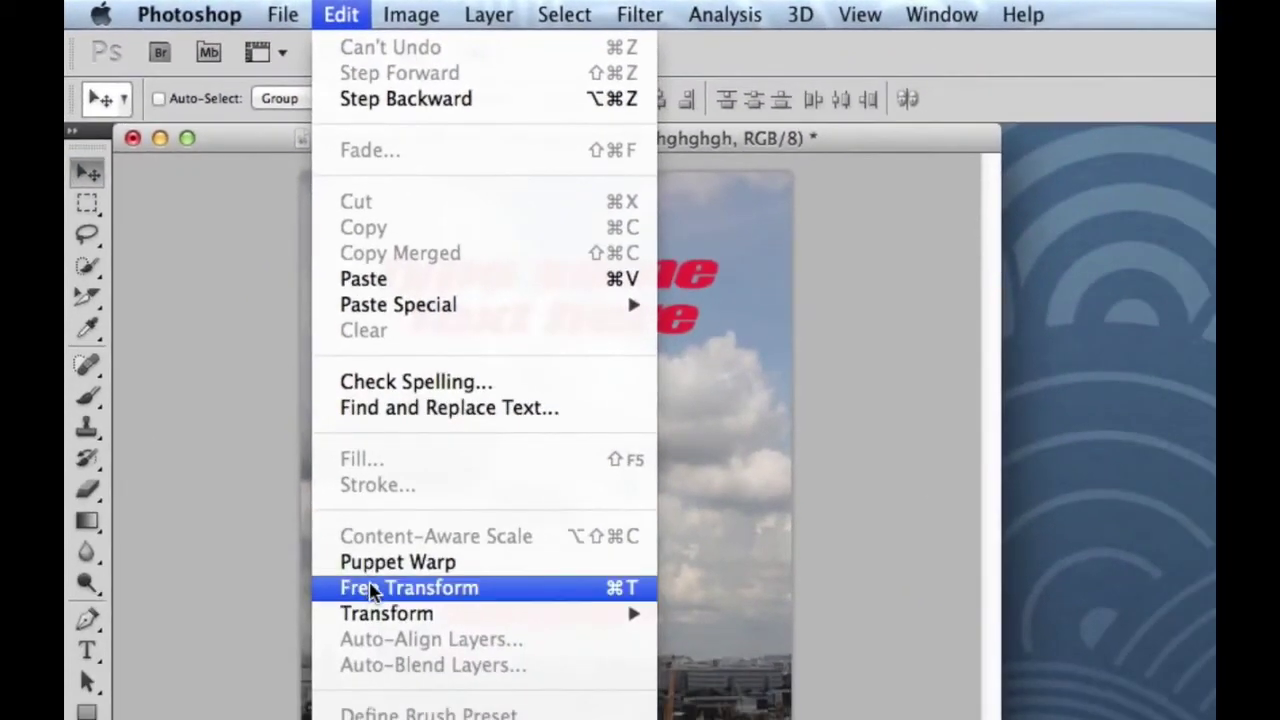
Free-transform the hghghgh text to make it much taller and wider, and apply the change.
{"action": "left_click", "coordinate": [371, 589]}
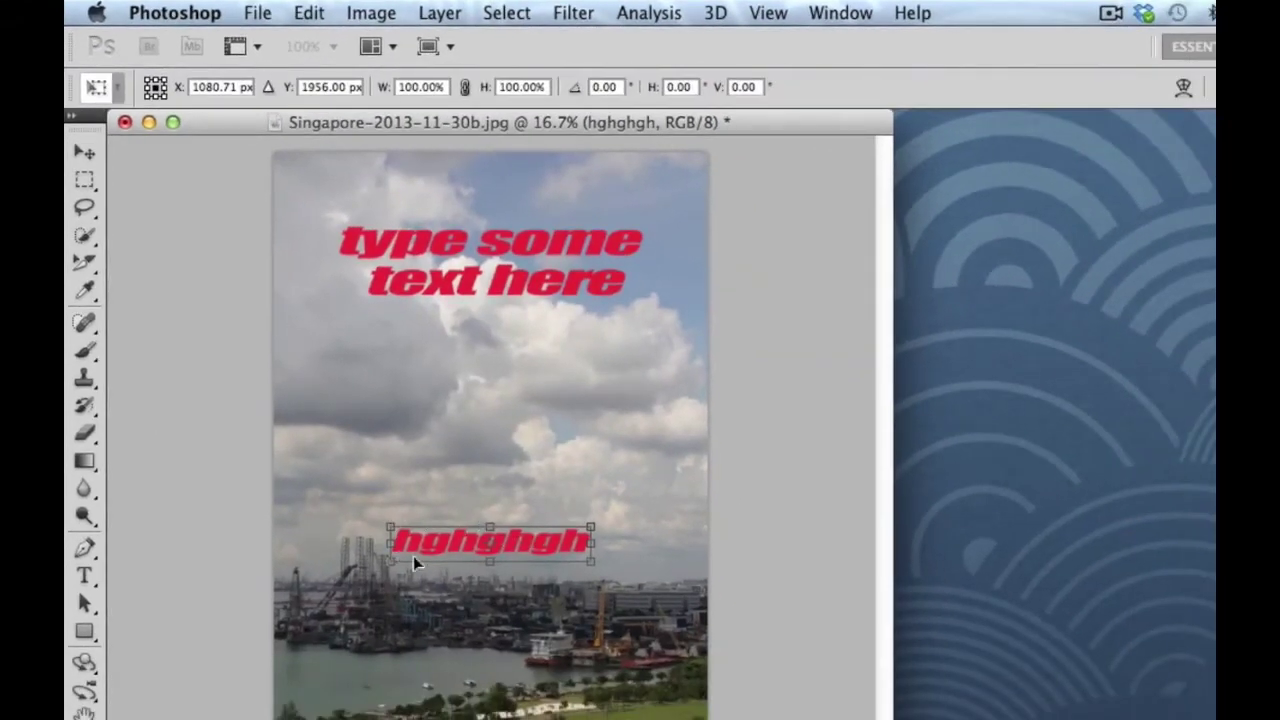
{"action": "left_click_drag", "start_coordinate": [490, 527], "coordinate": [490, 323]}
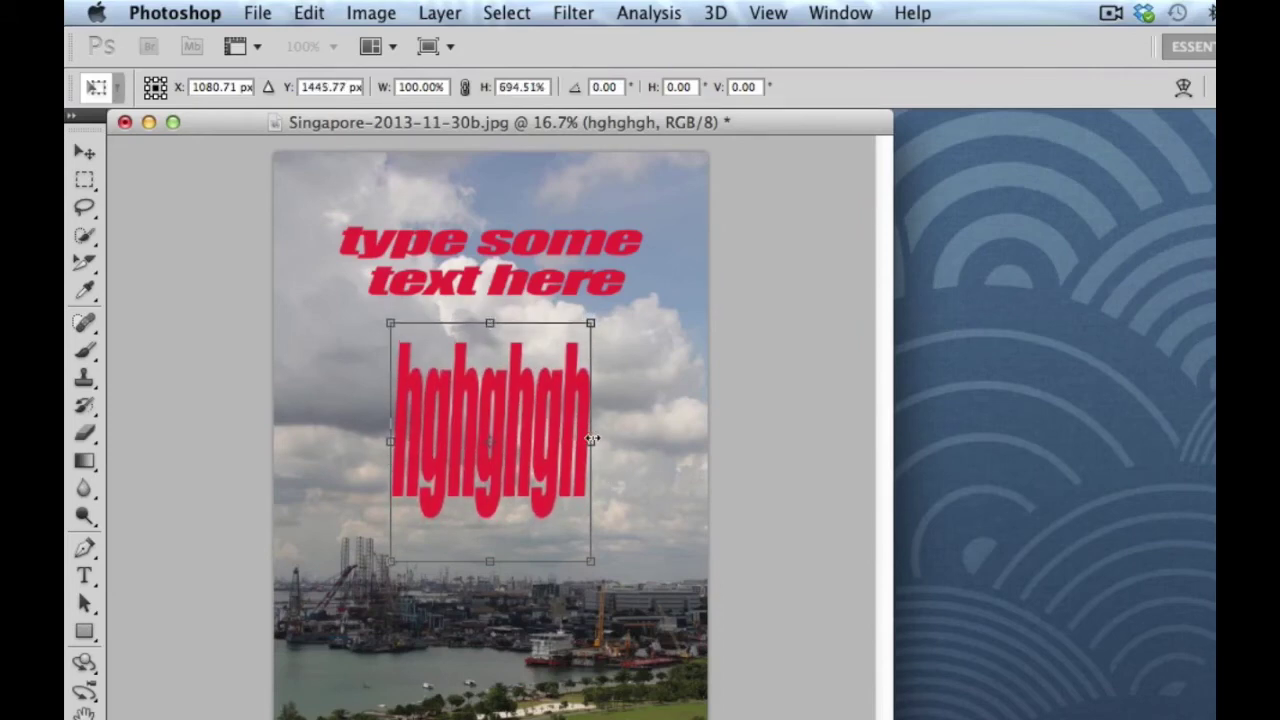
{"action": "left_click_drag", "start_coordinate": [592, 439], "coordinate": [685, 440]}
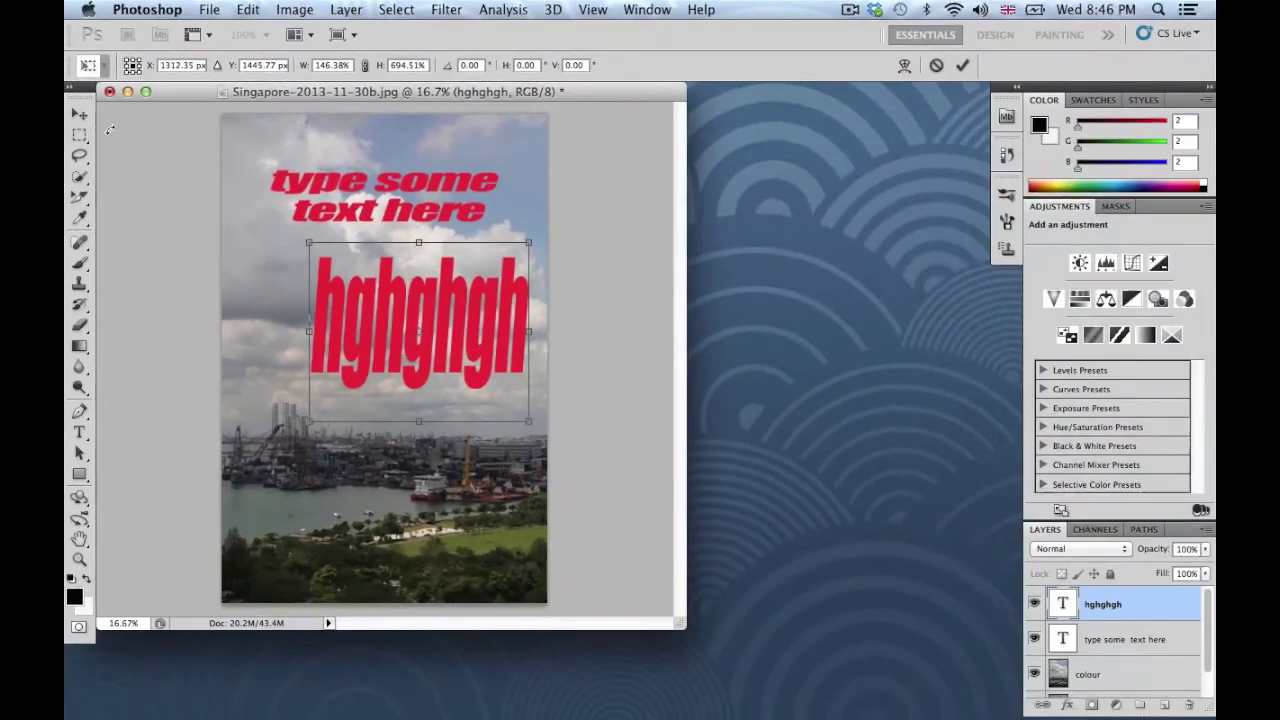
{"action": "left_click", "coordinate": [84, 151]}
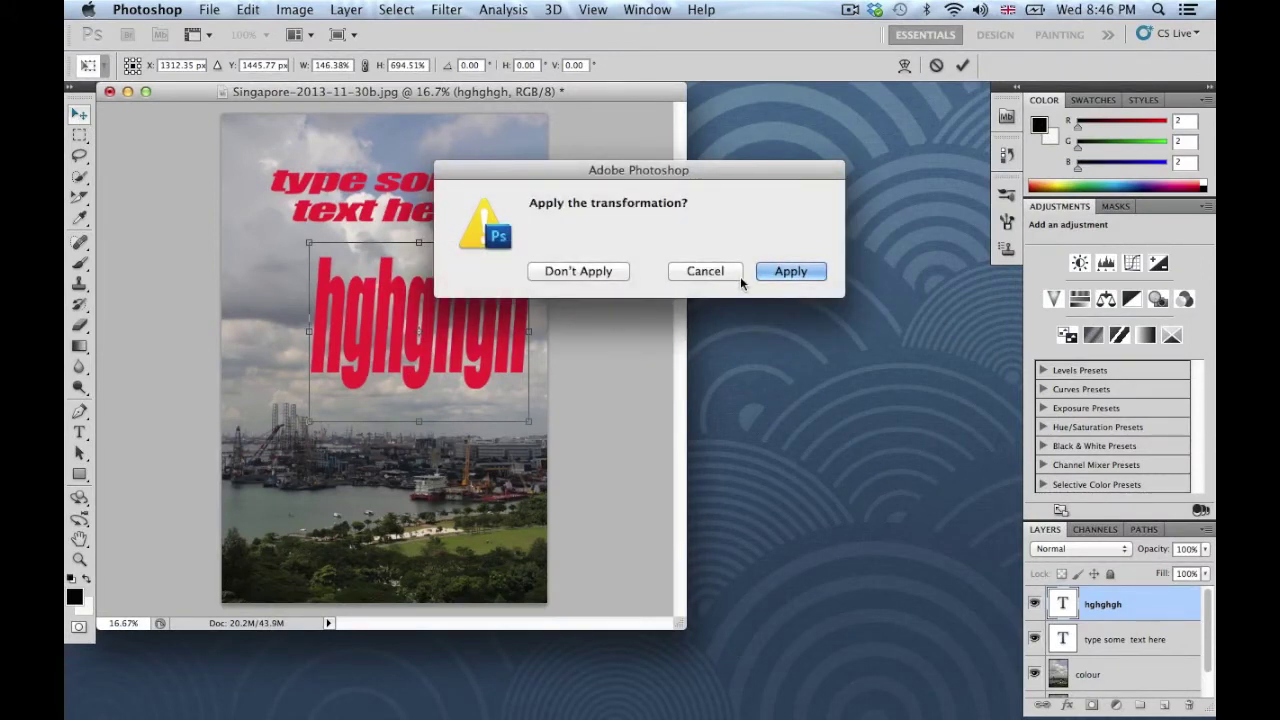
{"action": "left_click", "coordinate": [785, 273]}
Shift the hghghgh layer slightly left and down, then delete it.
{"action": "left_click_drag", "start_coordinate": [443, 305], "coordinate": [415, 333]}
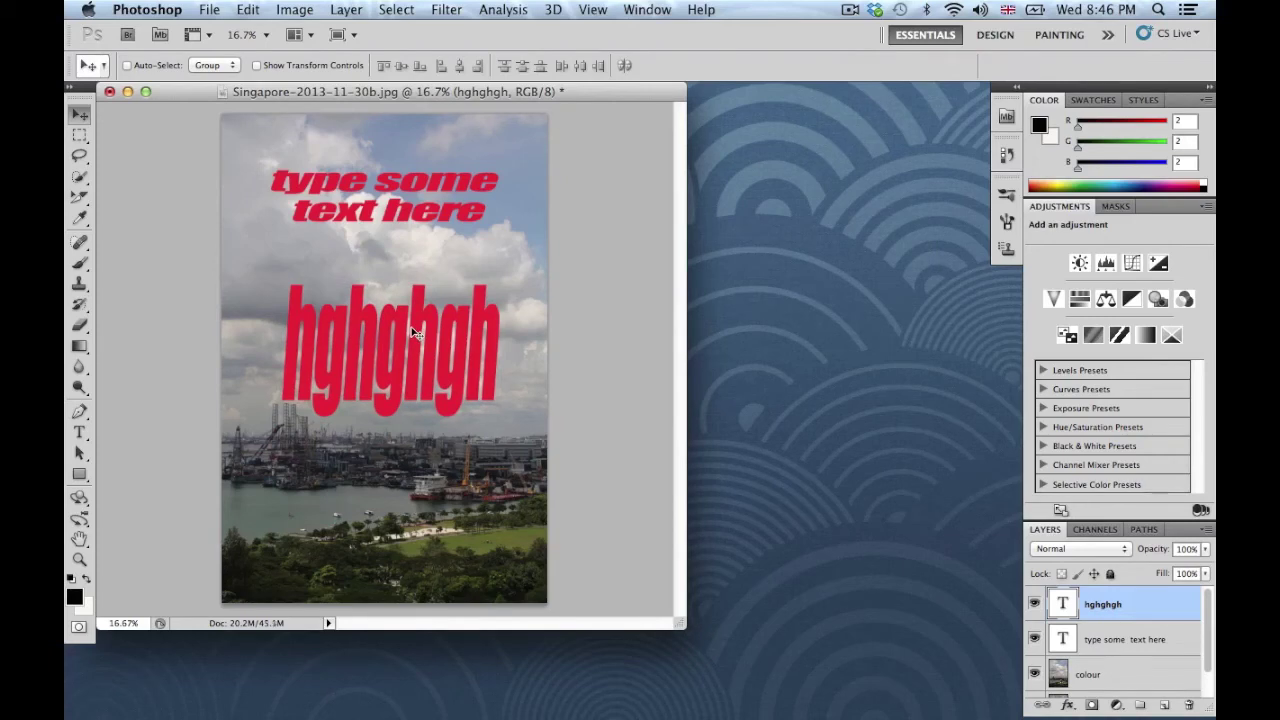
{"action": "key", "text": "BackSpace"}
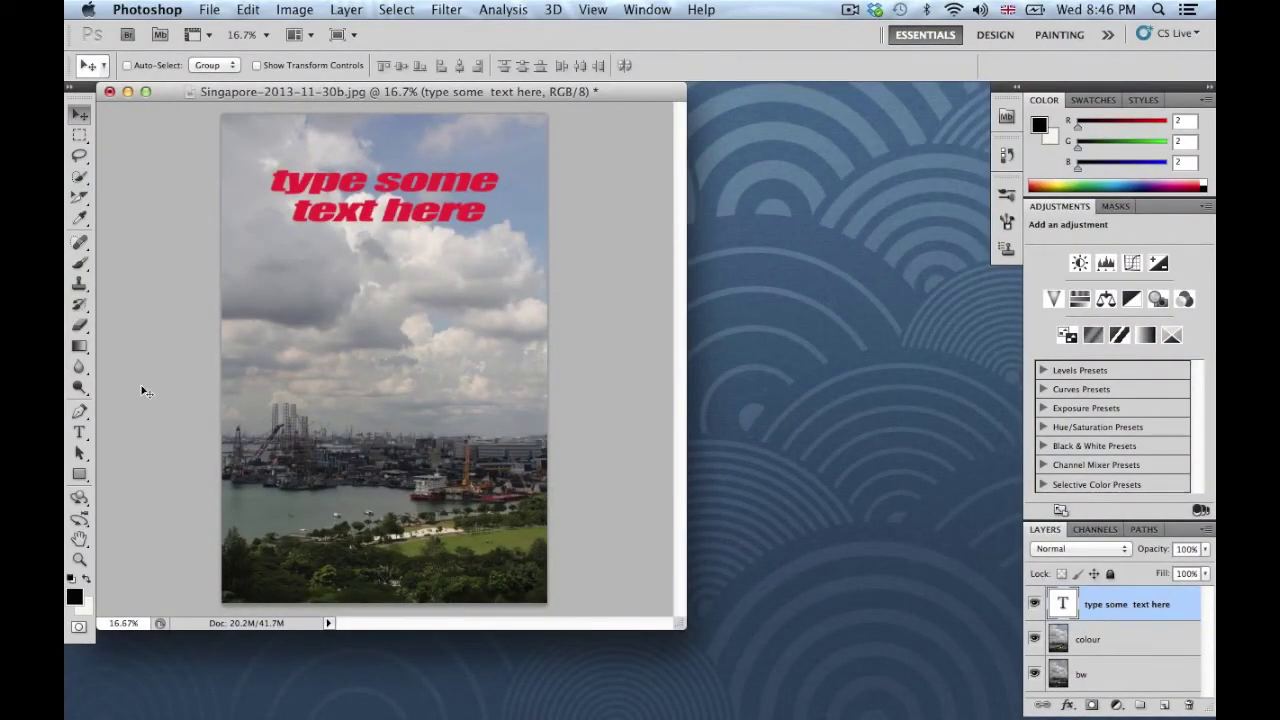
Switch to the Horizontal Type tool to work on the remaining headline.
{"action": "left_click", "coordinate": [72, 434]}
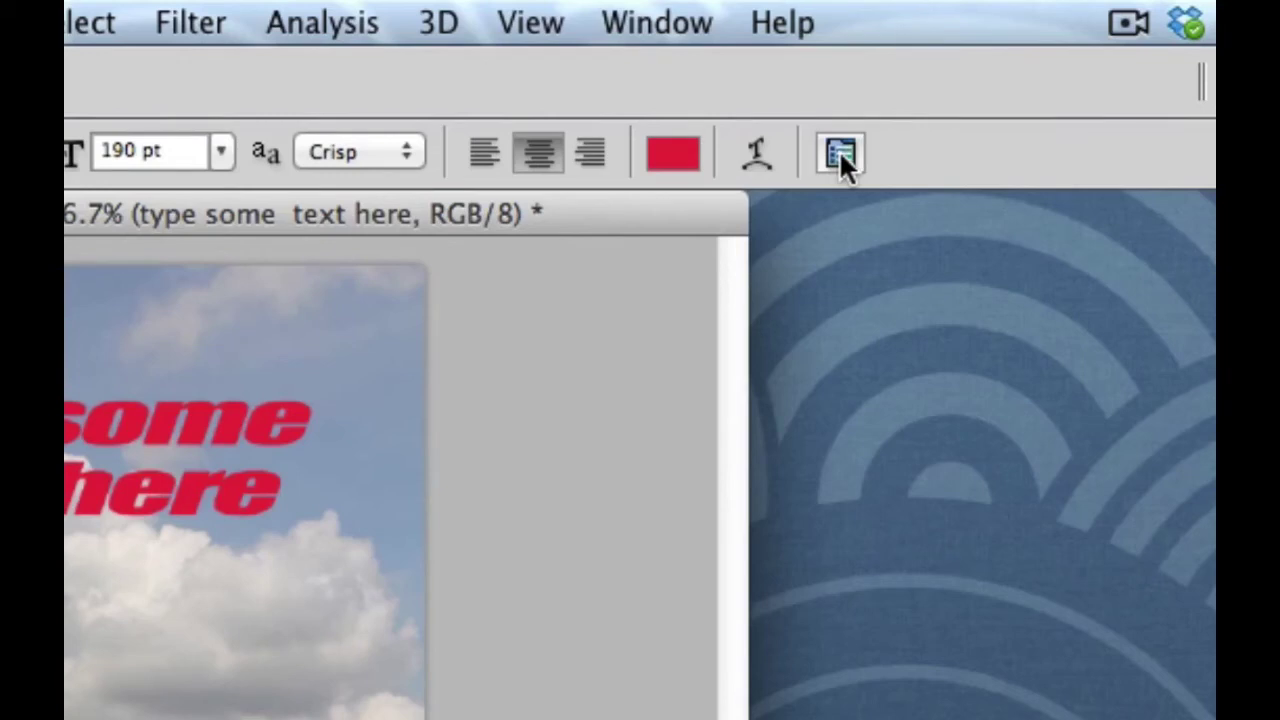
Change the headline font to Letter Gothic Std in Bold style.
{"action": "left_click", "coordinate": [840, 155]}
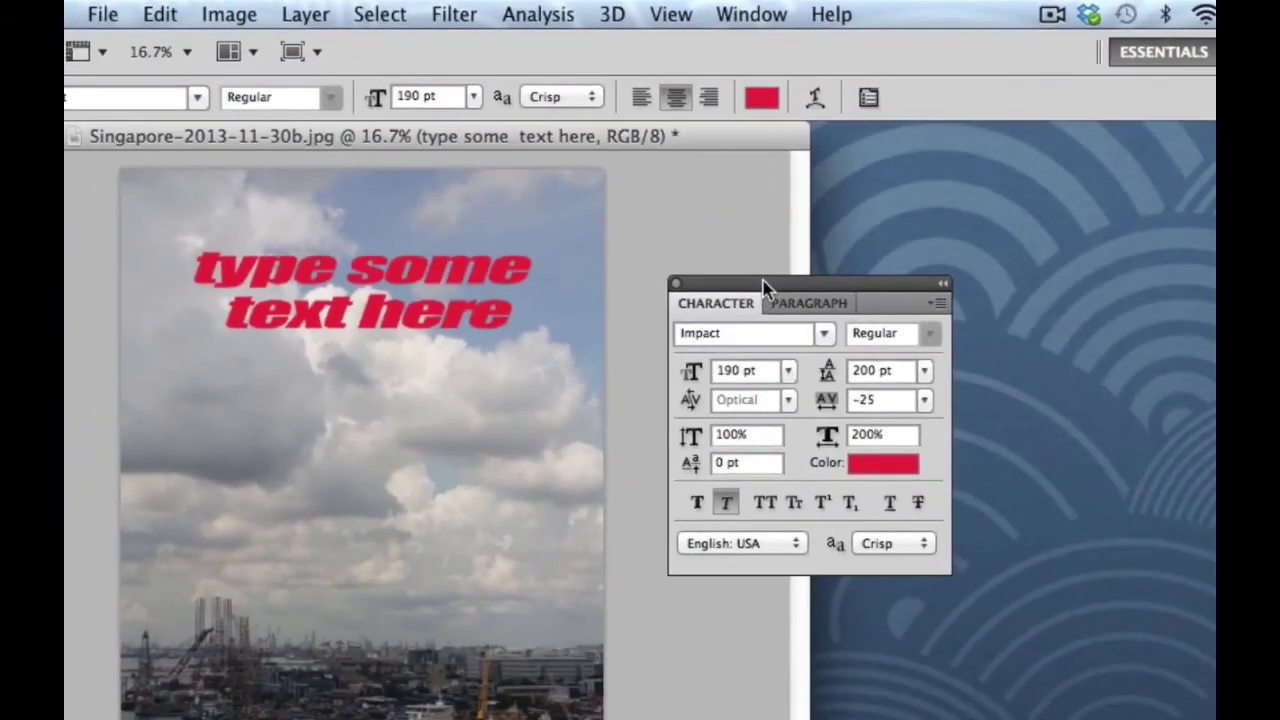
{"action": "left_click_drag", "start_coordinate": [763, 285], "coordinate": [864, 176]}
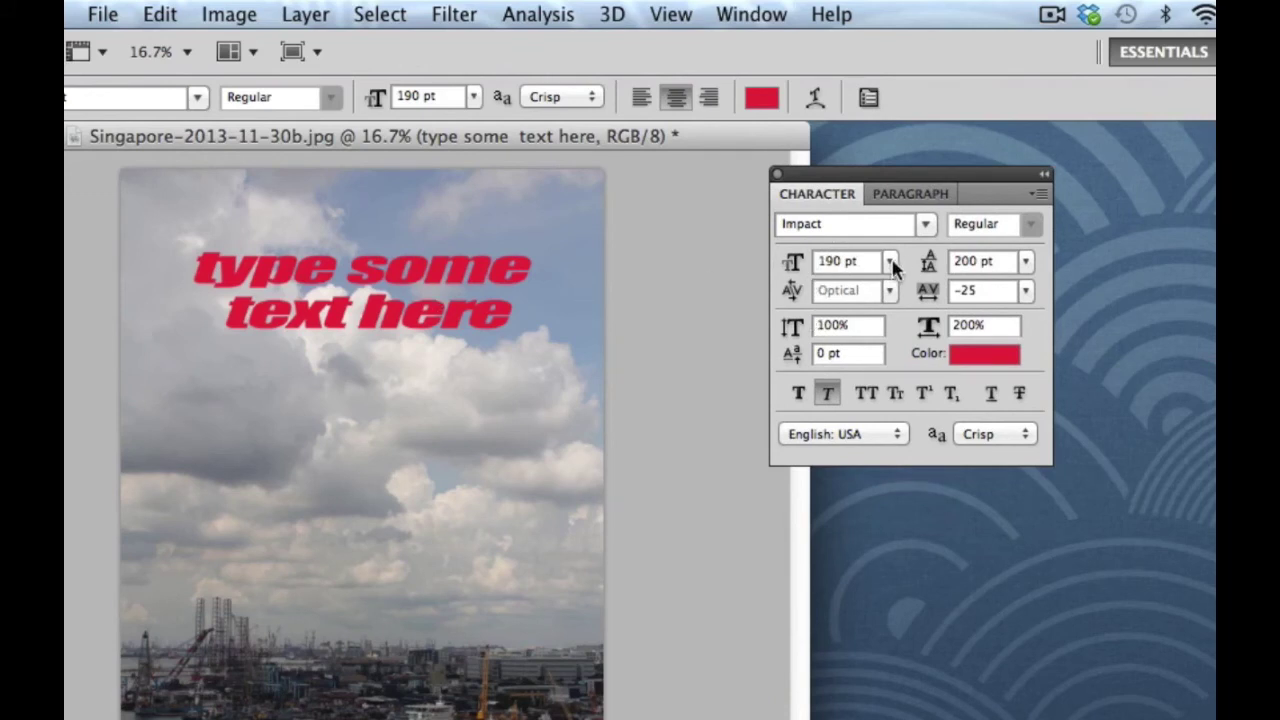
{"action": "left_click", "coordinate": [928, 228]}
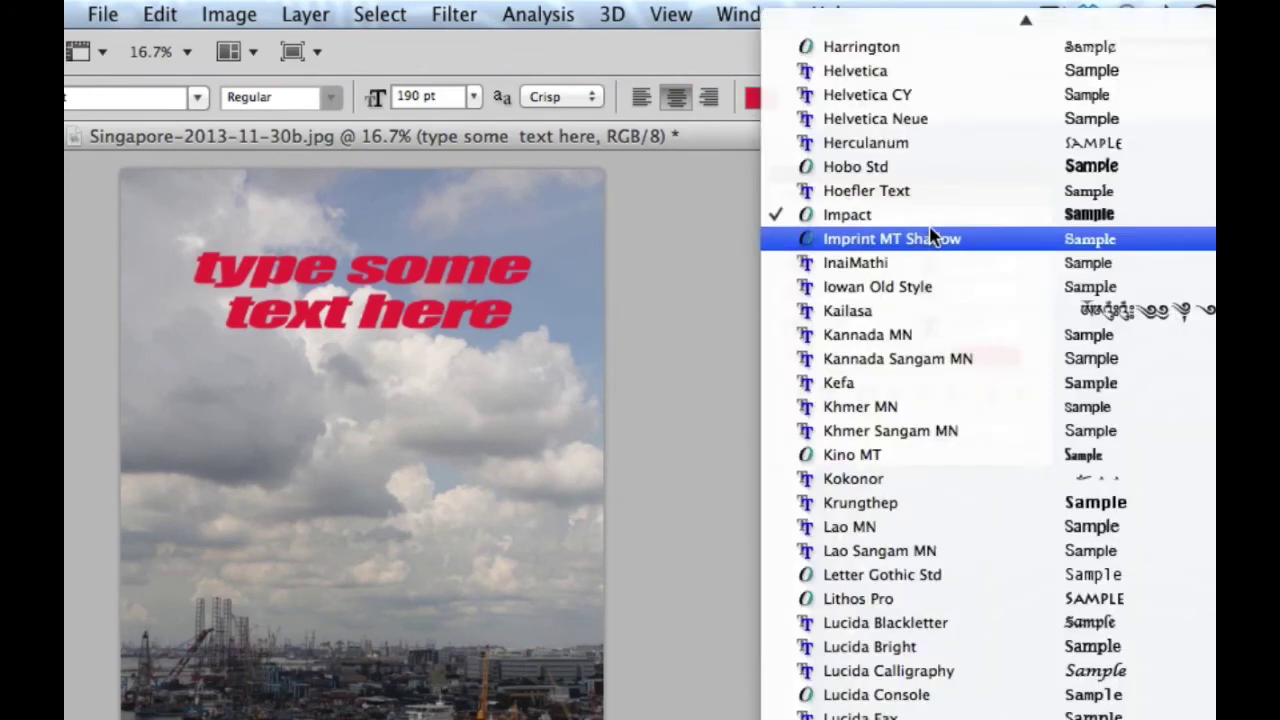
{"action": "left_click", "coordinate": [1100, 575]}
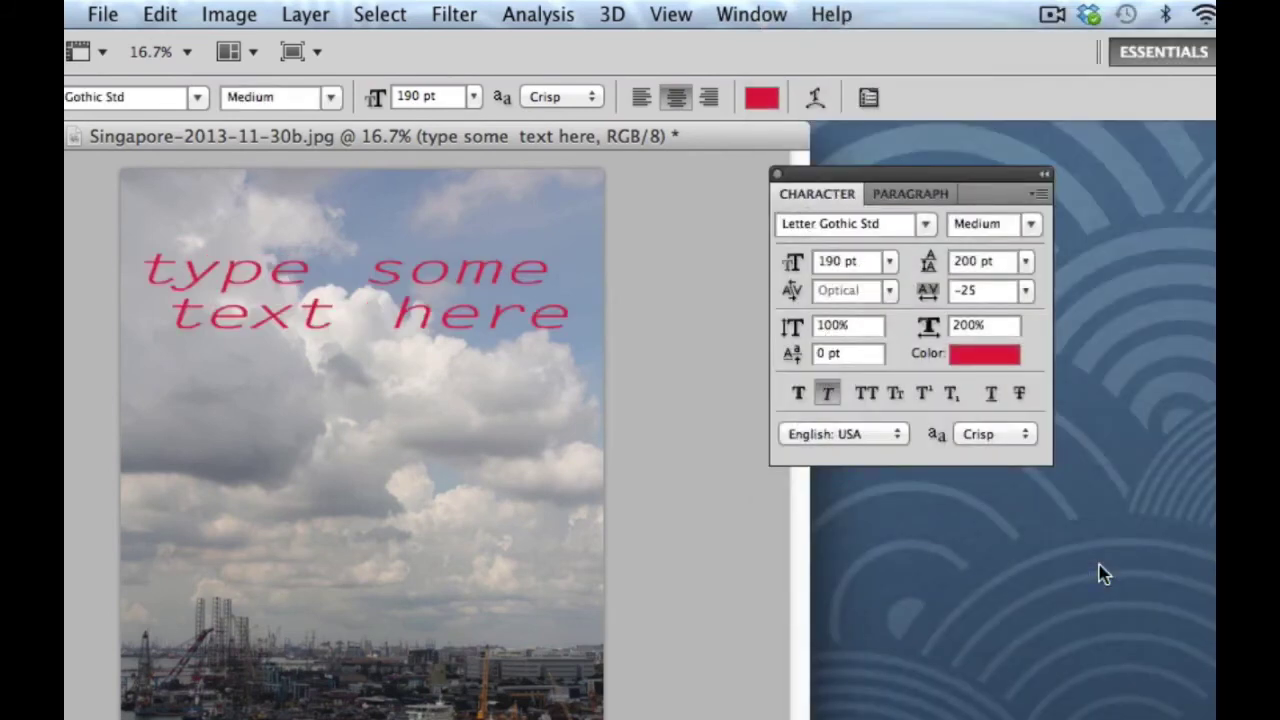
{"action": "left_click", "coordinate": [1030, 224]}
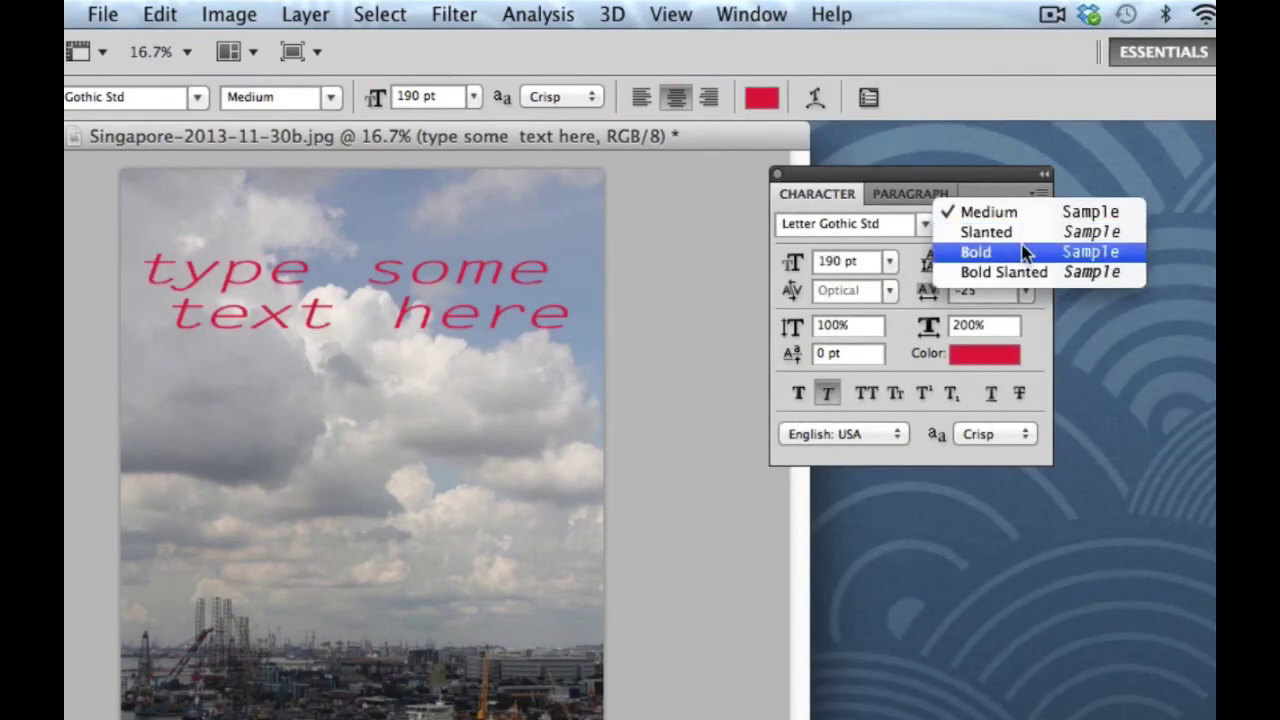
{"action": "left_click", "coordinate": [1025, 253]}
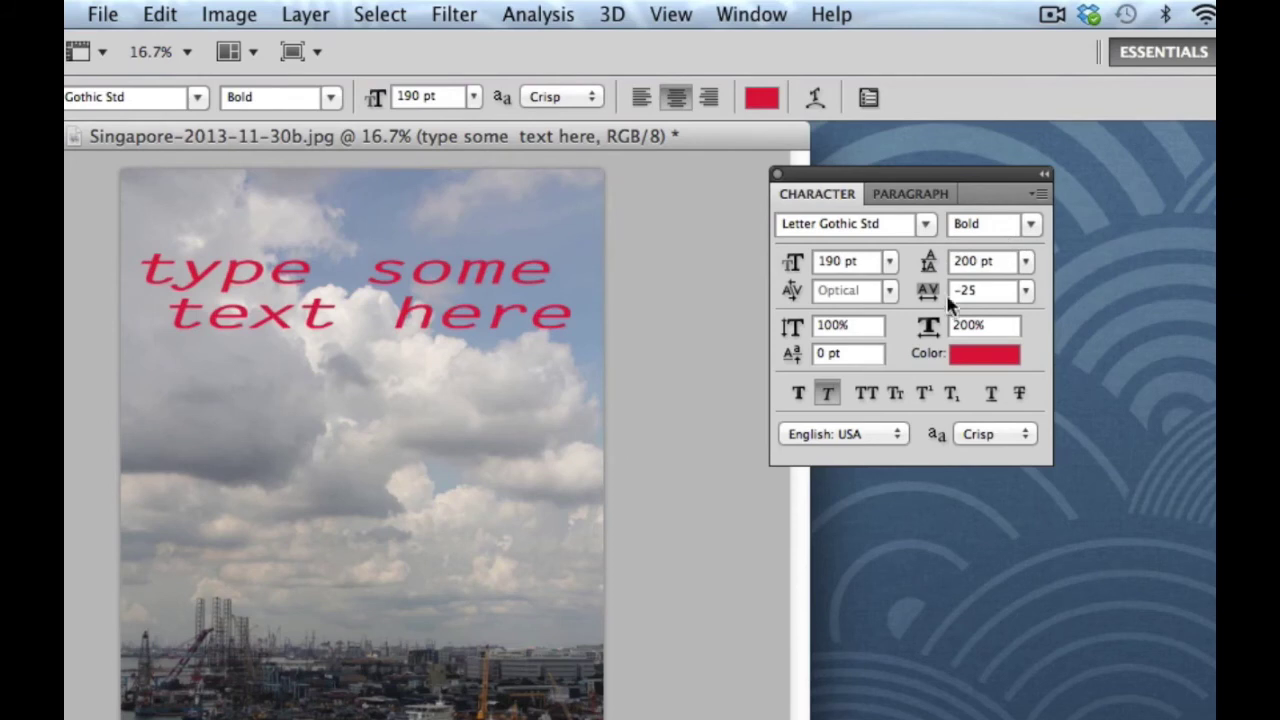
Try a 400% horizontal scale on the headline, then undo it back to 200%.
{"action": "left_click", "coordinate": [963, 322]}
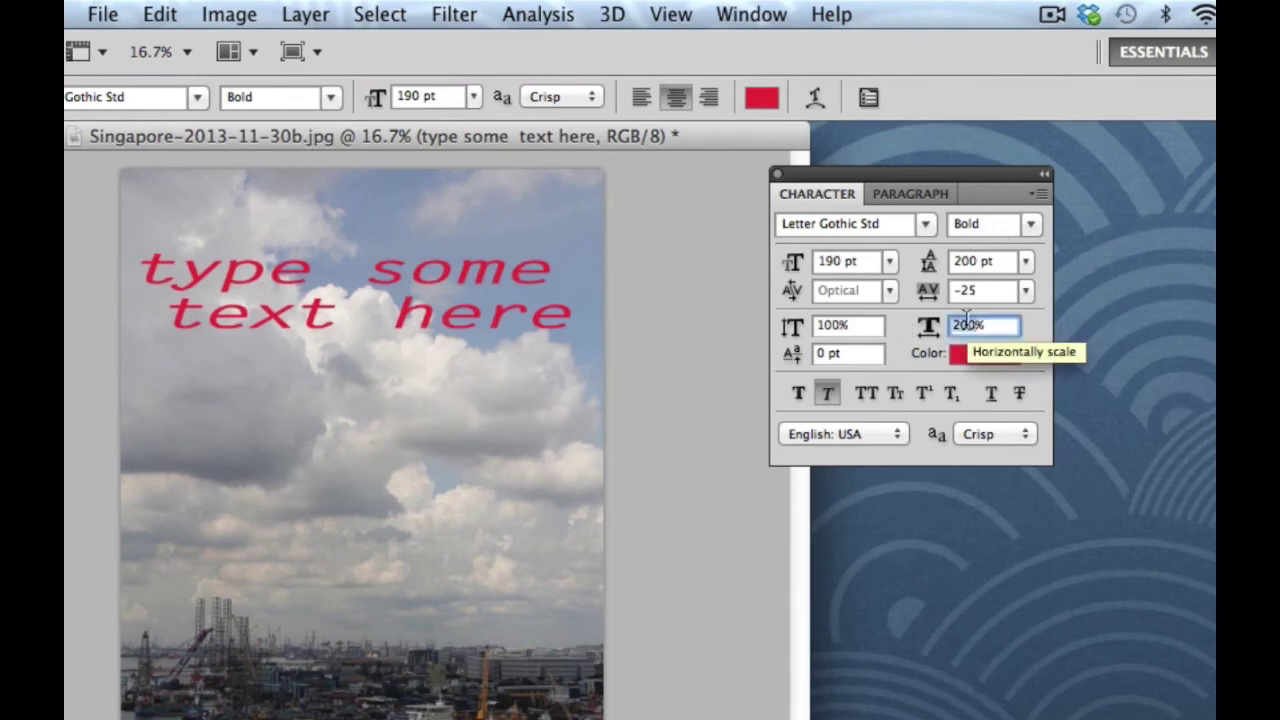
{"action": "type", "text": "4%"}
{"action": "key", "text": "Return"}
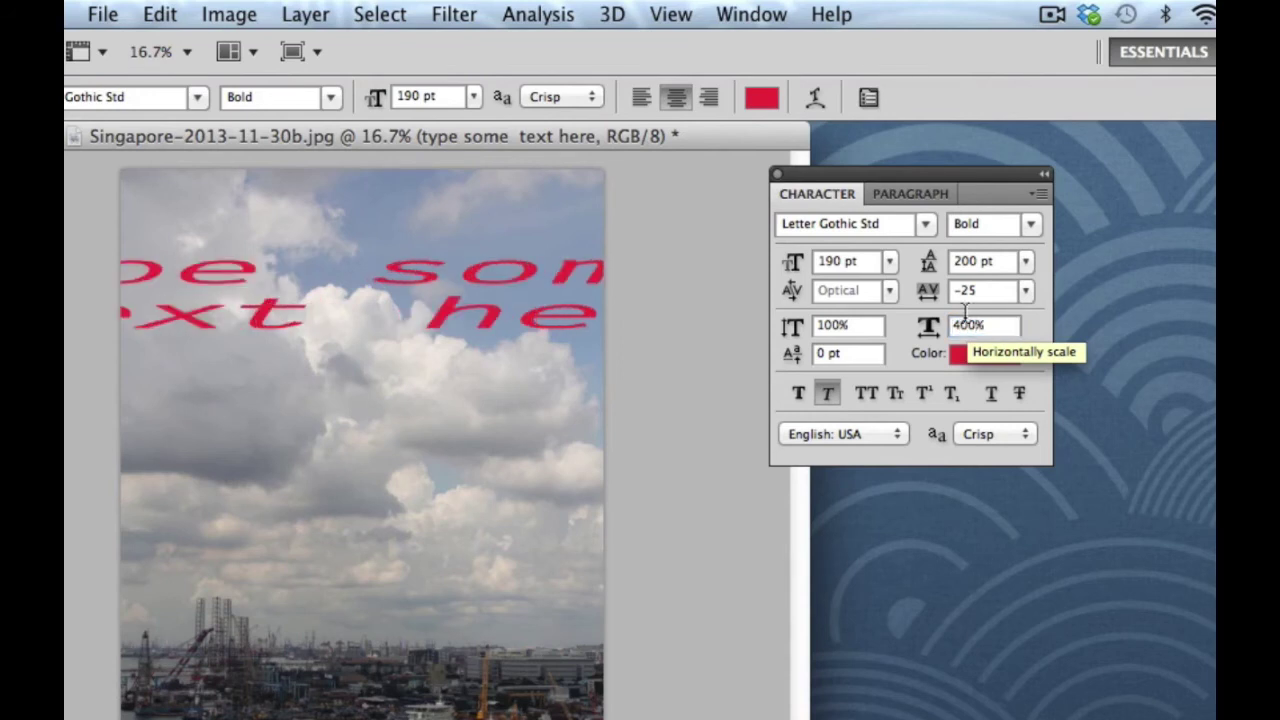
{"action": "key", "text": "super+z"}
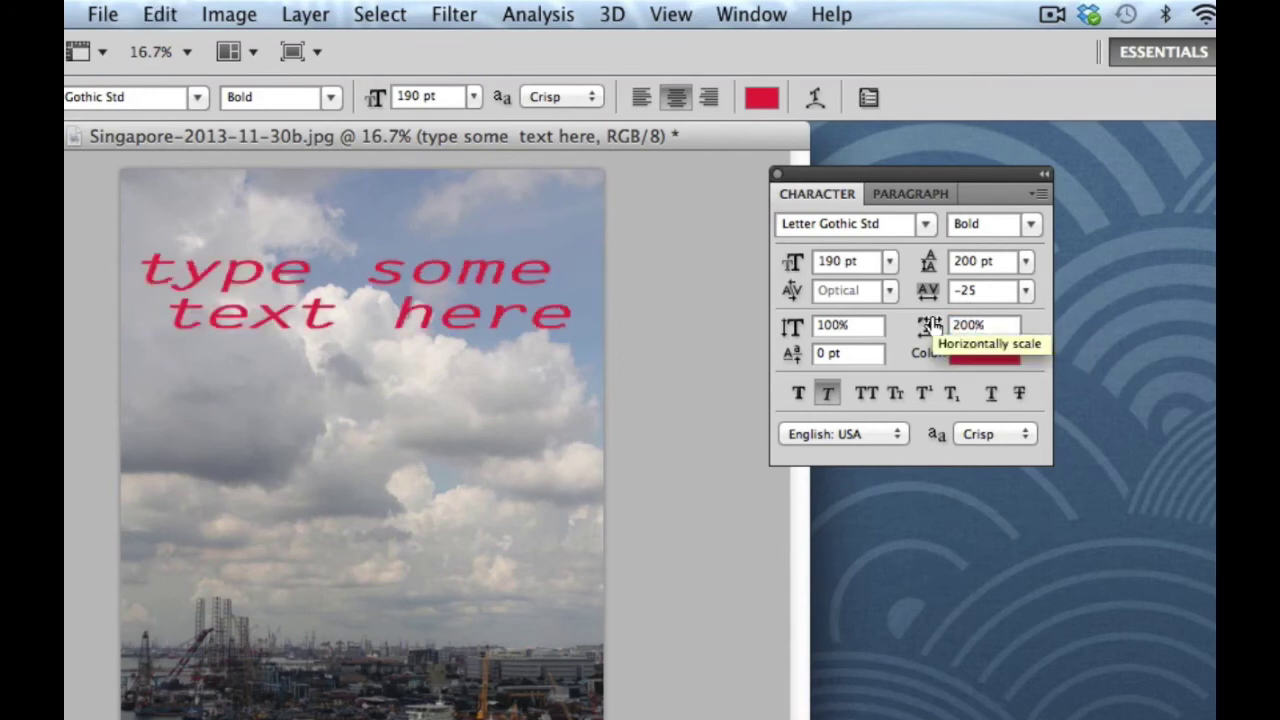
{"action": "left_click", "coordinate": [833, 327]}
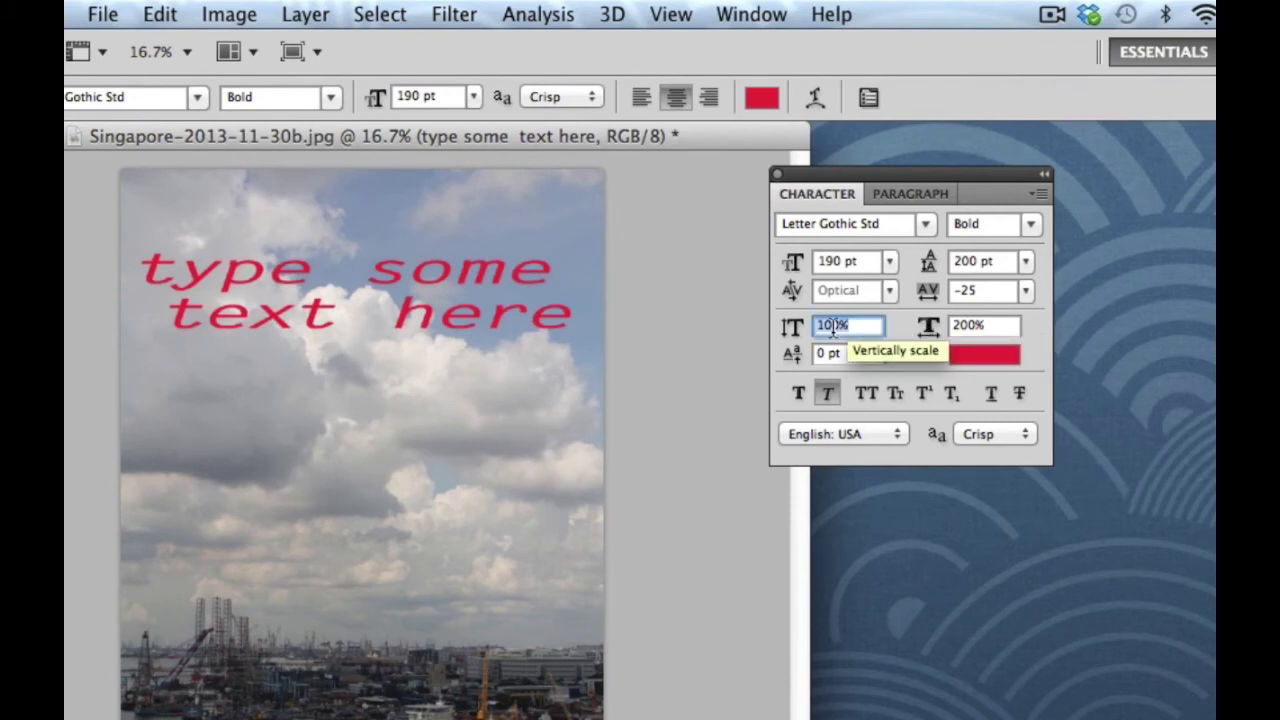
Give the headline 200% vertical scale and Faux Bold, with Faux Italic and strikethrough off.
{"action": "type", "text": "200"}
{"action": "key", "text": "Return"}
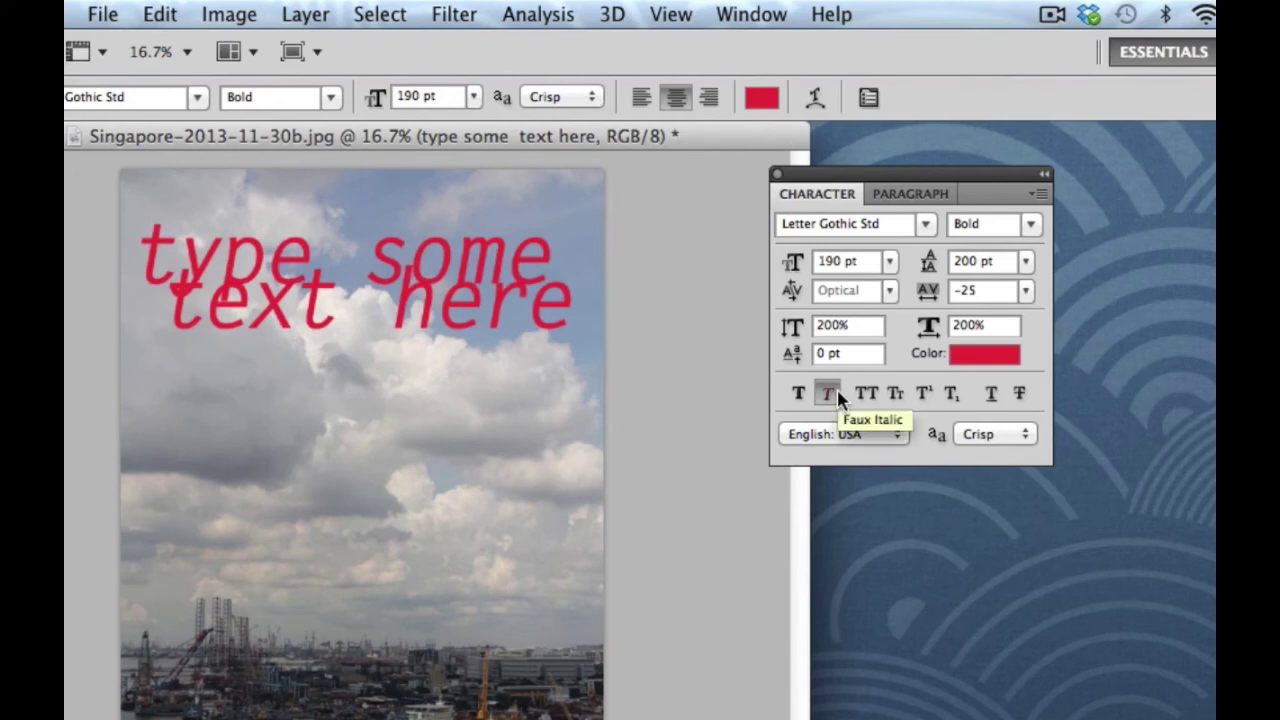
{"action": "left_click", "coordinate": [798, 394]}
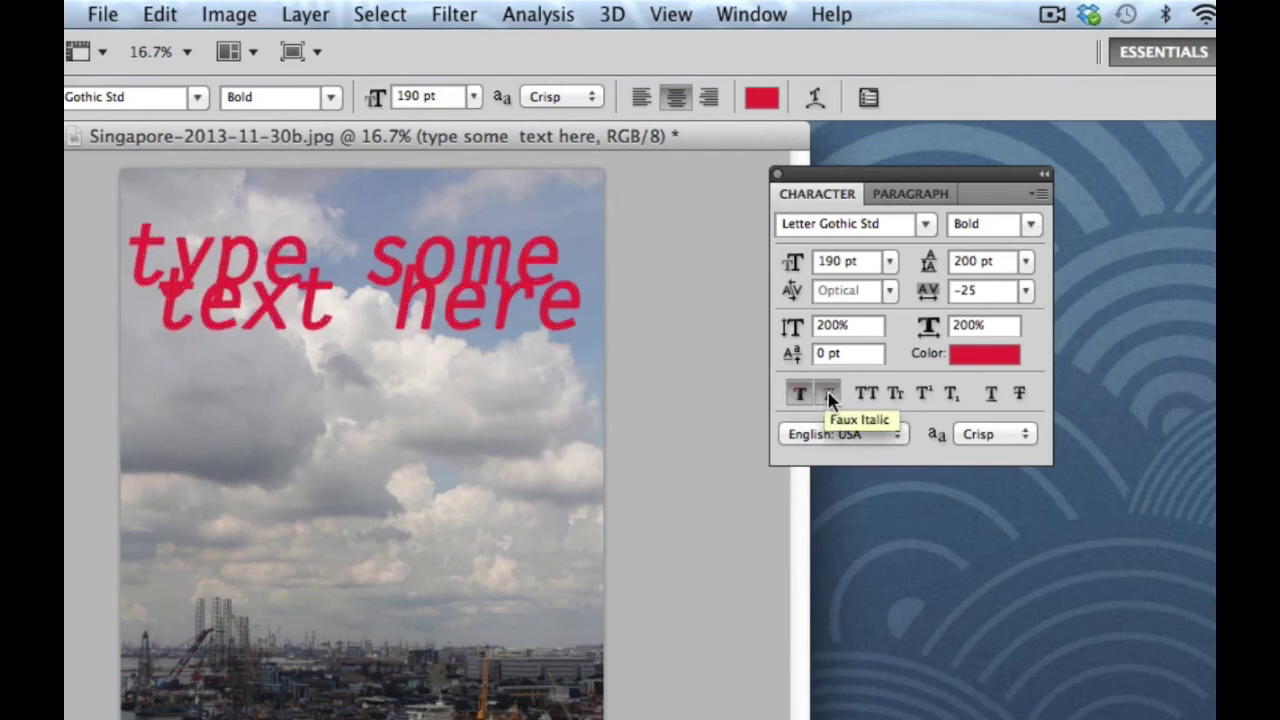
{"action": "left_click", "coordinate": [828, 395]}
{"action": "left_click", "coordinate": [1019, 395]}
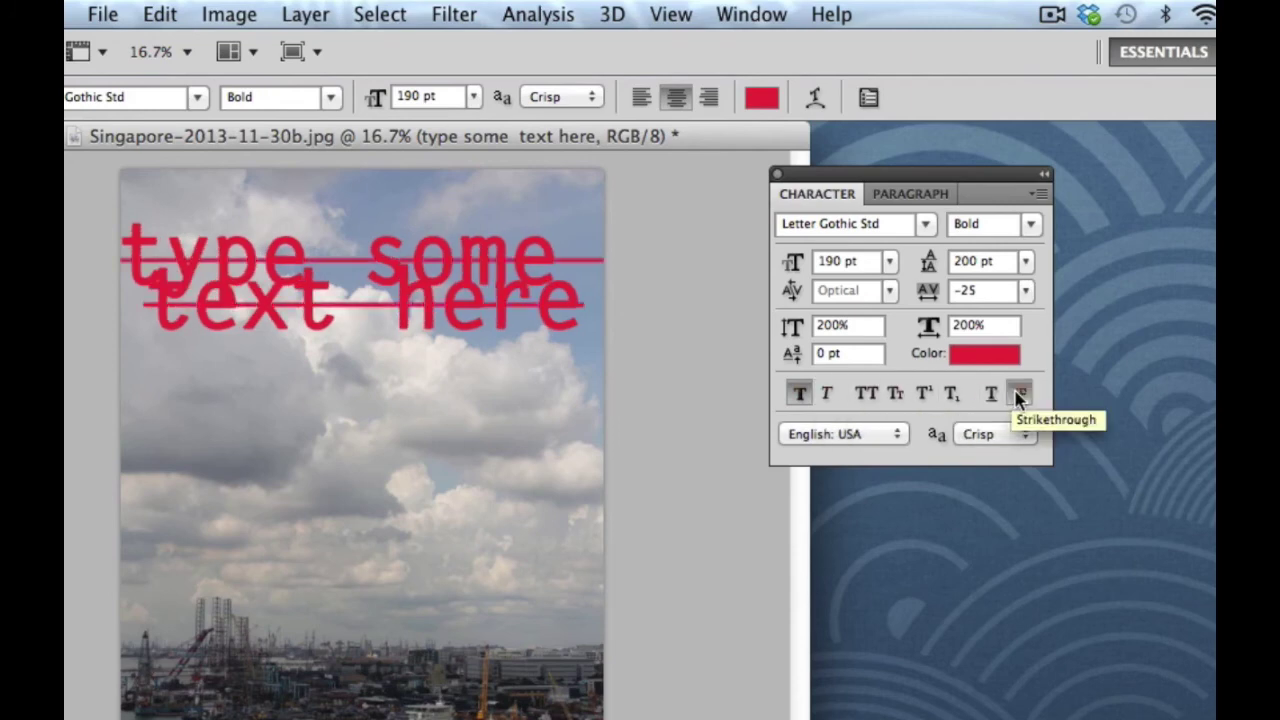
{"action": "left_click", "coordinate": [1019, 395]}
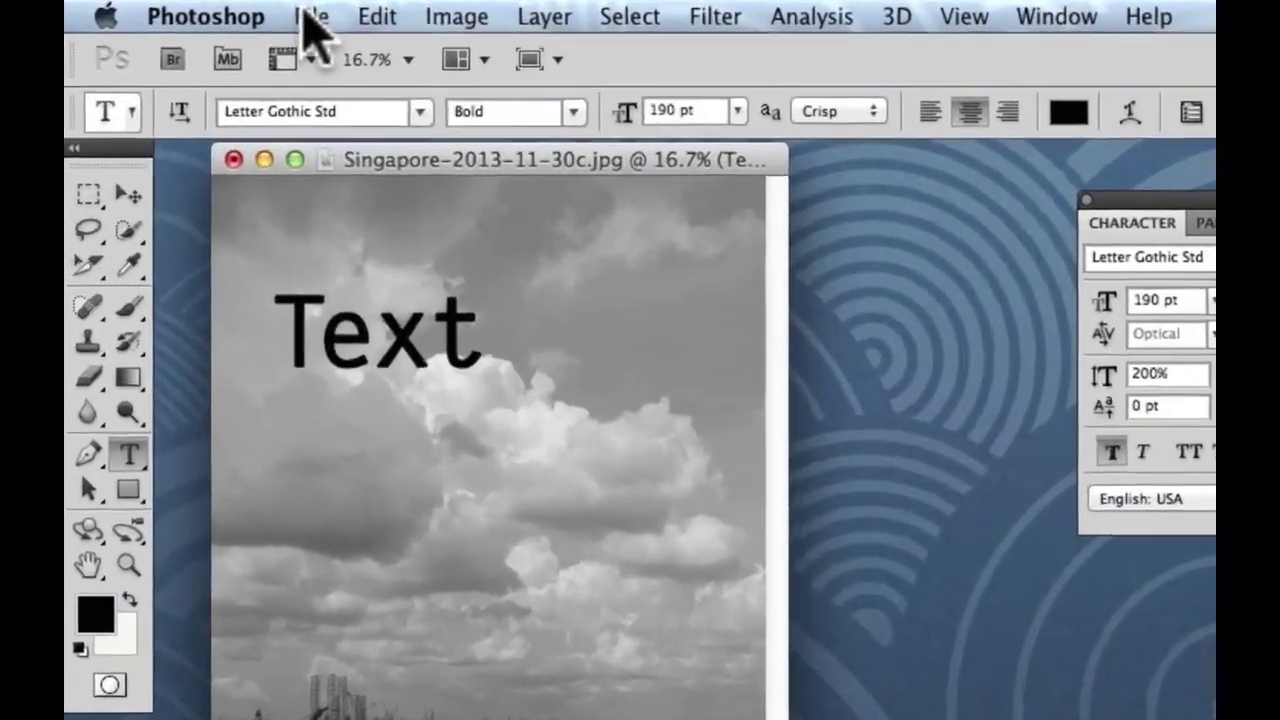
Save the image as 'Singapore-2013-11-30c copy.jpg' on the Desktop, then open it in Preview.
{"action": "left_click", "coordinate": [310, 17]}
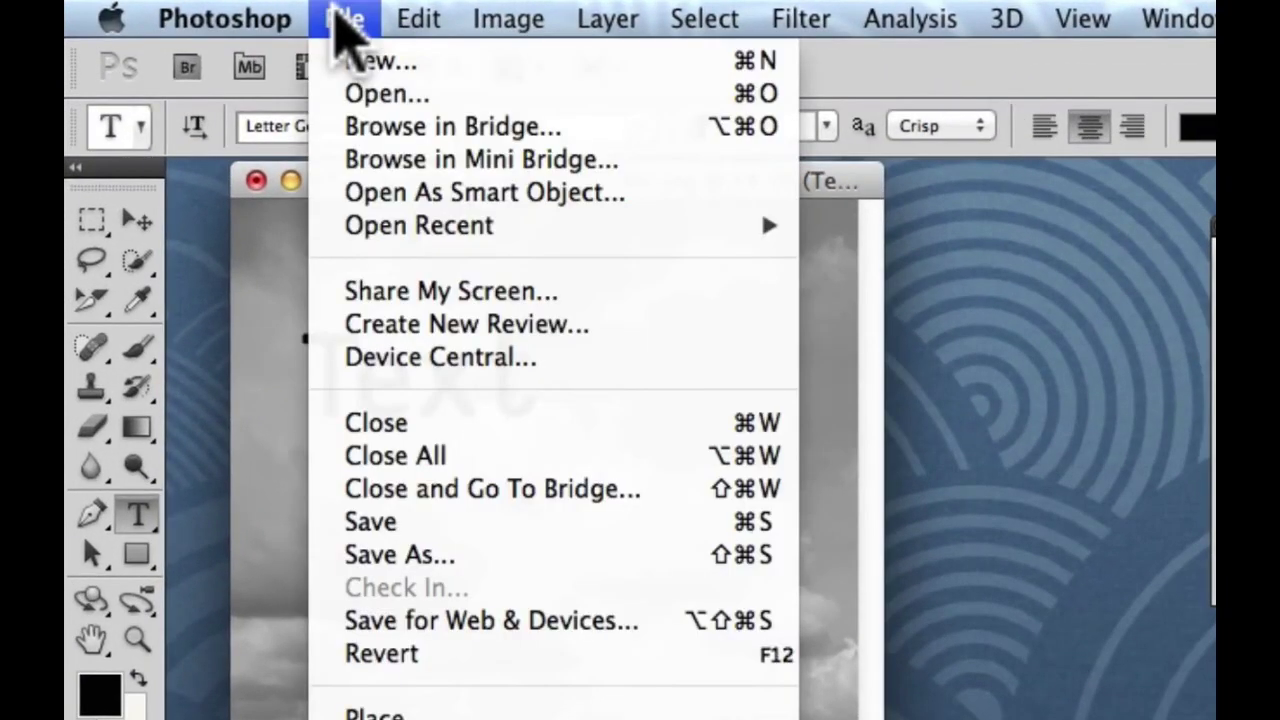
{"action": "left_click", "coordinate": [390, 554]}
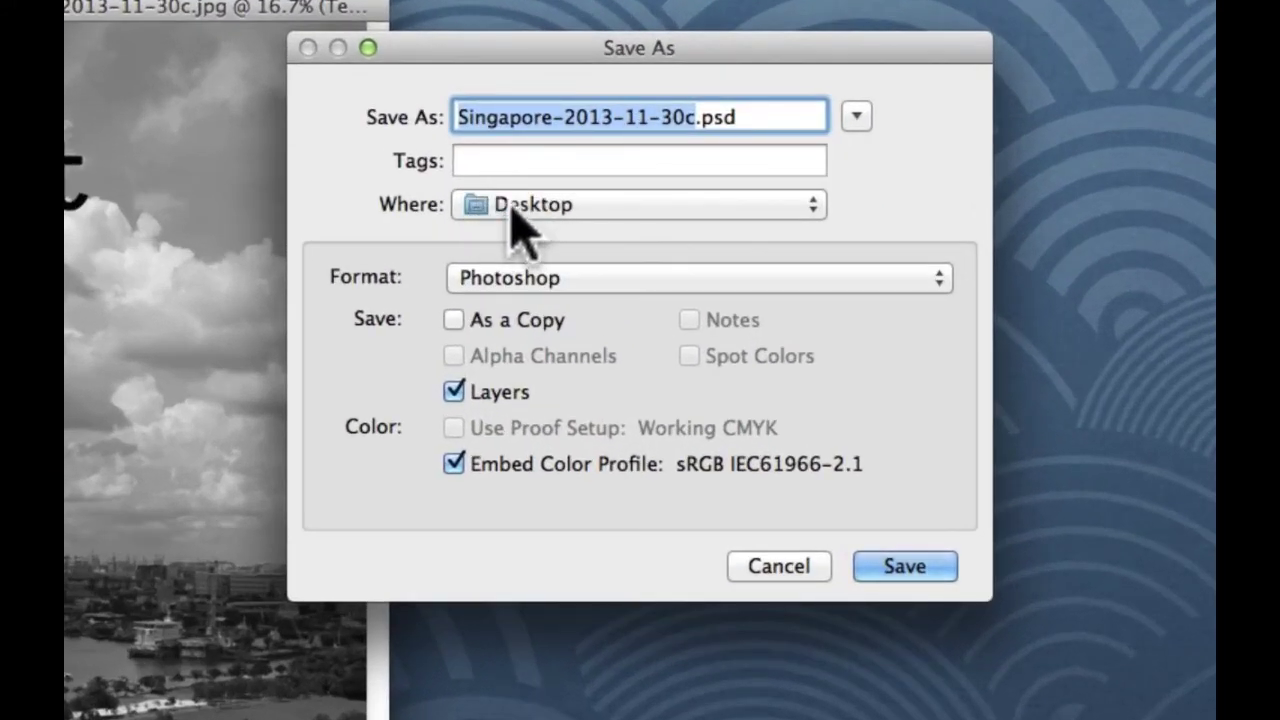
{"action": "left_click", "coordinate": [480, 278]}
{"action": "left_click", "coordinate": [490, 467]}
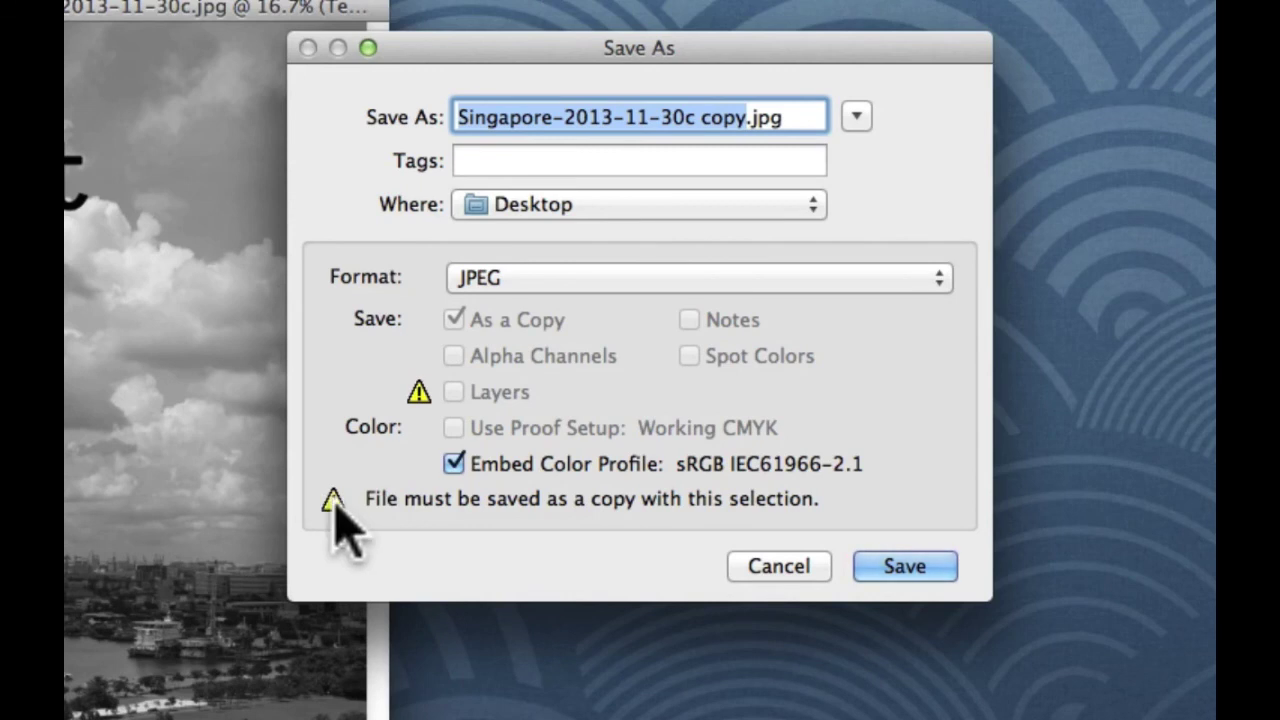
{"action": "left_click", "coordinate": [903, 575]}
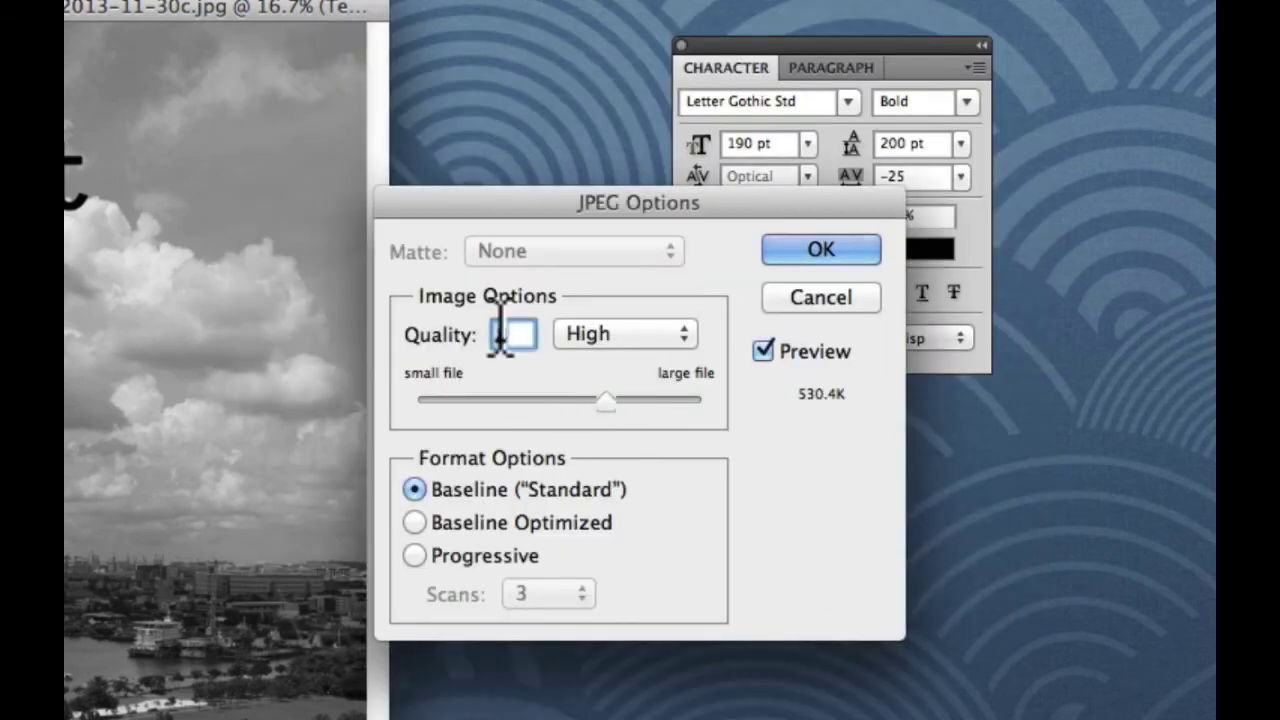
{"action": "left_click", "coordinate": [821, 250]}
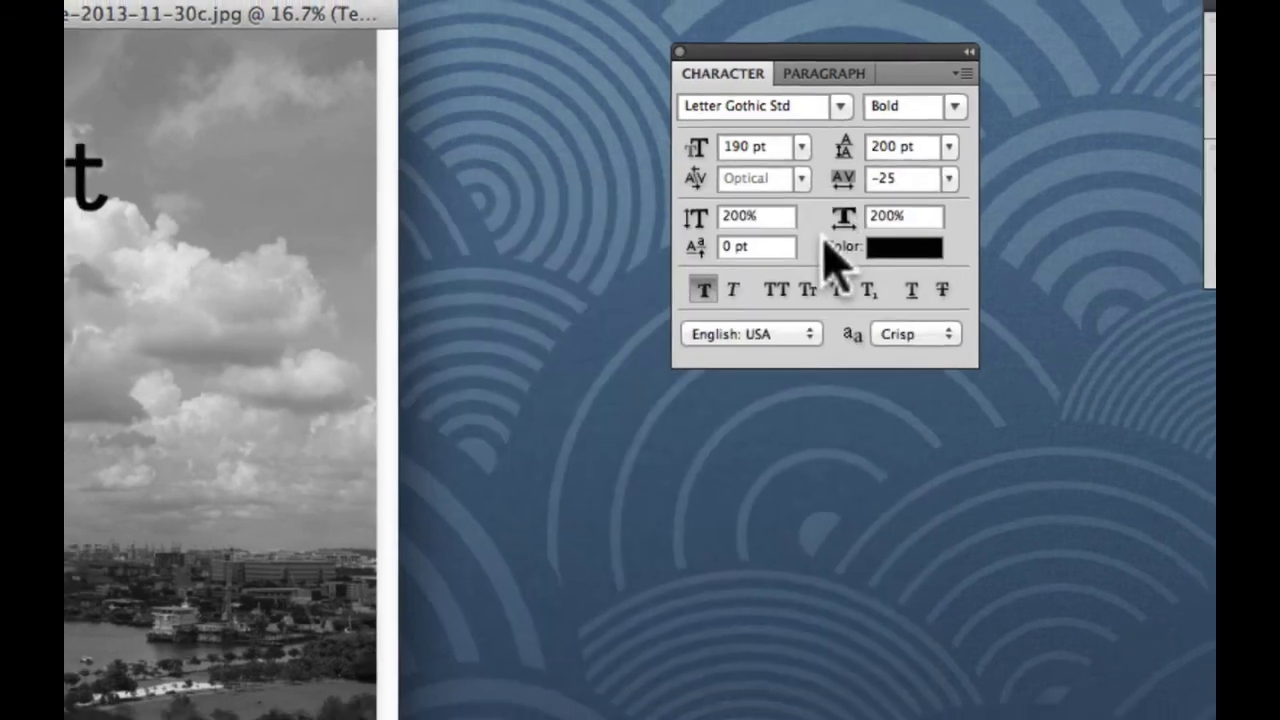
{"action": "left_click", "coordinate": [868, 411]}
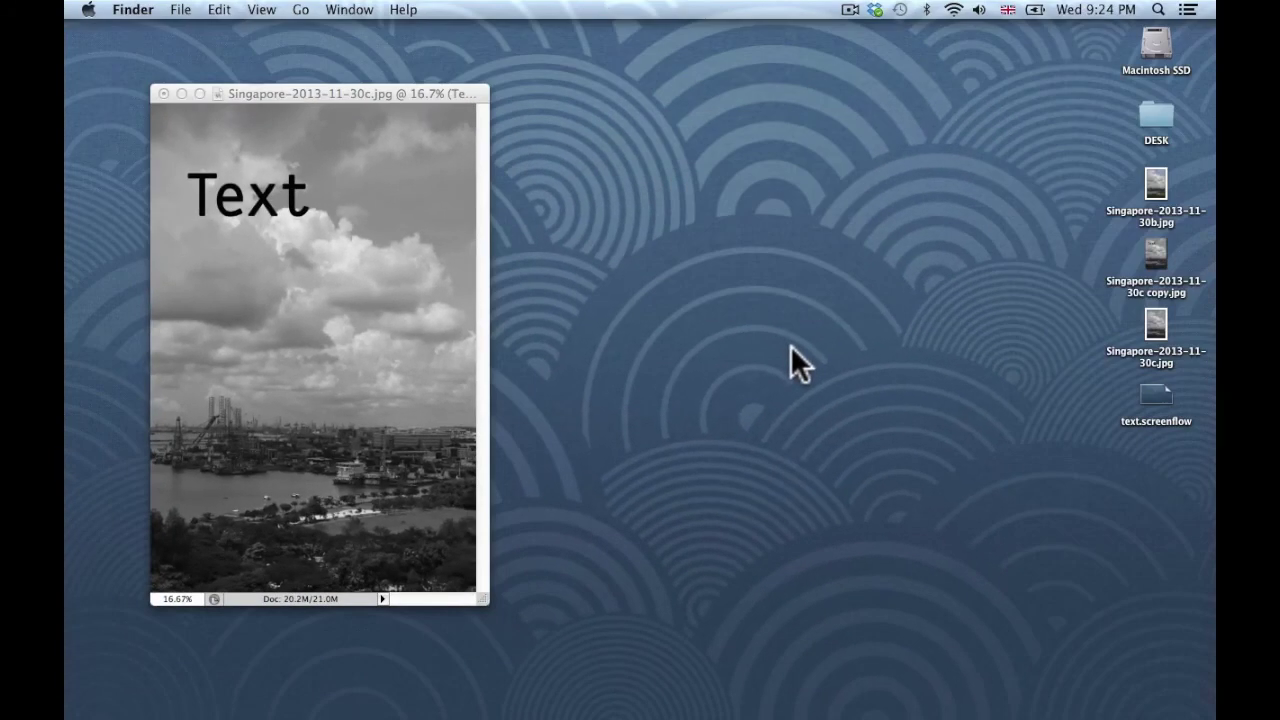
{"action": "double_click", "coordinate": [1158, 250]}
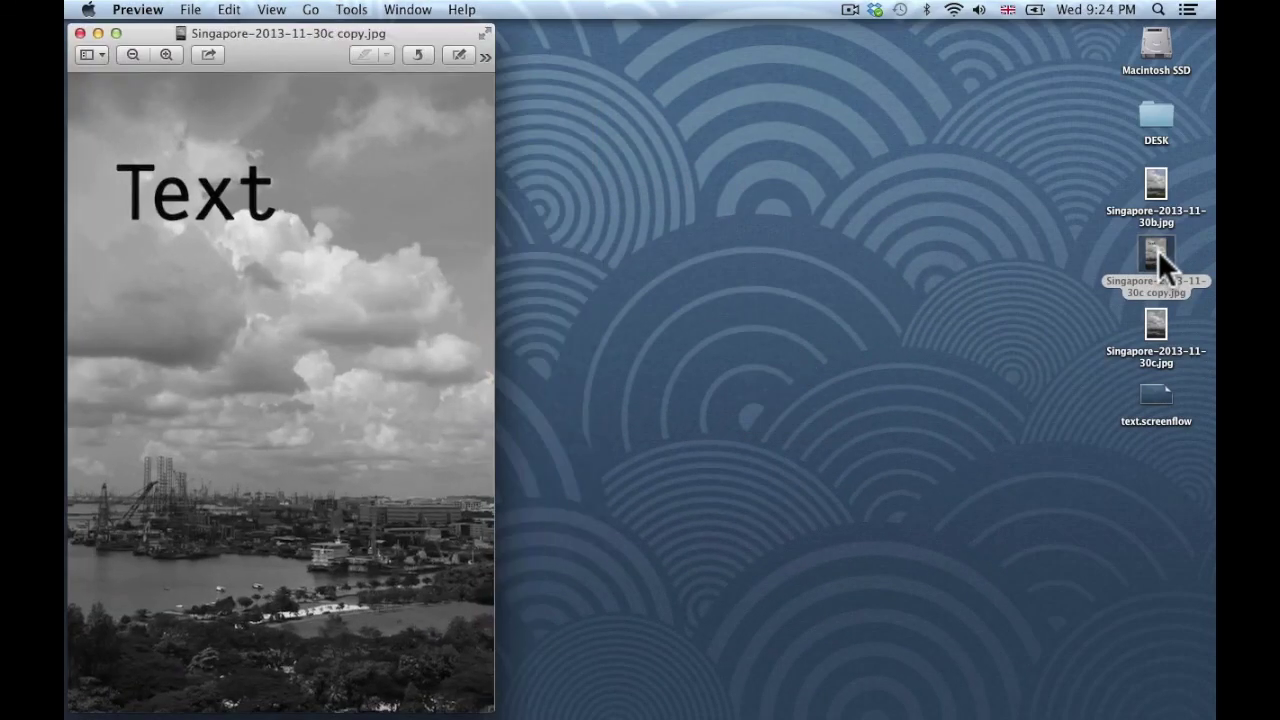